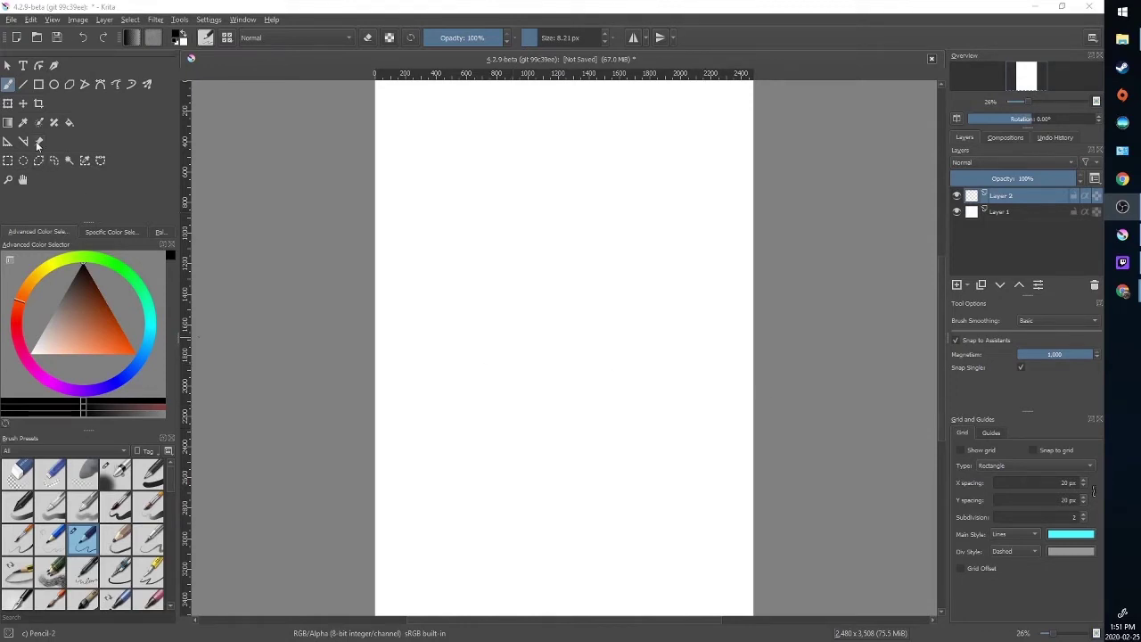
- Add a nearly circular Ellipse assistant around the middle of the canvas with the Assistant Tool
left_click(8, 141)
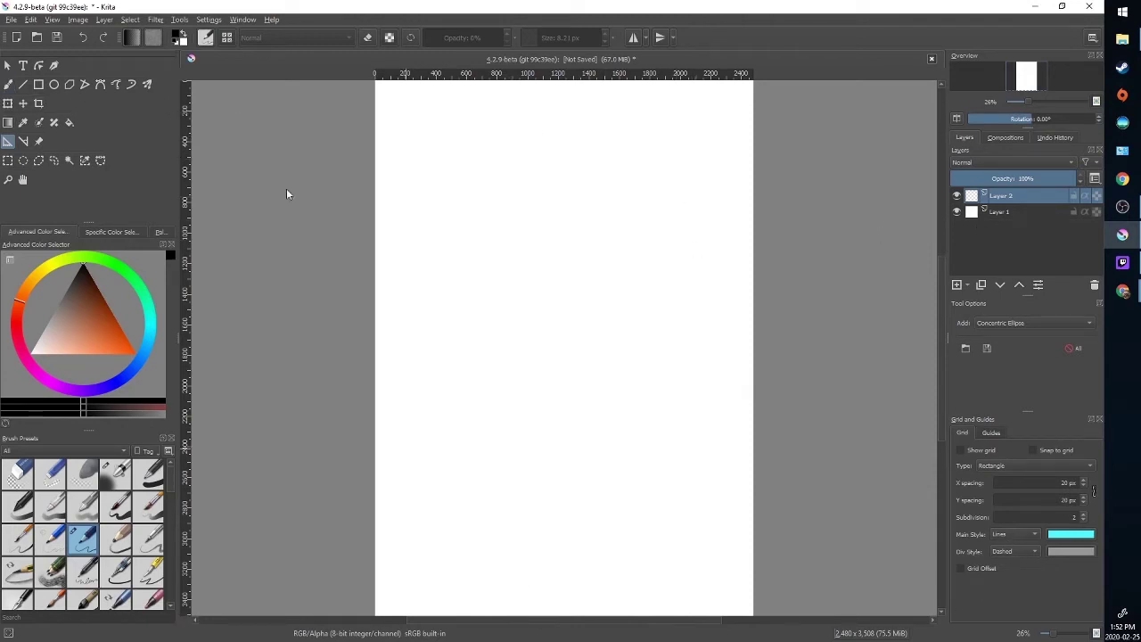
left_click(6, 145)
left_click(1085, 324)
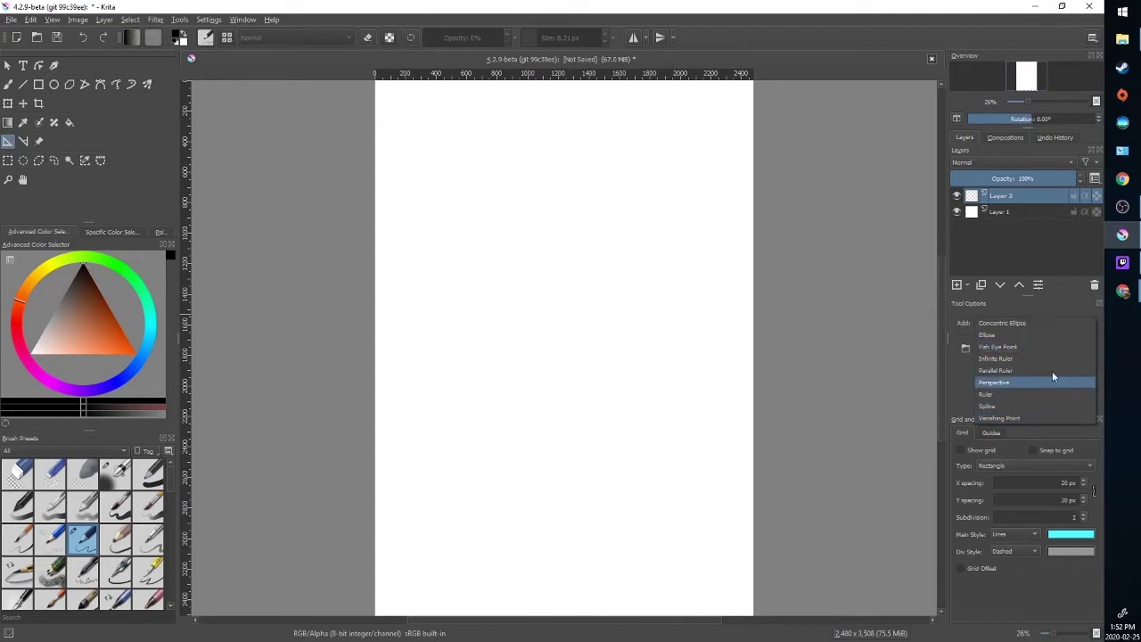
left_click(987, 336)
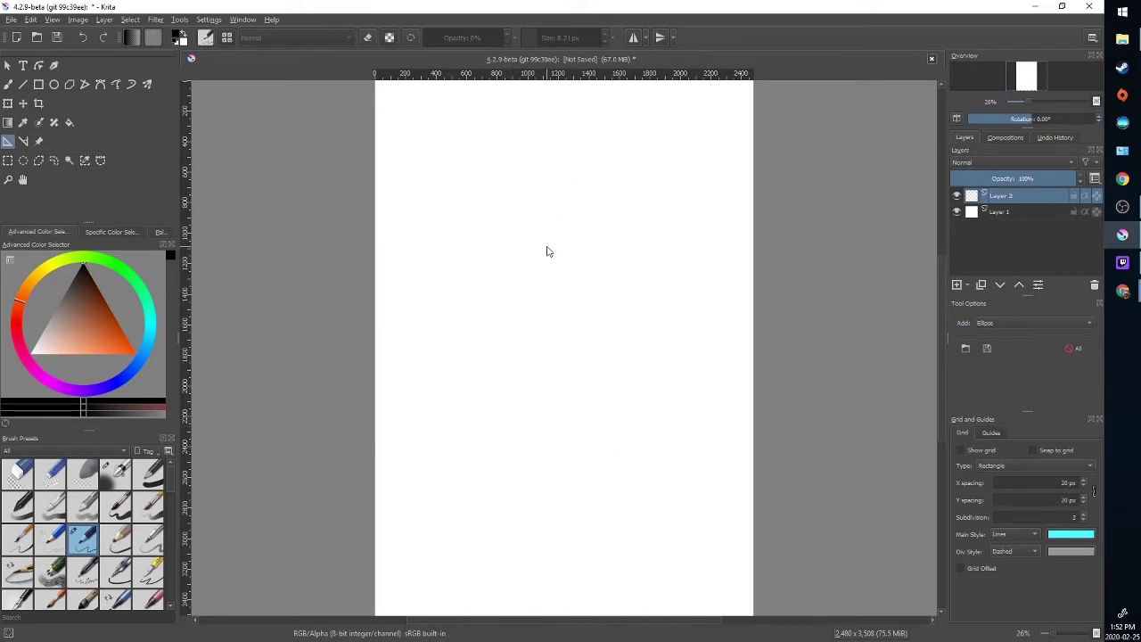
left_click_drag(546, 249, 547, 414)
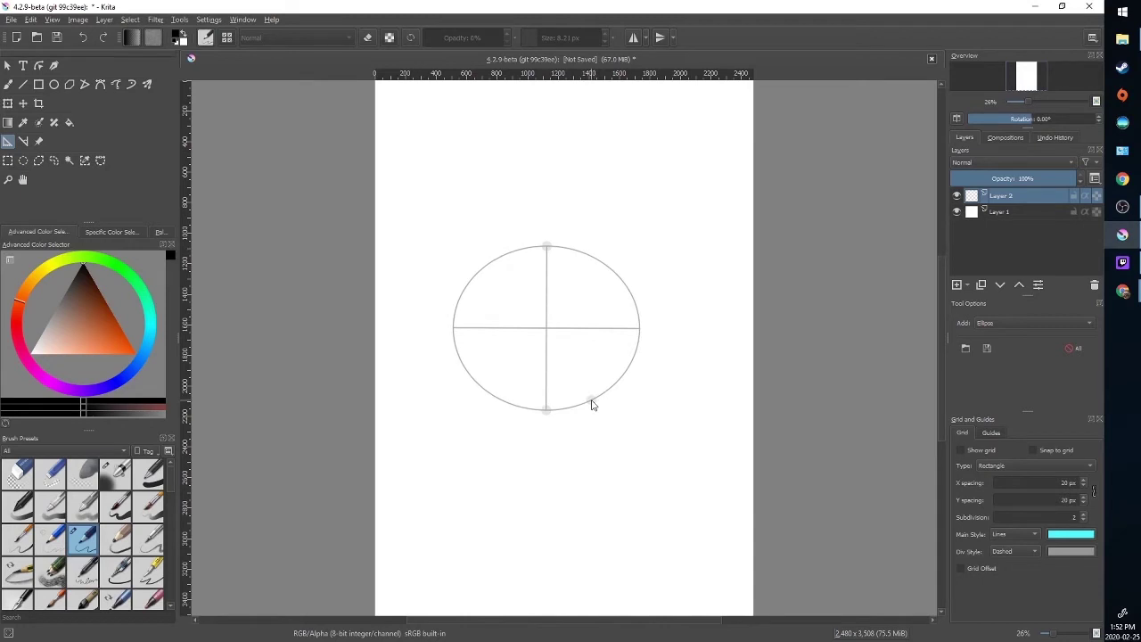
left_click(586, 404)
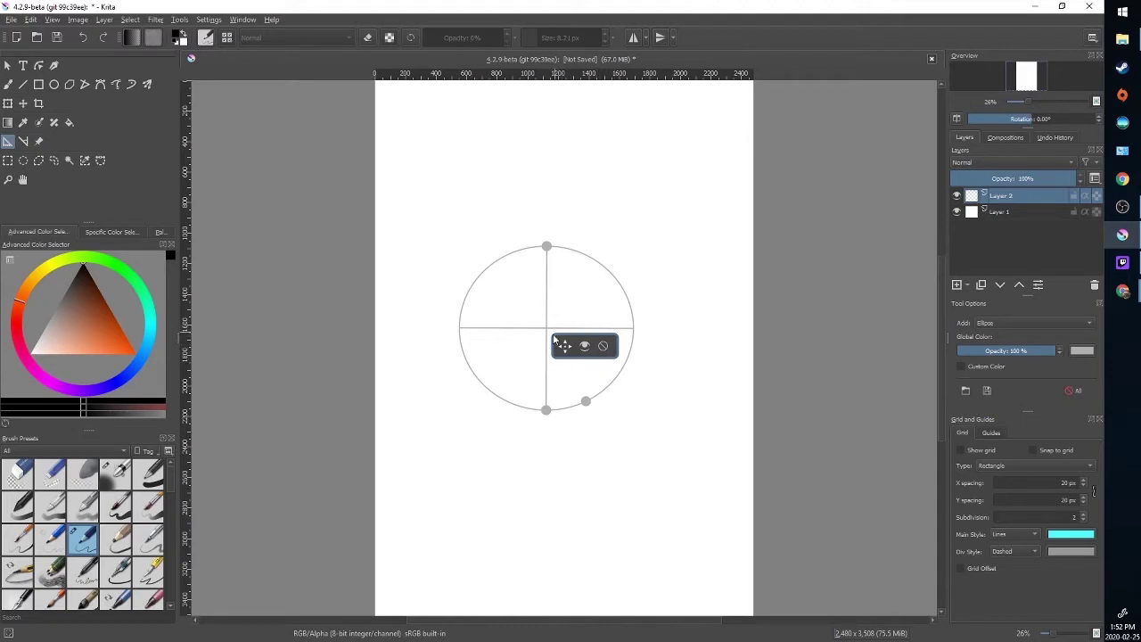
- Move the ellipse assistant slightly up and to the right, and toggle its visibility off and on
left_click_drag(571, 354, 592, 334)
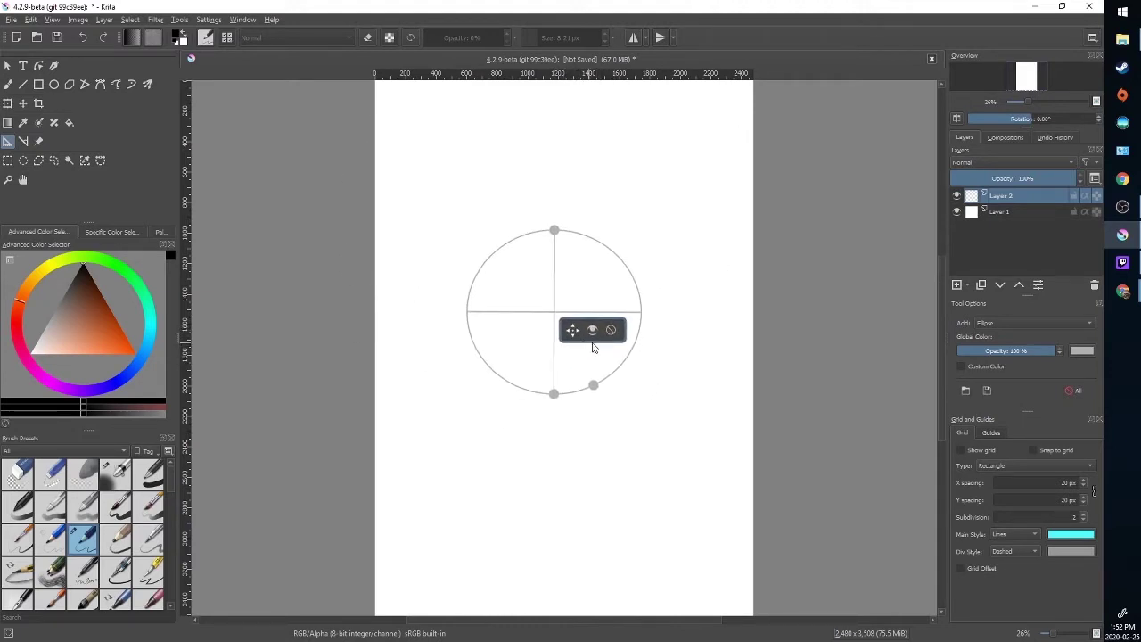
left_click(591, 332)
left_click(592, 332)
left_click(592, 332)
left_click(592, 332)
- Reshape the ellipse assistant into a slightly wider ellipse by repositioning its lowest handle
left_click_drag(551, 399, 596, 386)
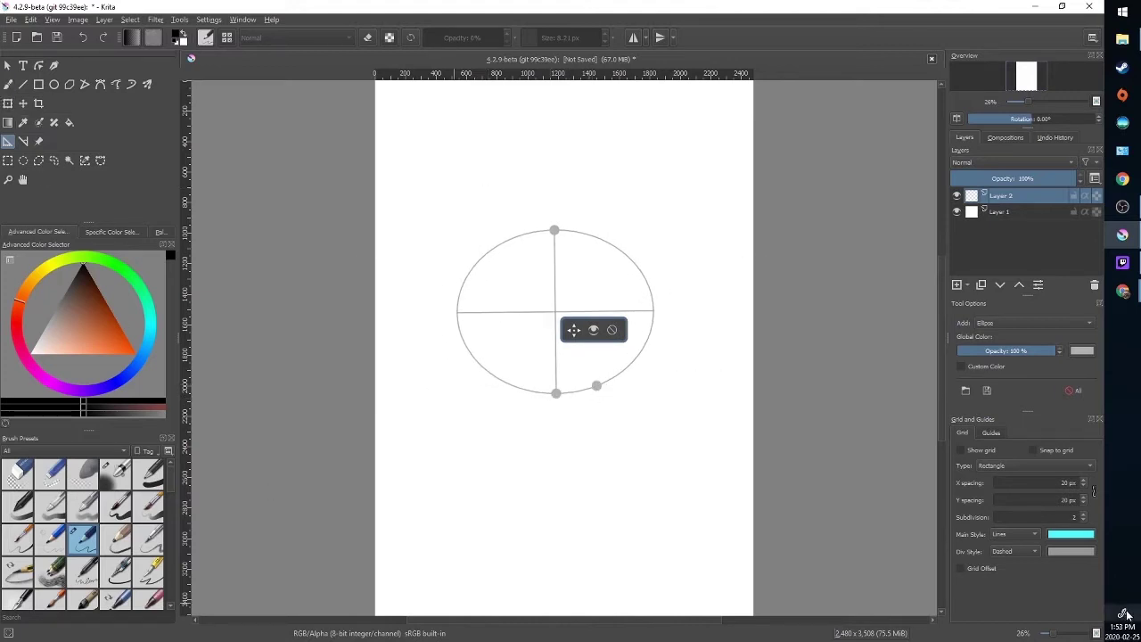
mouse_move(555, 398)
left_mouse_down()
mouse_move(547, 403)
mouse_move(555, 395)
left_mouse_up()
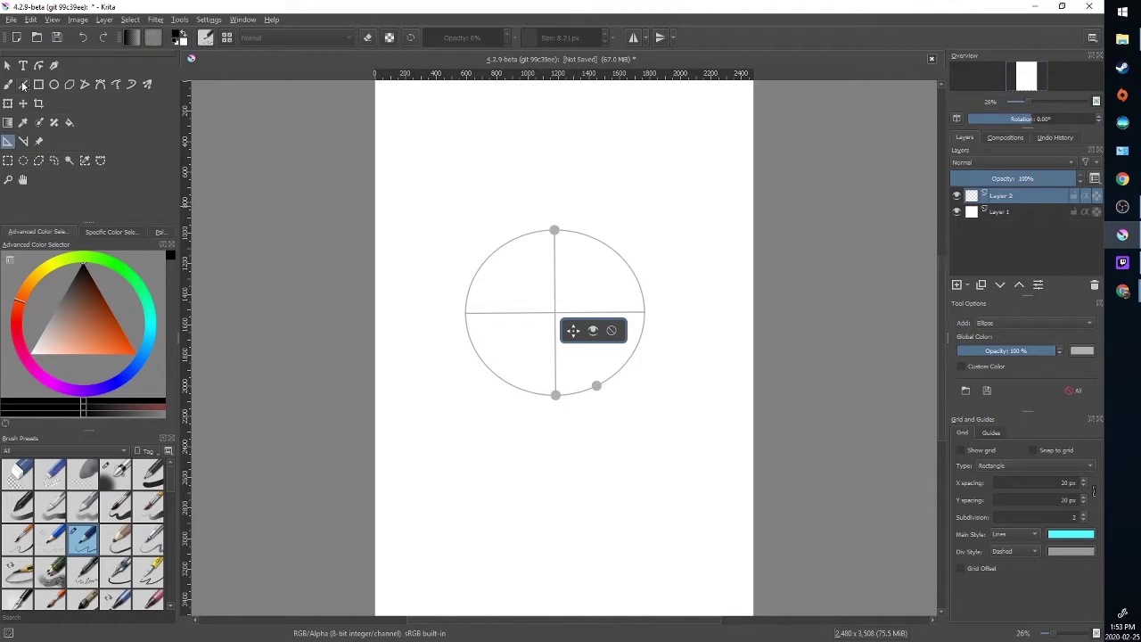
- Trace the ellipse assistant with the Freehand Brush, toggling Snap to Assistants and leaving it enabled
left_click(8, 85)
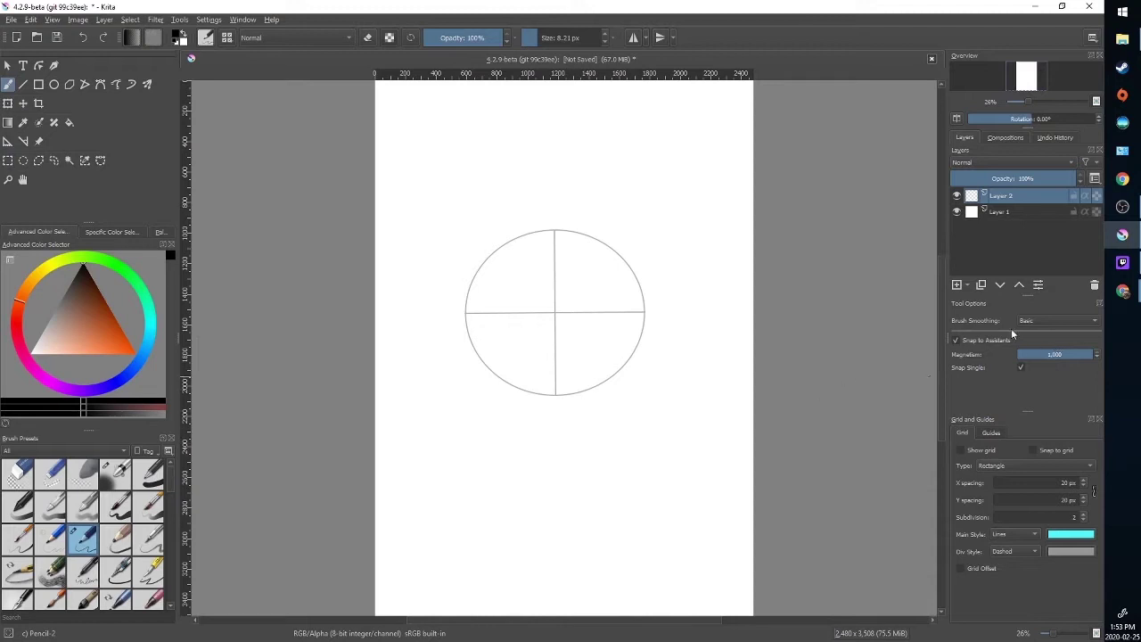
left_click(956, 341)
left_click(956, 342)
left_click(956, 342)
left_click(956, 342)
- Remove the ellipse assistant, clear the traced ellipse from the active layer and deselect
left_click(8, 141)
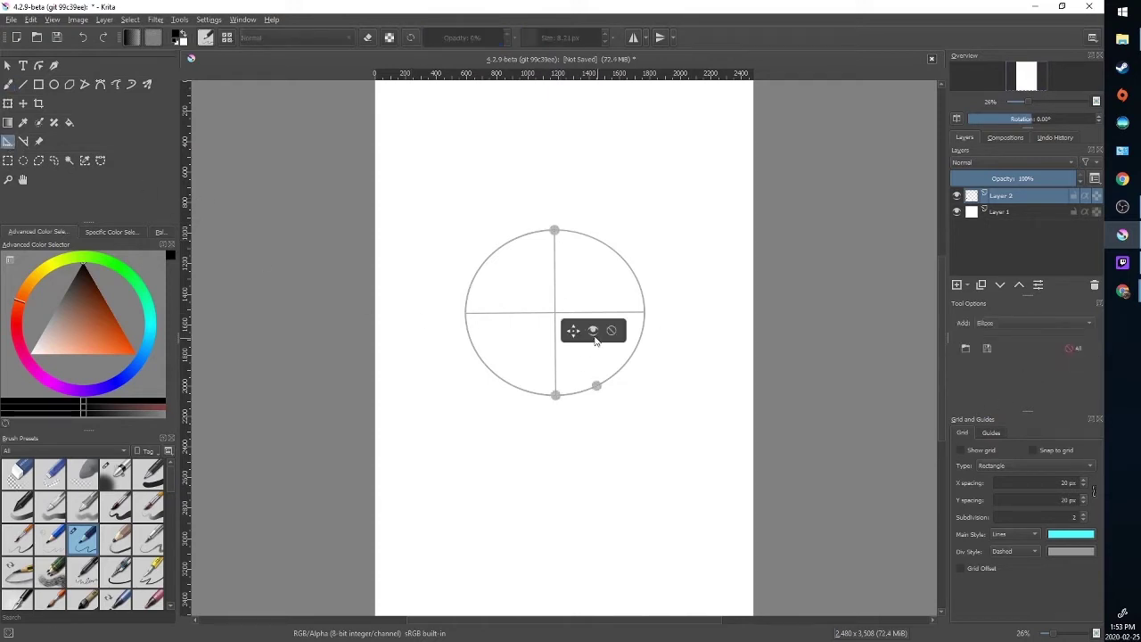
left_click(612, 331)
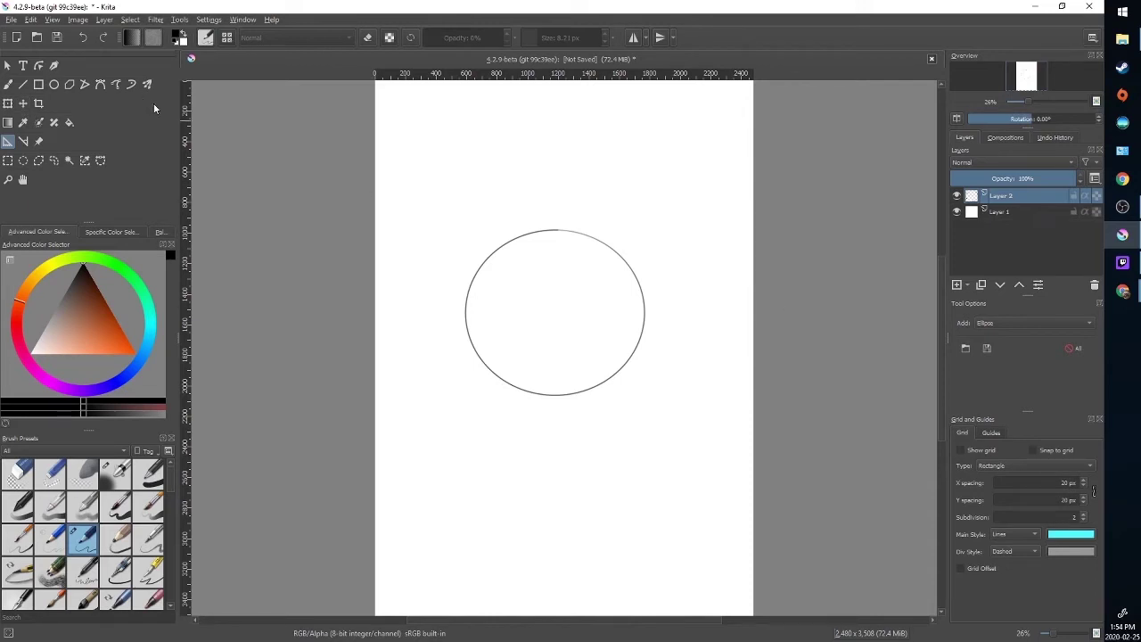
key("Delete")
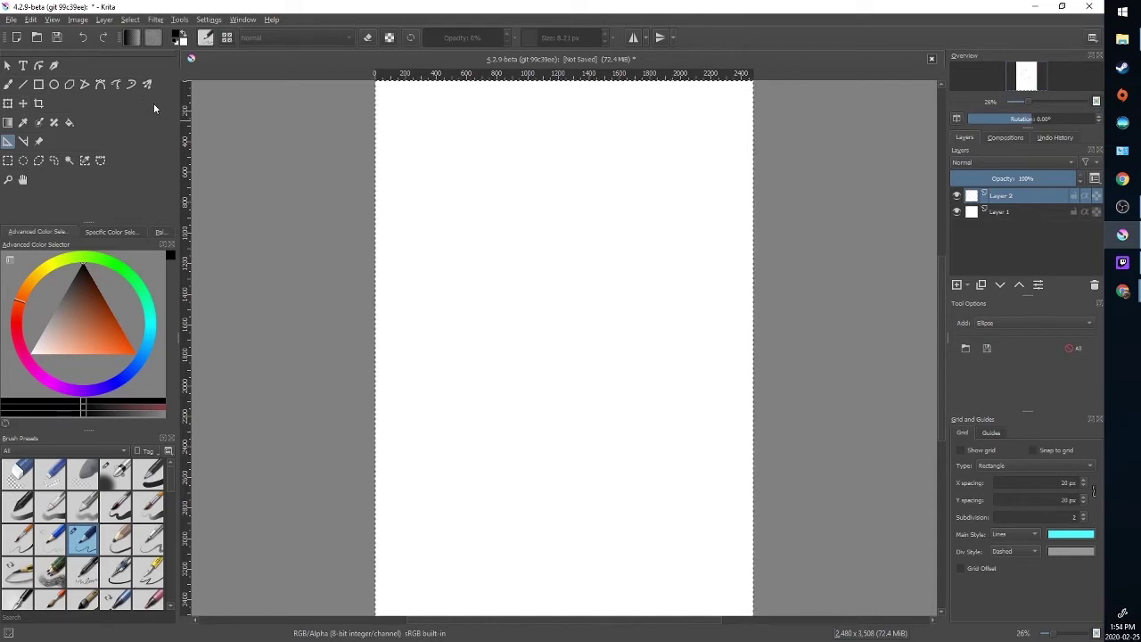
key("ctrl+shift+a")
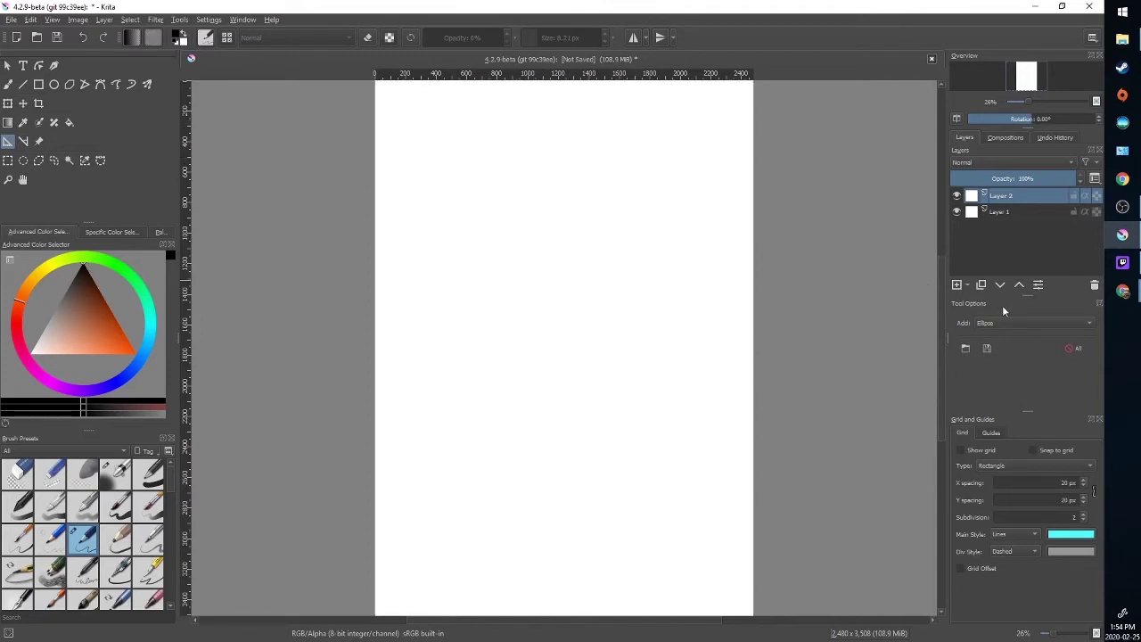
- Add a large, nearly circular Concentric Ellipse assistant around the middle of the canvas
left_click(1033, 327)
left_click(1023, 308)
left_click(570, 219)
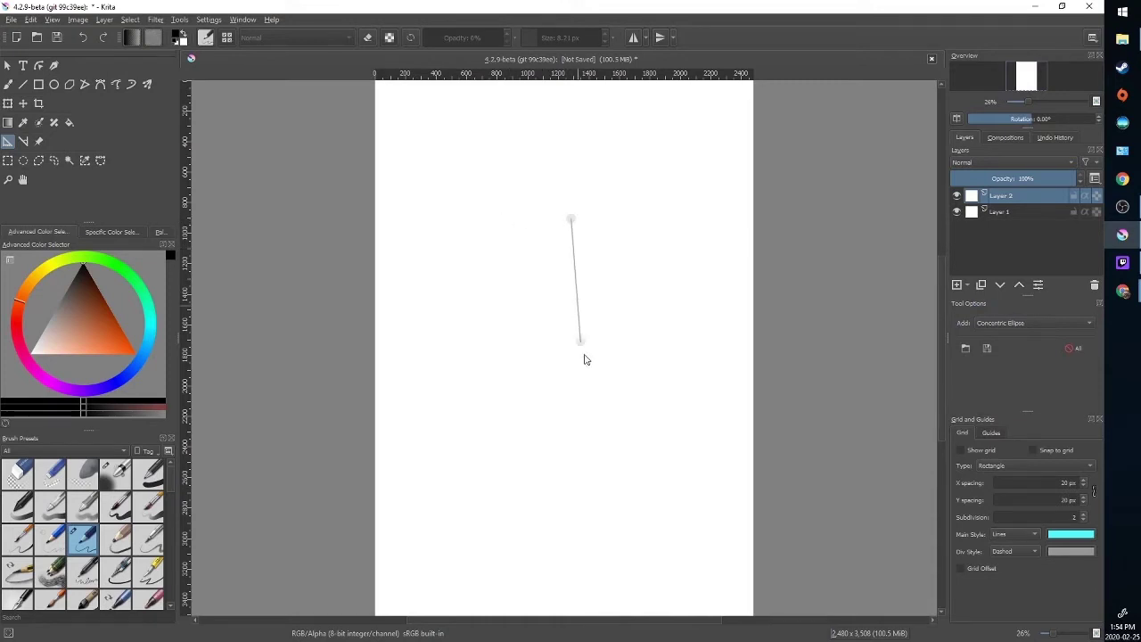
left_click(572, 470)
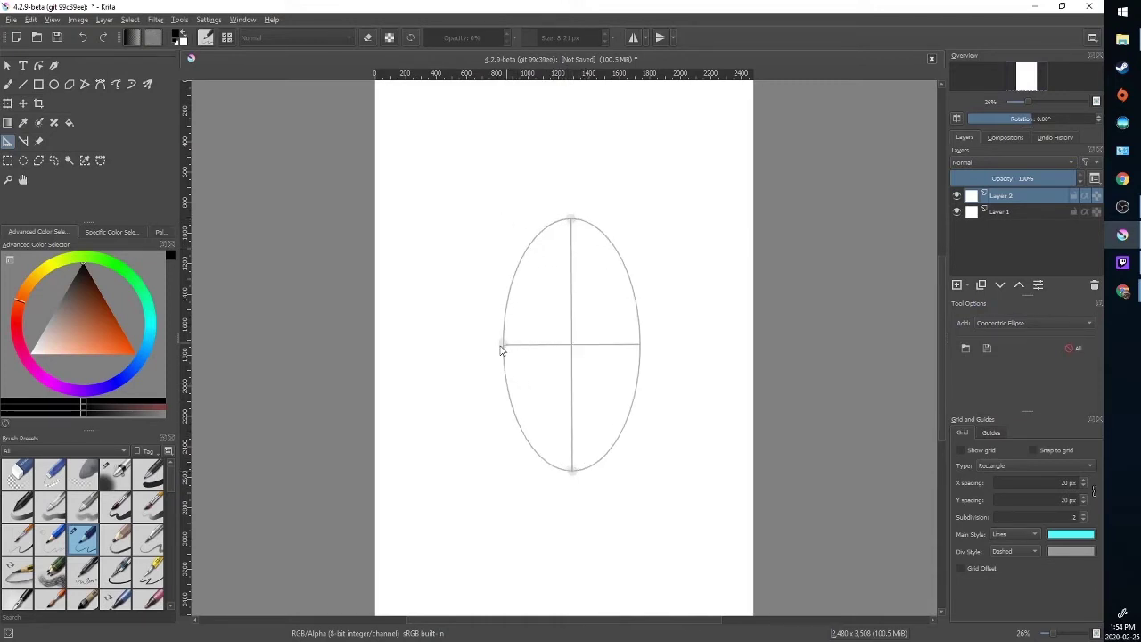
left_click(452, 361)
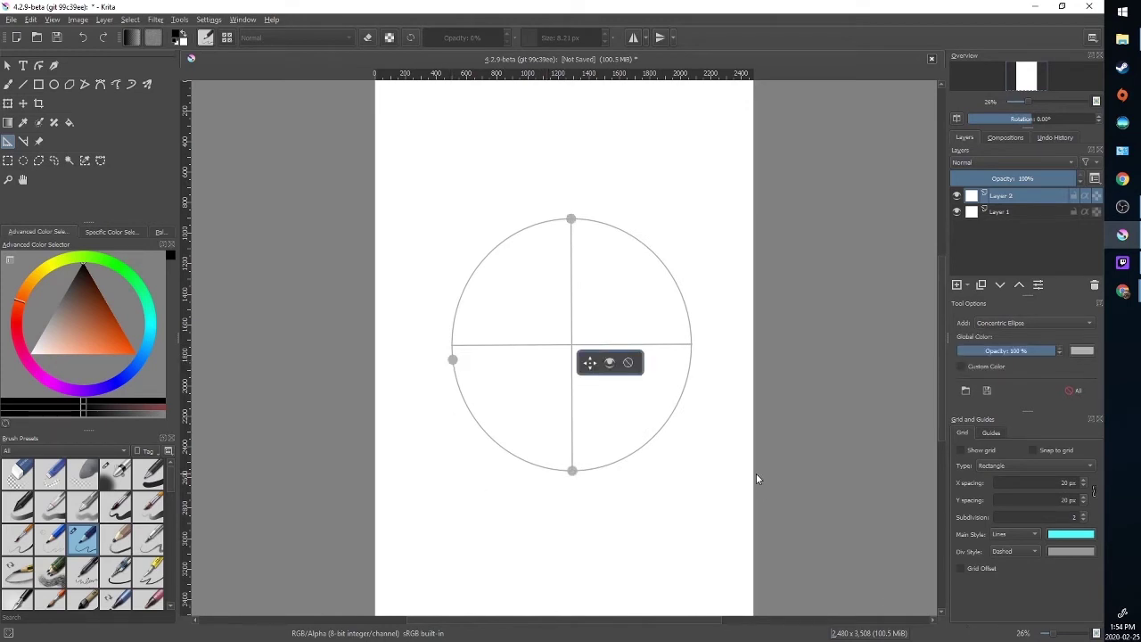
- Draw several concentric circles inside and outside the assistant's outline with the Freehand Brush, the largest extending past the canvas sides
left_click(9, 84)
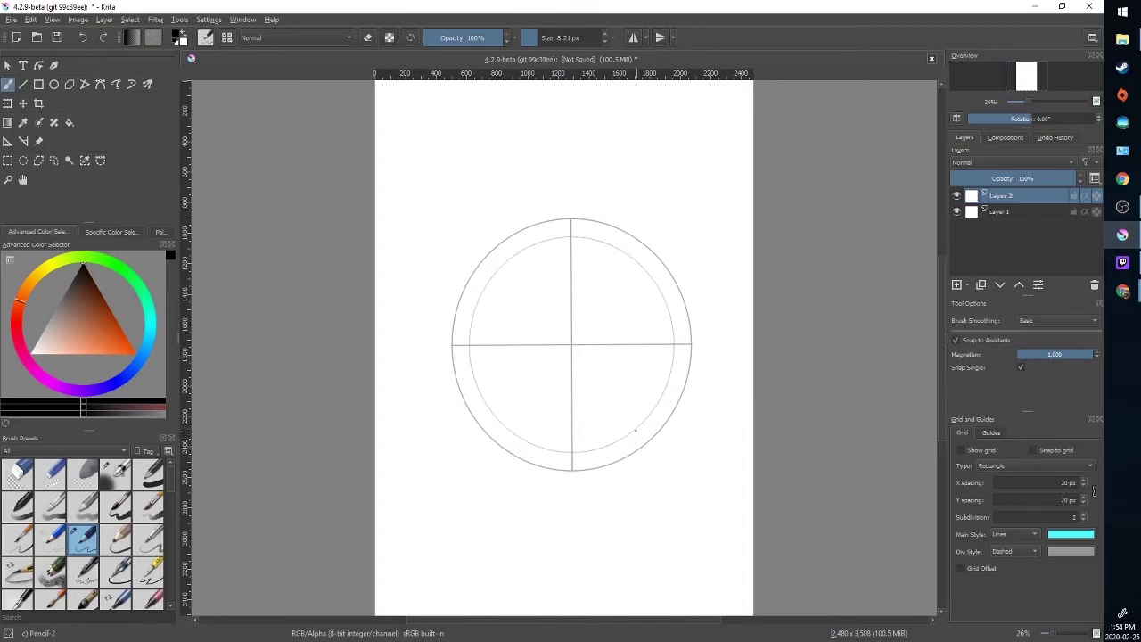
mouse_move(668, 472)
left_mouse_down()
mouse_move(703, 431)
mouse_move(726, 344)
mouse_move(693, 244)
mouse_move(580, 181)
mouse_move(487, 208)
mouse_move(428, 280)
mouse_move(417, 355)
mouse_move(436, 425)
mouse_move(476, 472)
mouse_move(532, 502)
mouse_move(610, 502)
mouse_move(663, 477)
left_mouse_up()
mouse_move(615, 401)
left_mouse_down()
mouse_move(540, 409)
mouse_move(503, 349)
mouse_move(520, 297)
mouse_move(594, 276)
mouse_move(638, 325)
mouse_move(625, 390)
mouse_move(616, 400)
mouse_move(570, 390)
mouse_move(533, 345)
mouse_move(569, 303)
mouse_move(611, 345)
mouse_move(584, 381)
left_mouse_up()
mouse_move(463, 108)
left_mouse_down()
mouse_move(434, 122)
mouse_move(327, 283)
mouse_move(349, 467)
mouse_move(518, 603)
mouse_move(673, 586)
mouse_move(763, 516)
mouse_move(821, 327)
mouse_move(765, 174)
mouse_move(650, 92)
mouse_move(529, 84)
mouse_move(447, 114)
left_mouse_up()
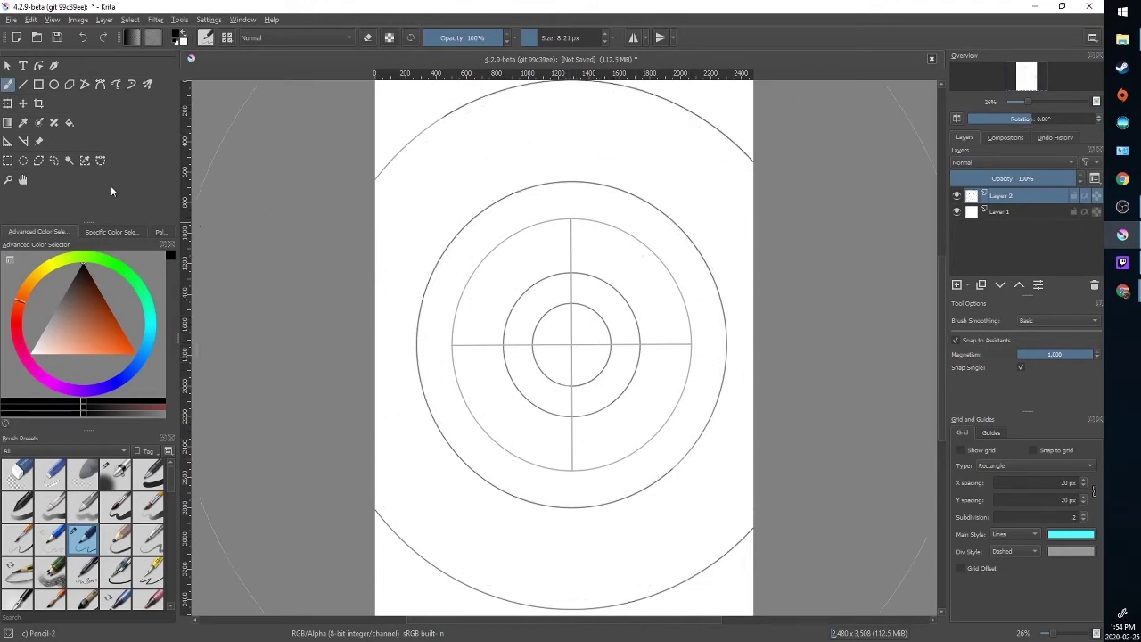
- Remove the concentric ellipse assistant, clear the drawn circles from the active layer and deselect
left_click(8, 141)
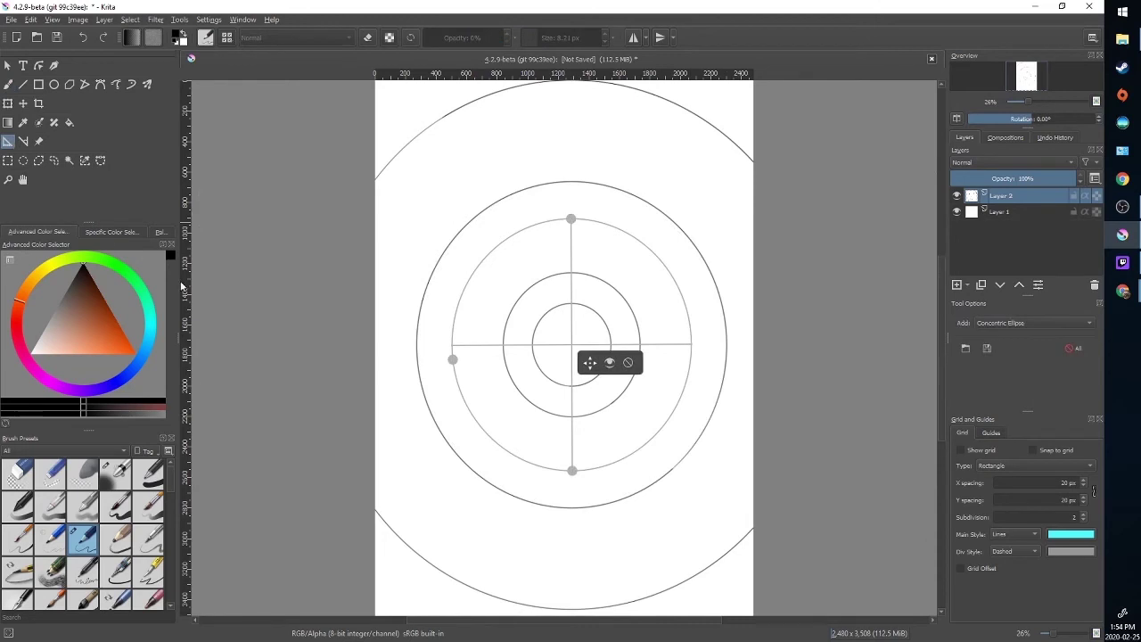
left_click(629, 364)
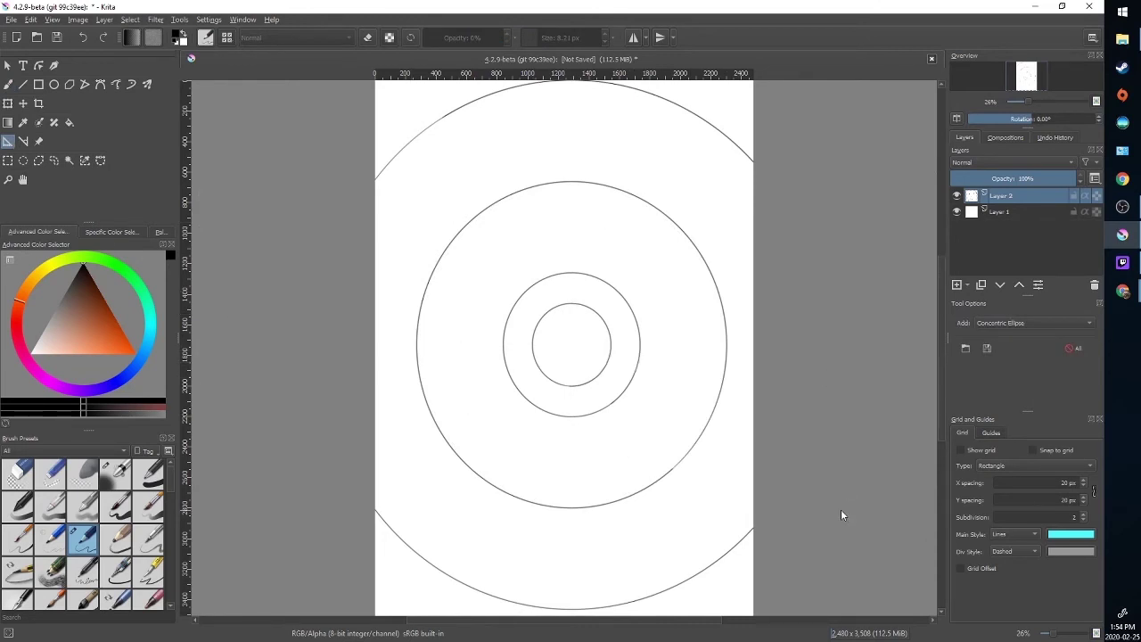
key("ctrl+a")
key("Delete")
key("ctrl+shift+a")
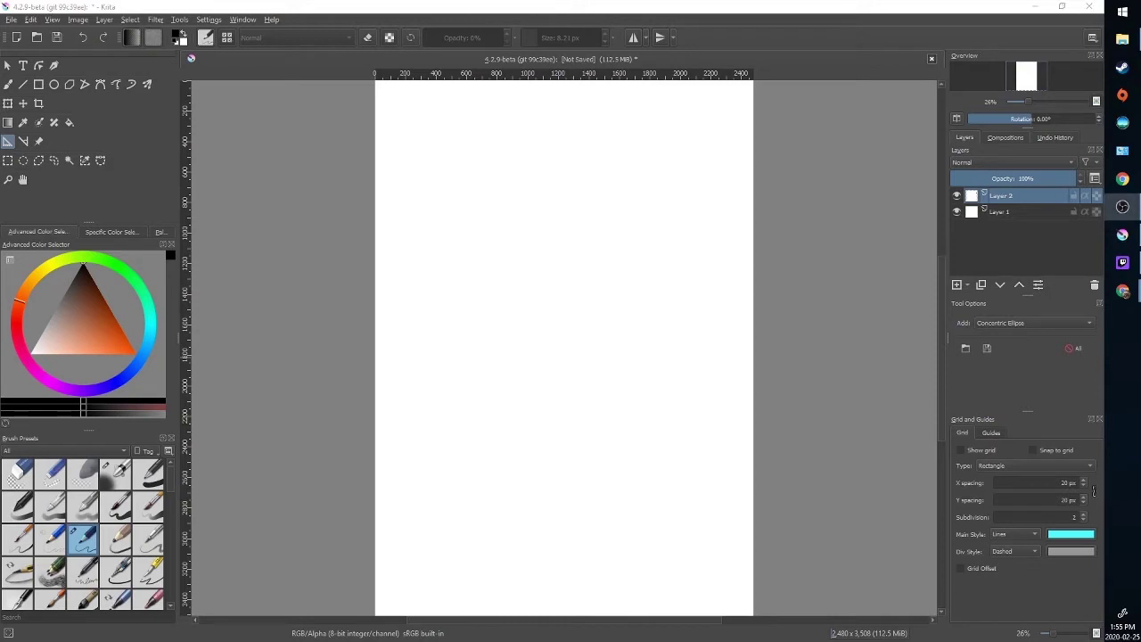
- Add a Ruler assistant rising diagonally to the right across the middle of the canvas
left_click(1089, 327)
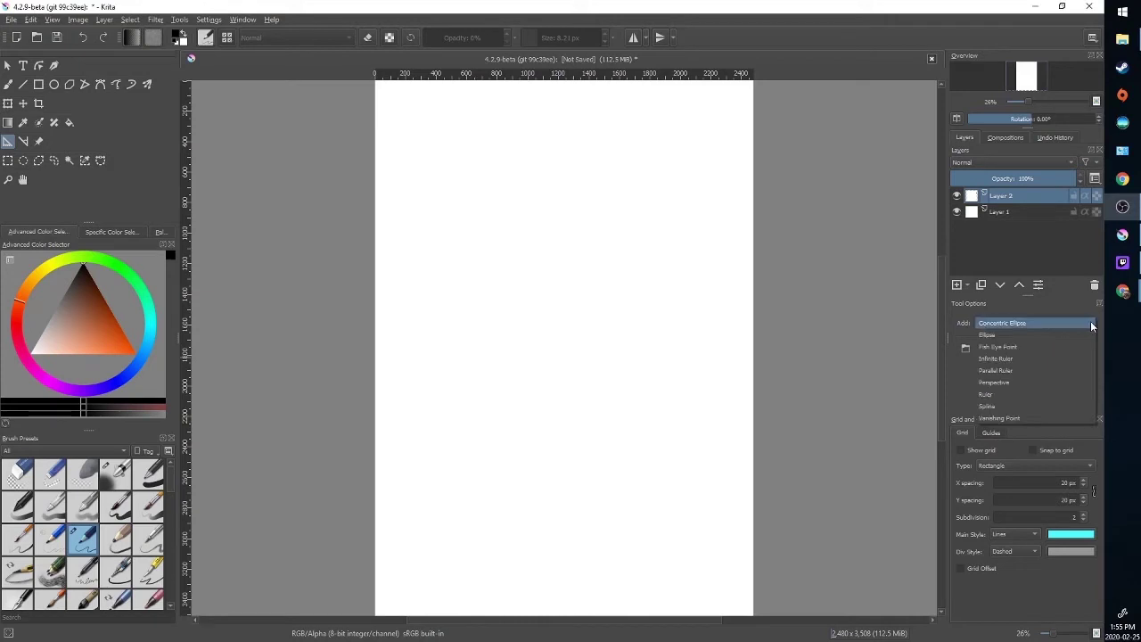
left_click(1003, 393)
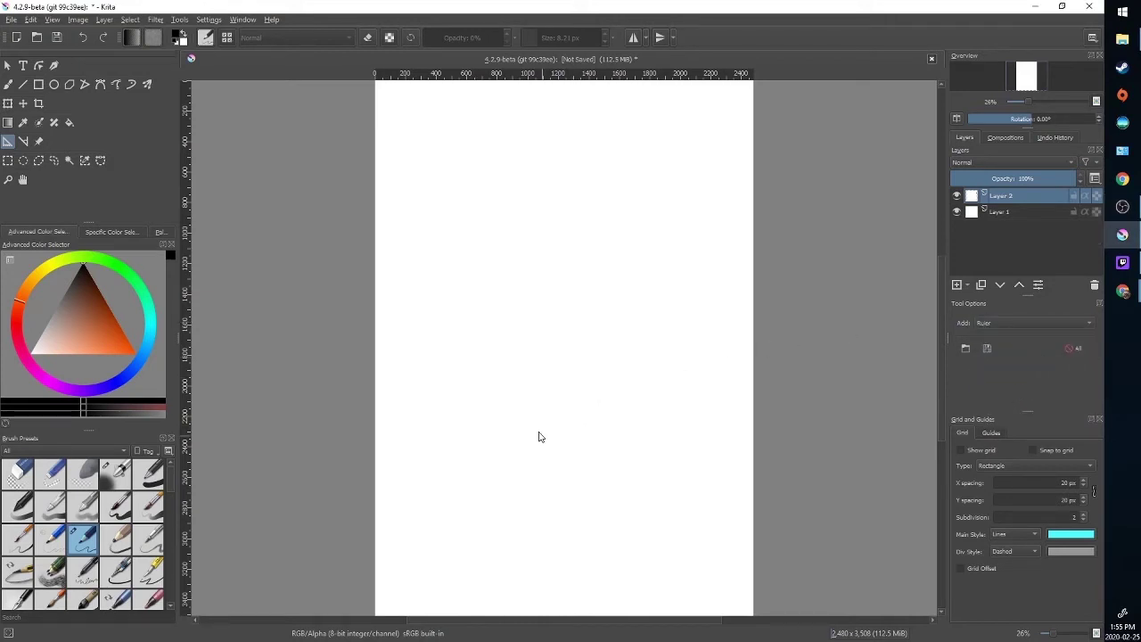
left_click(458, 450)
left_click(567, 400)
left_click(698, 325)
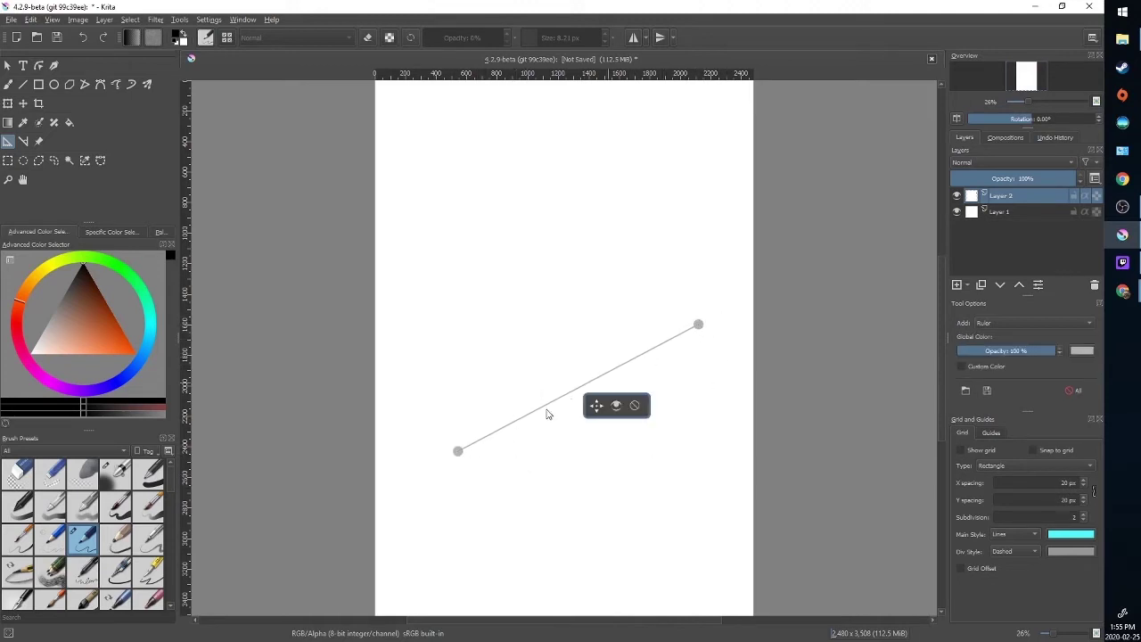
- Draw a brush line along the full ruler assistant and remove the assistant
left_click(9, 85)
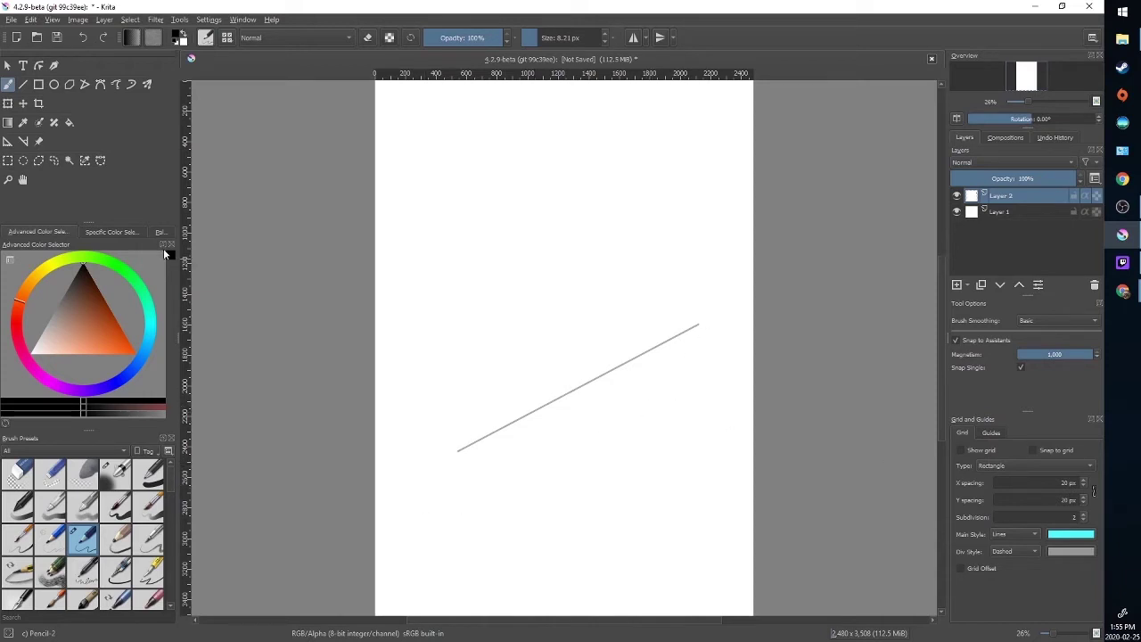
left_click(8, 141)
left_click(635, 407)
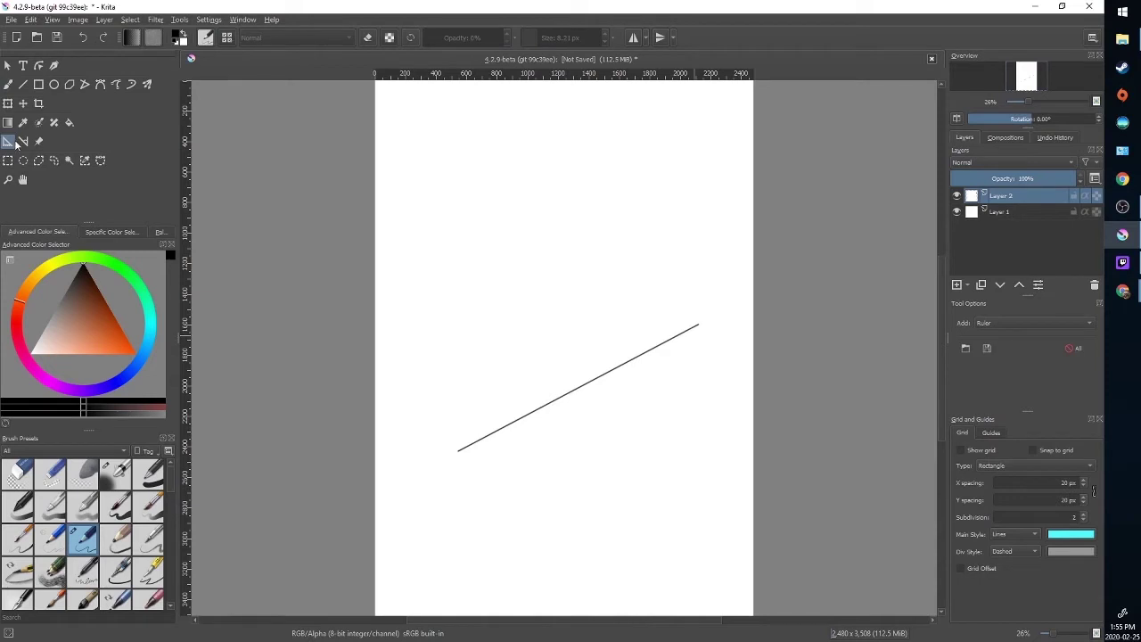
- Add an Infinite Ruler assistant just above the drawn diagonal line and roughly parallel to it
left_click(1087, 323)
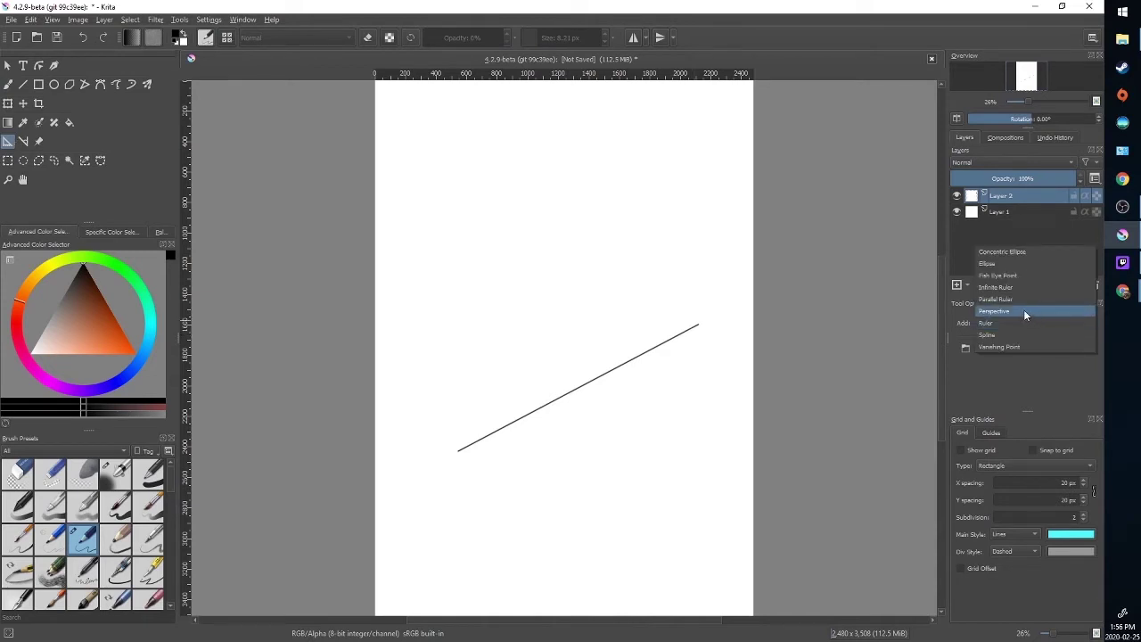
left_click(1009, 288)
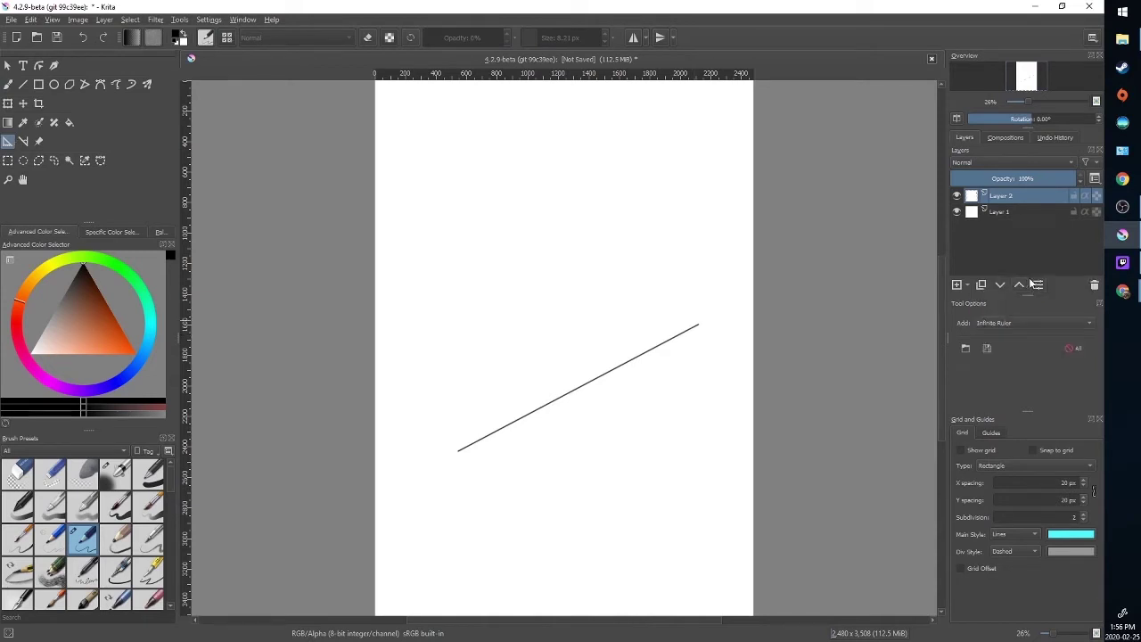
left_click(487, 379)
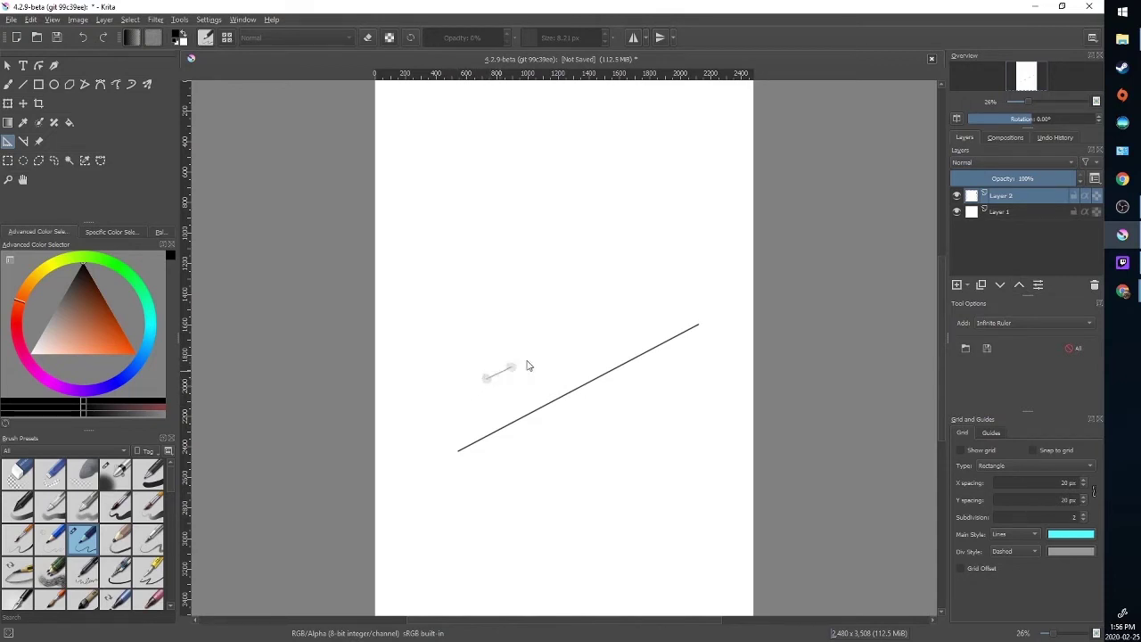
left_click(611, 317)
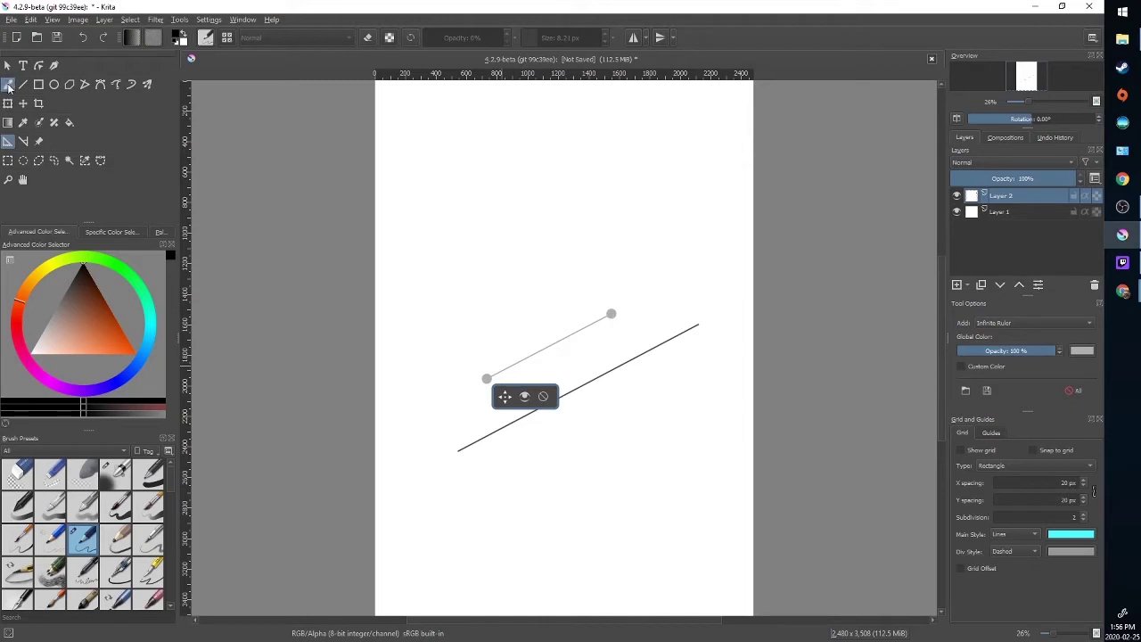
- Draw a brush line along the infinite ruler from one canvas edge to the other and remove the assistant
left_click(8, 85)
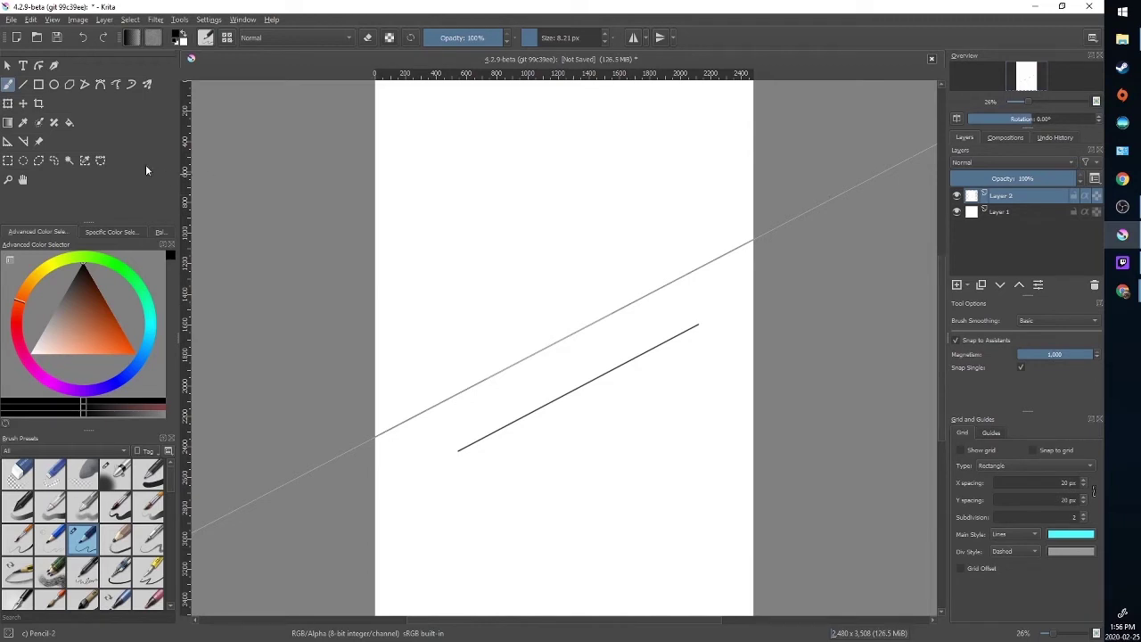
left_click(8, 141)
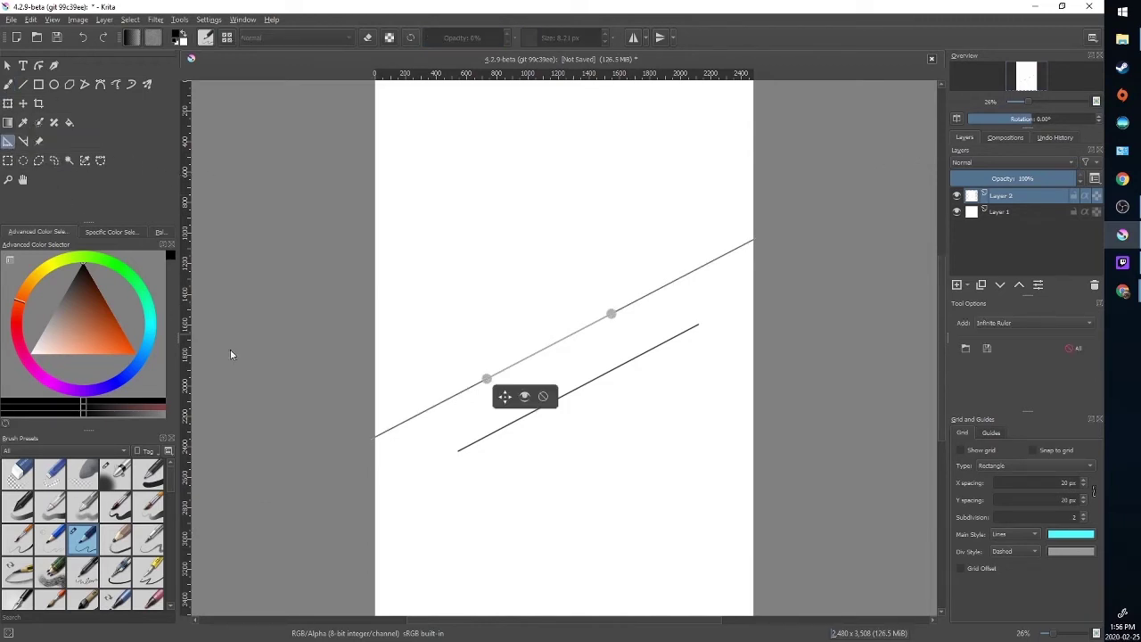
left_click(544, 397)
- Move the layer holding the two diagonal lines slightly upward and clear its contents
left_click(24, 104)
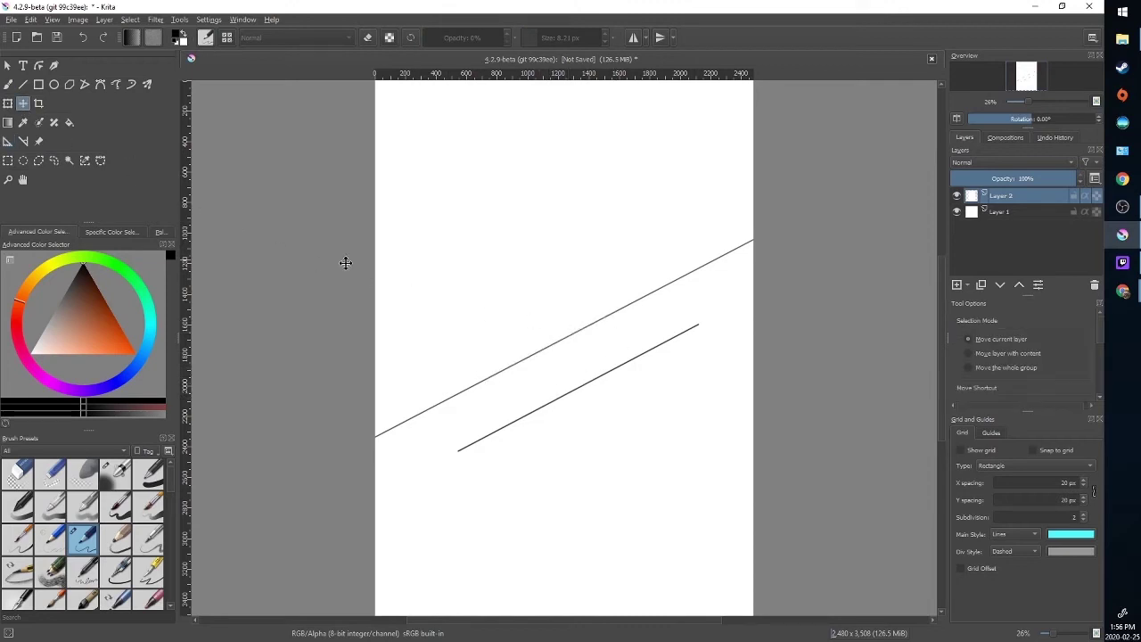
mouse_move(560, 341)
left_mouse_down()
mouse_move(671, 318)
mouse_move(425, 390)
mouse_move(576, 330)
mouse_move(561, 330)
left_mouse_up()
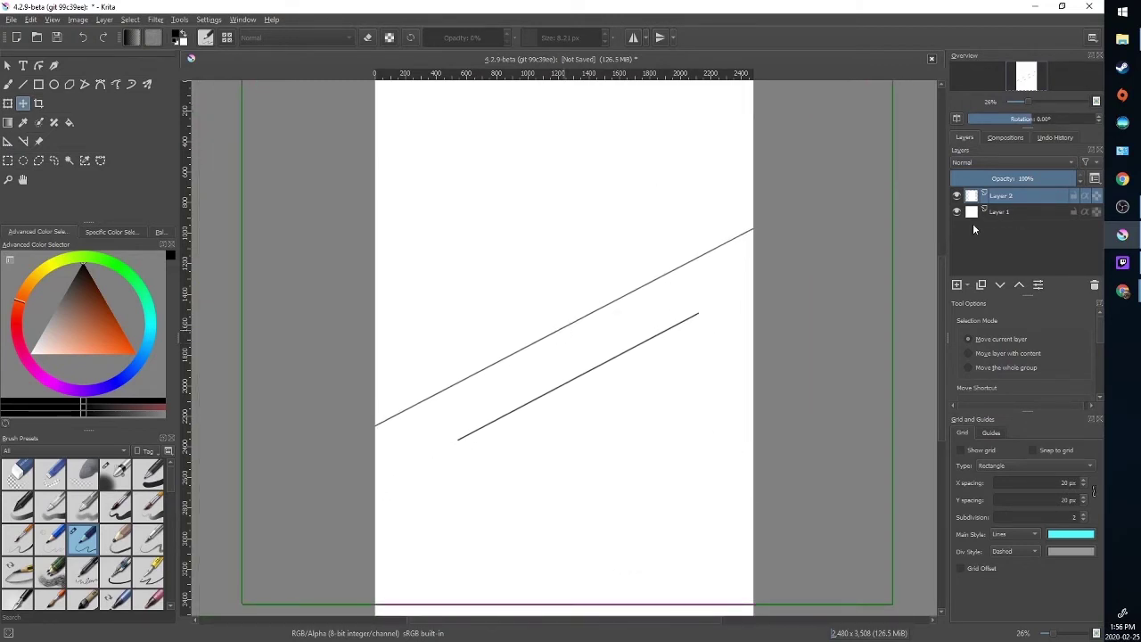
key("ctrl+a")
key("Delete")
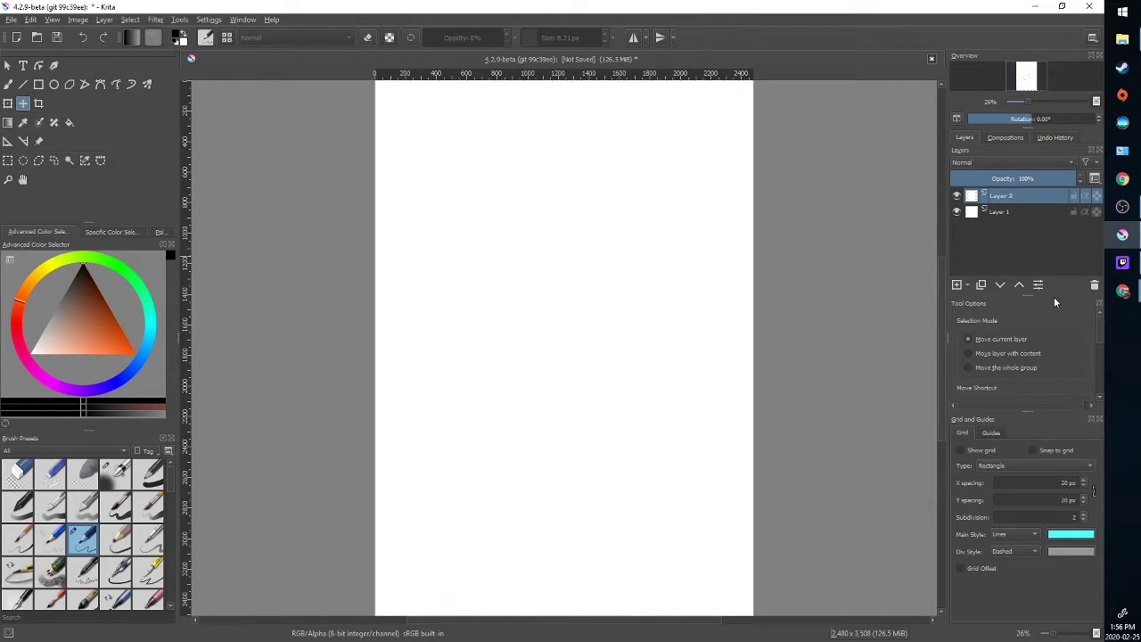
- Add a near-vertical Parallel Ruler assistant left of the canvas centre
left_click(8, 160)
left_click(8, 141)
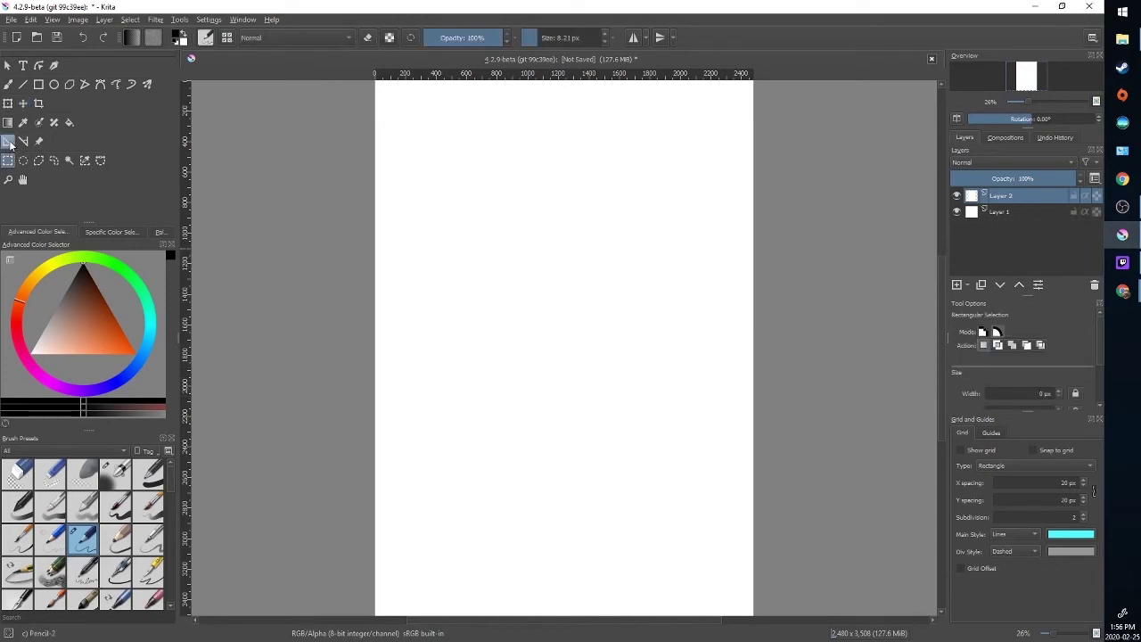
left_click(1084, 321)
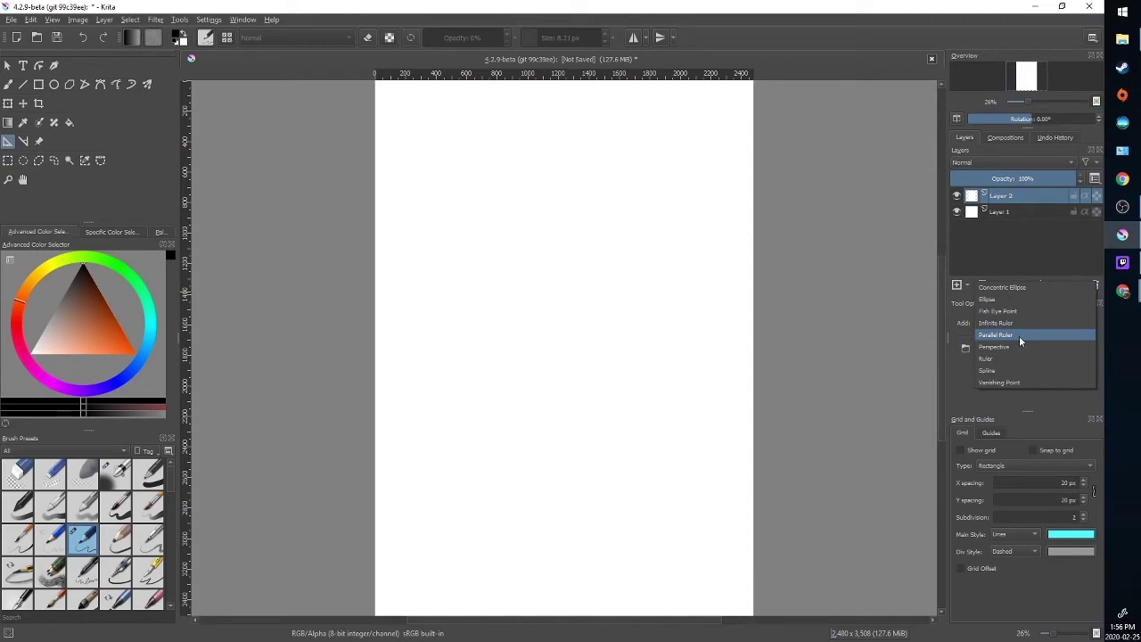
left_click(1019, 335)
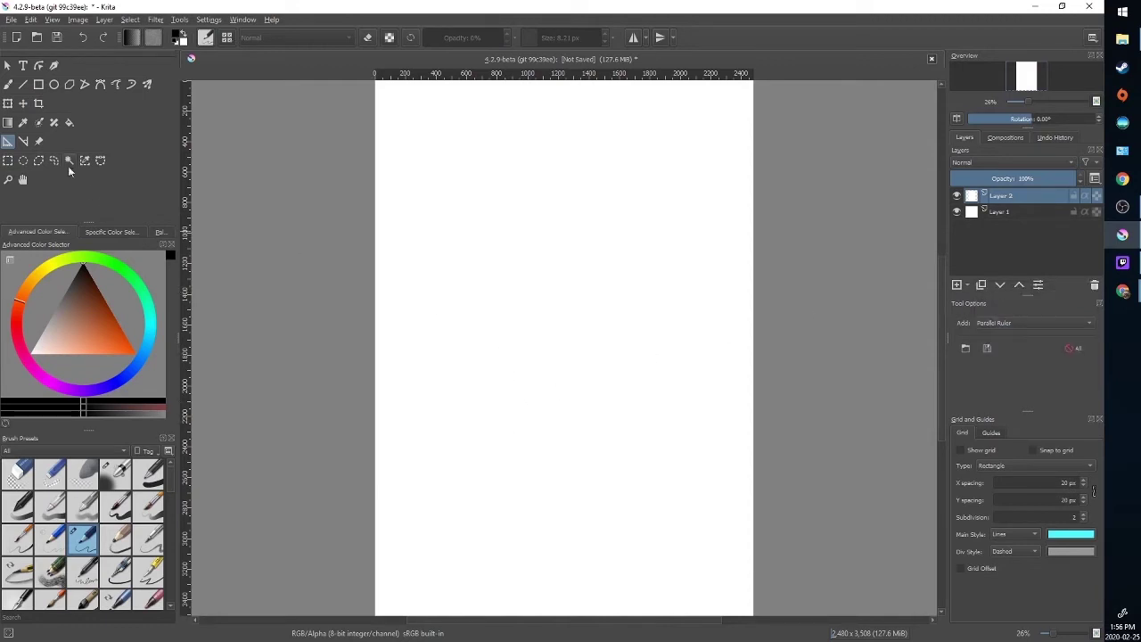
left_click_drag(493, 440, 495, 191)
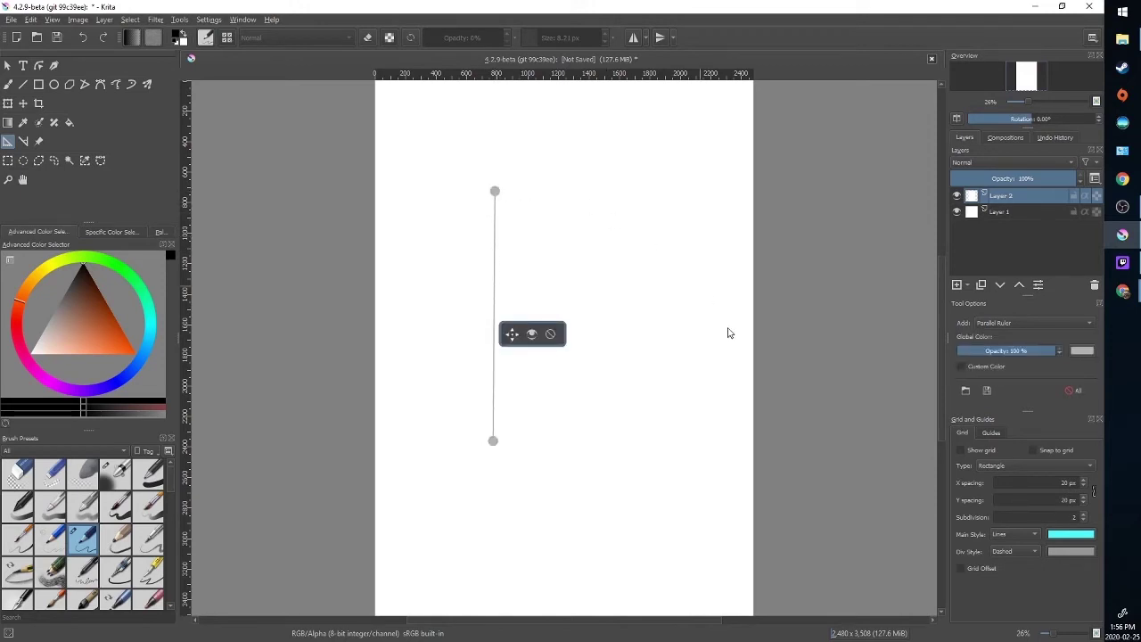
- Draw six vertical brush lines across the canvas, snapped parallel to the vertical ruler assistant
left_click(8, 83)
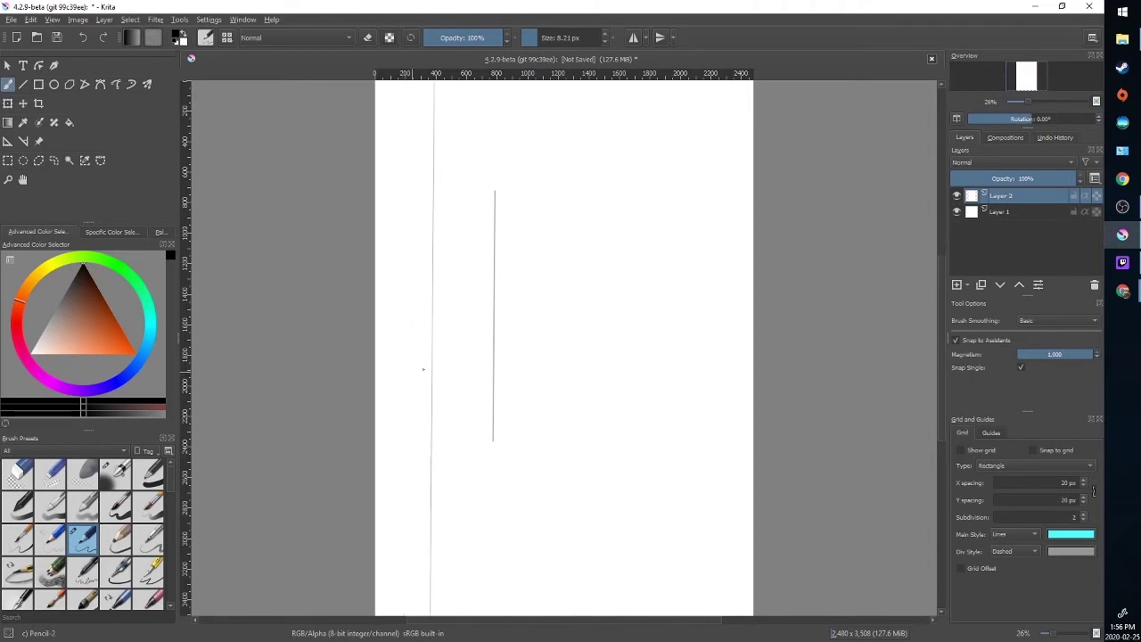
mouse_move(617, 424)
left_mouse_down()
mouse_move(619, 143)
mouse_move(616, 475)
left_mouse_up()
left_click_drag(607, 279, 600, 472)
left_click_drag(416, 474, 417, 183)
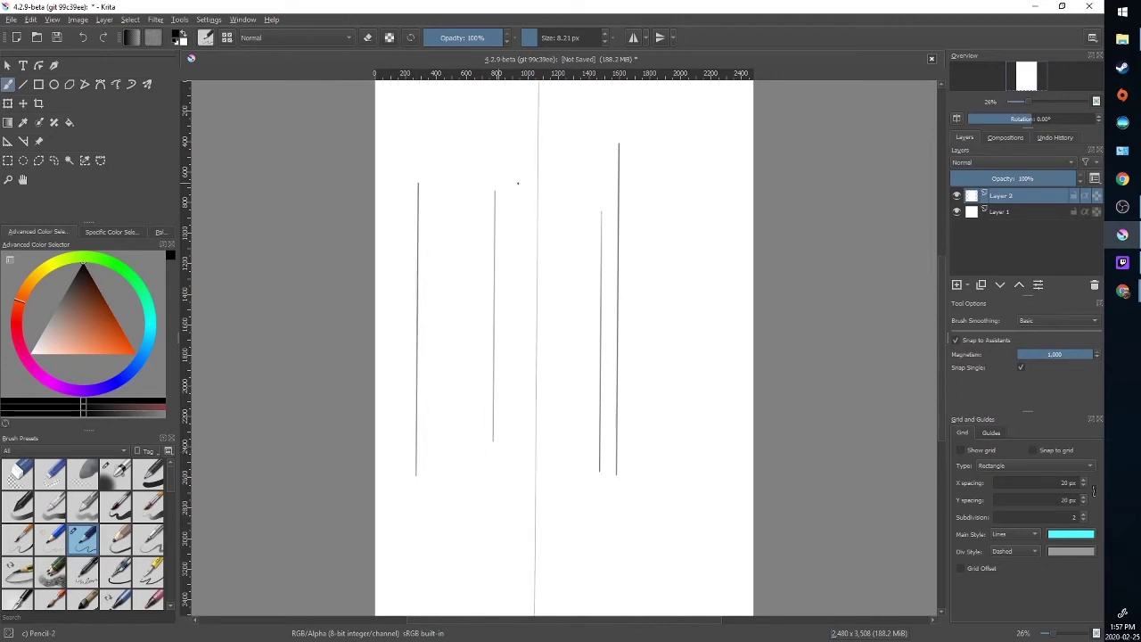
left_click_drag(707, 183, 706, 515)
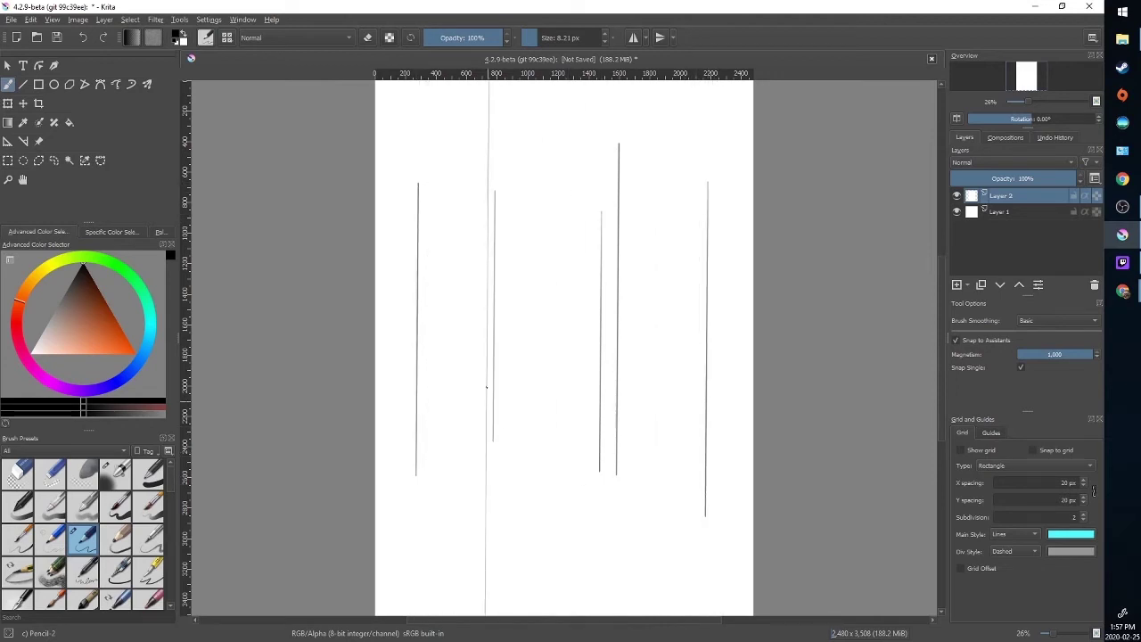
left_click_drag(538, 157, 537, 515)
left_click_drag(448, 542, 451, 134)
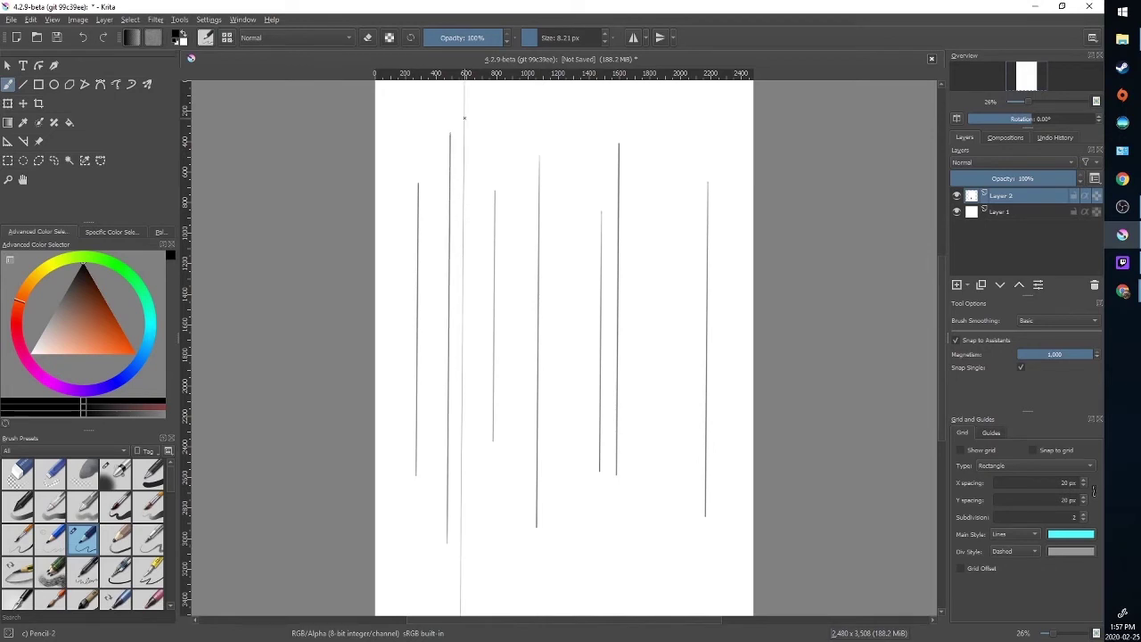
- Add a second Parallel Ruler assistant running horizontally across the upper part of the vertical lines
left_click(7, 141)
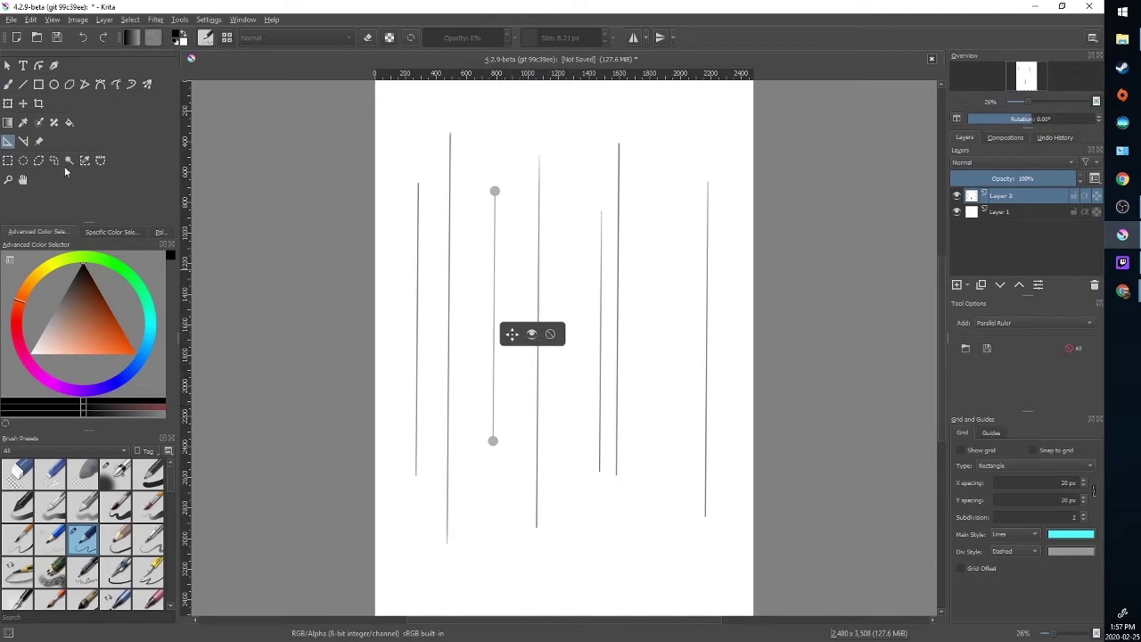
left_click(418, 270)
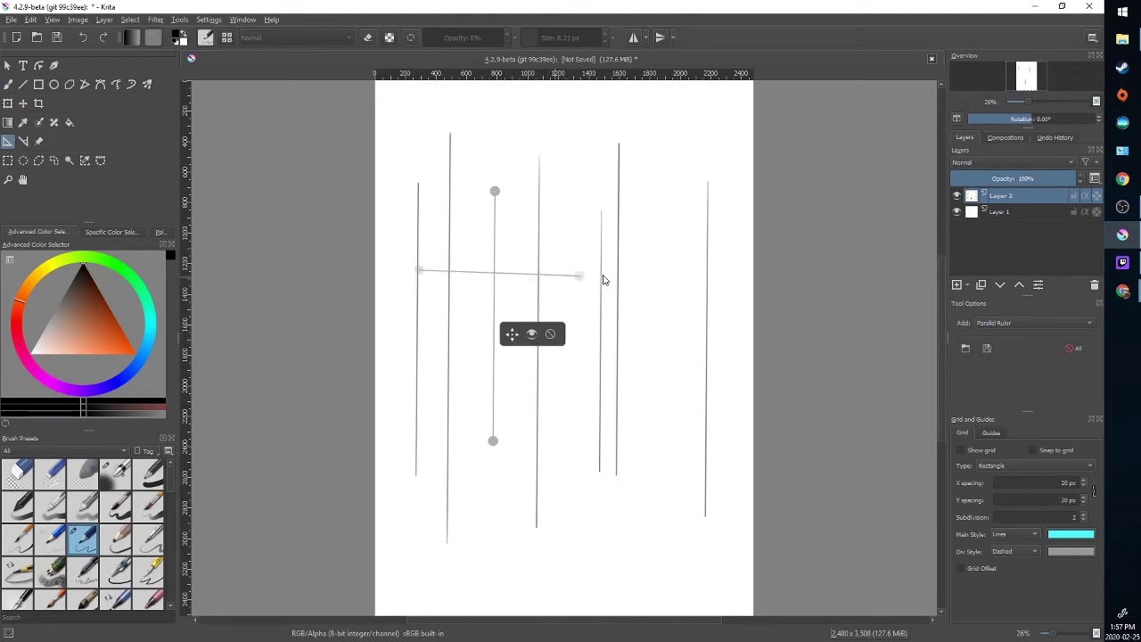
left_click(717, 271)
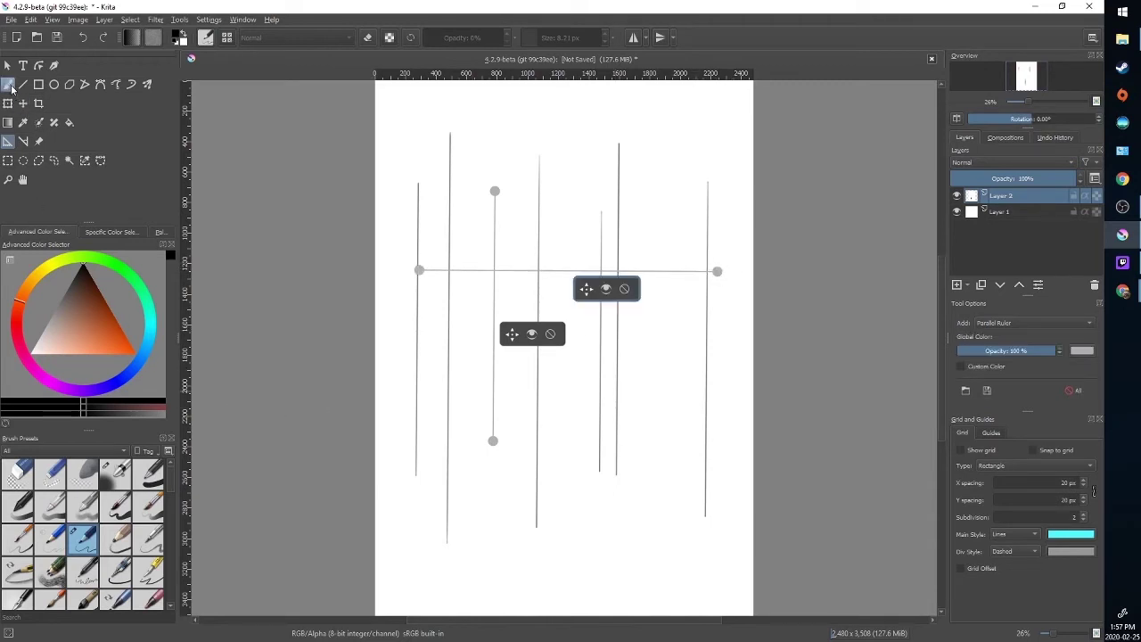
- Draw a grid of further horizontal and vertical brush lines snapped to the two parallel ruler assistants
left_click(9, 87)
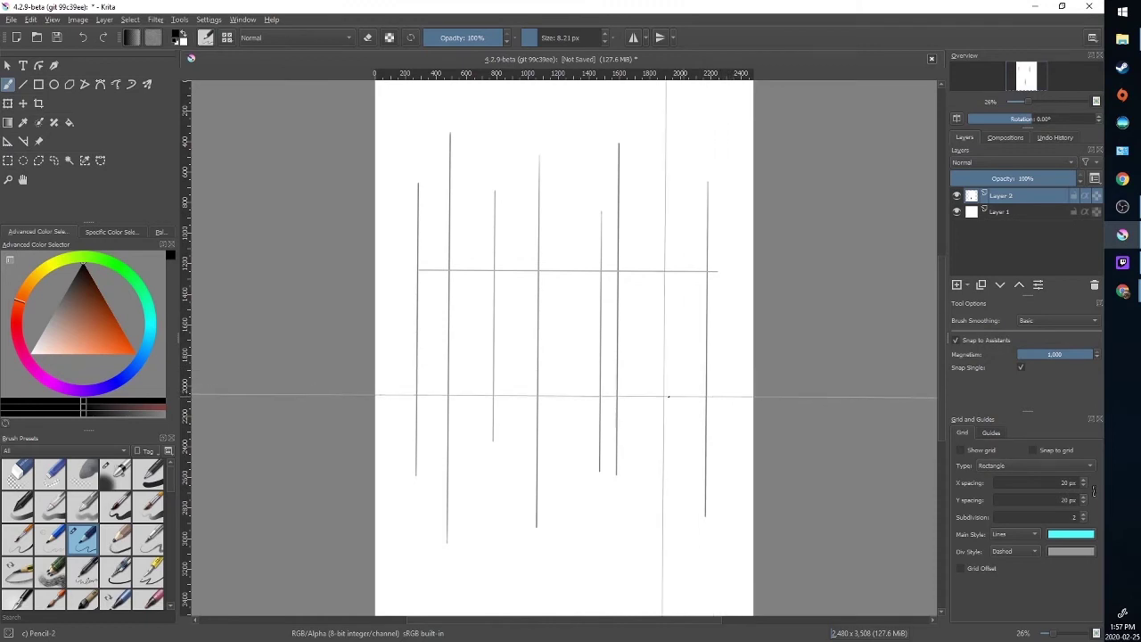
left_click_drag(666, 317, 666, 488)
left_click_drag(727, 394, 437, 395)
left_click_drag(735, 346, 375, 346)
left_click_drag(326, 312, 739, 316)
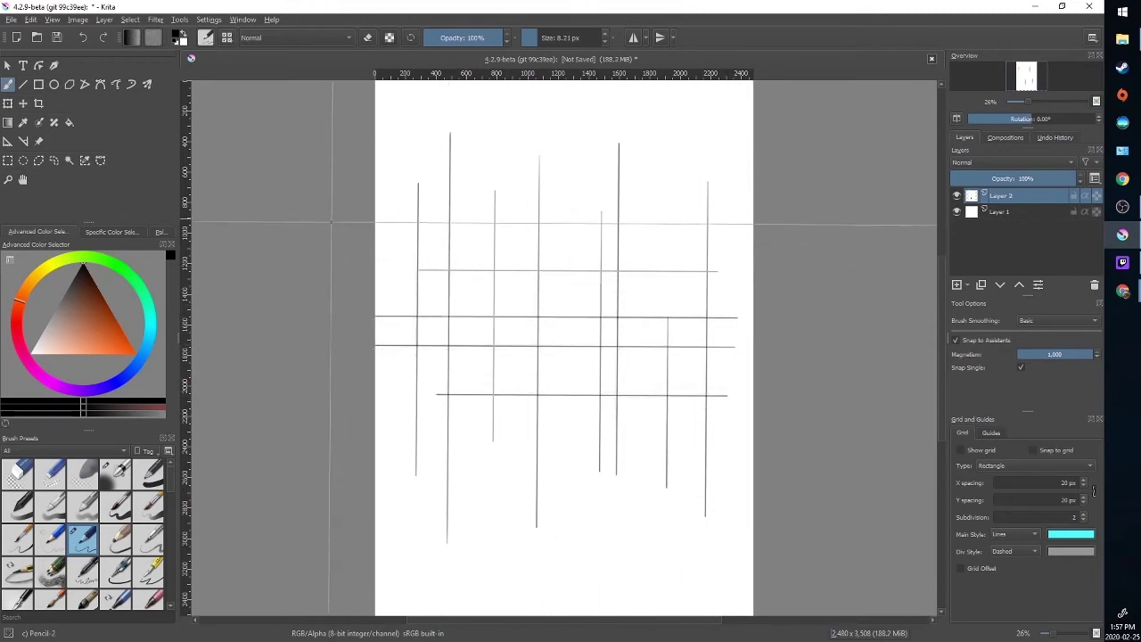
left_click_drag(681, 225, 356, 225)
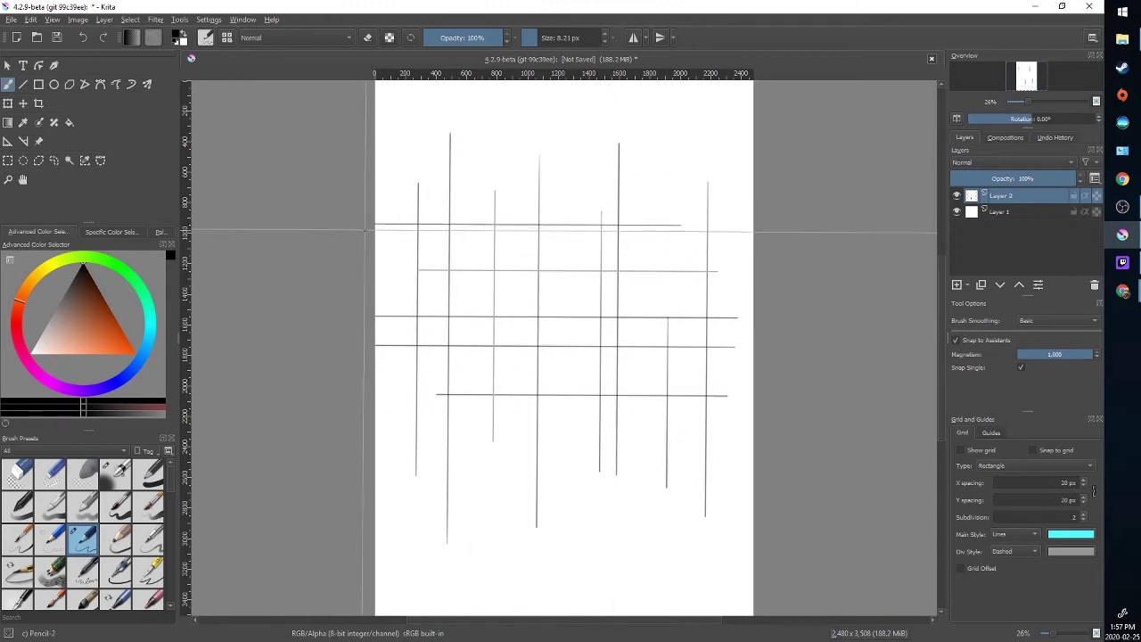
left_click_drag(396, 128, 393, 506)
left_click_drag(392, 459, 716, 459)
left_click_drag(534, 564, 533, 542)
left_click_drag(535, 484, 535, 527)
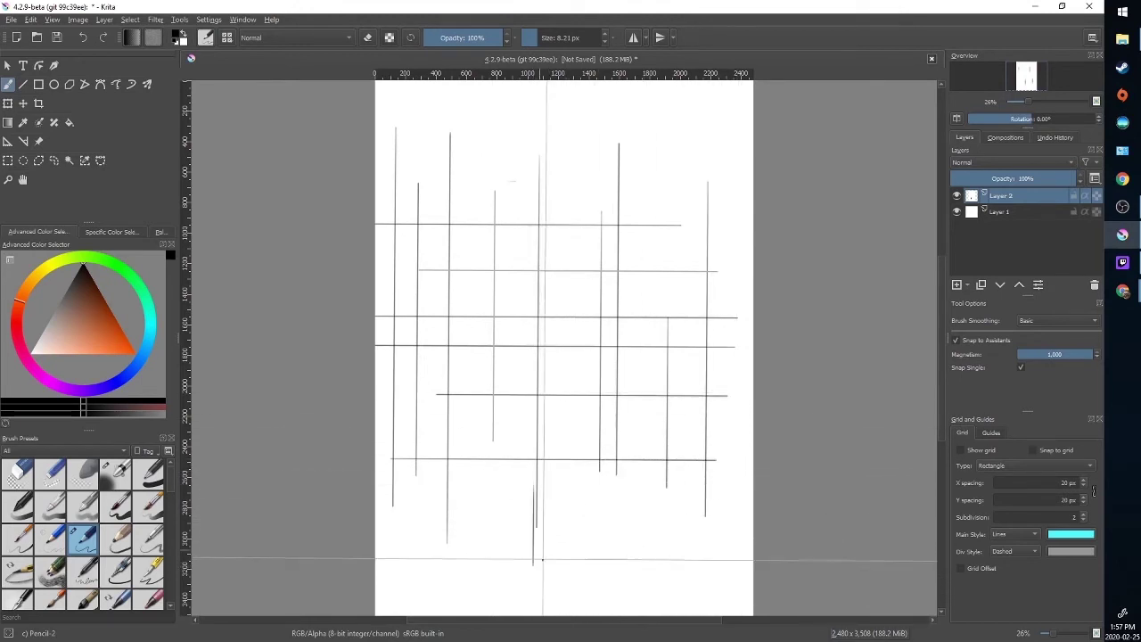
left_click_drag(613, 245, 614, 560)
left_click_drag(513, 507, 706, 508)
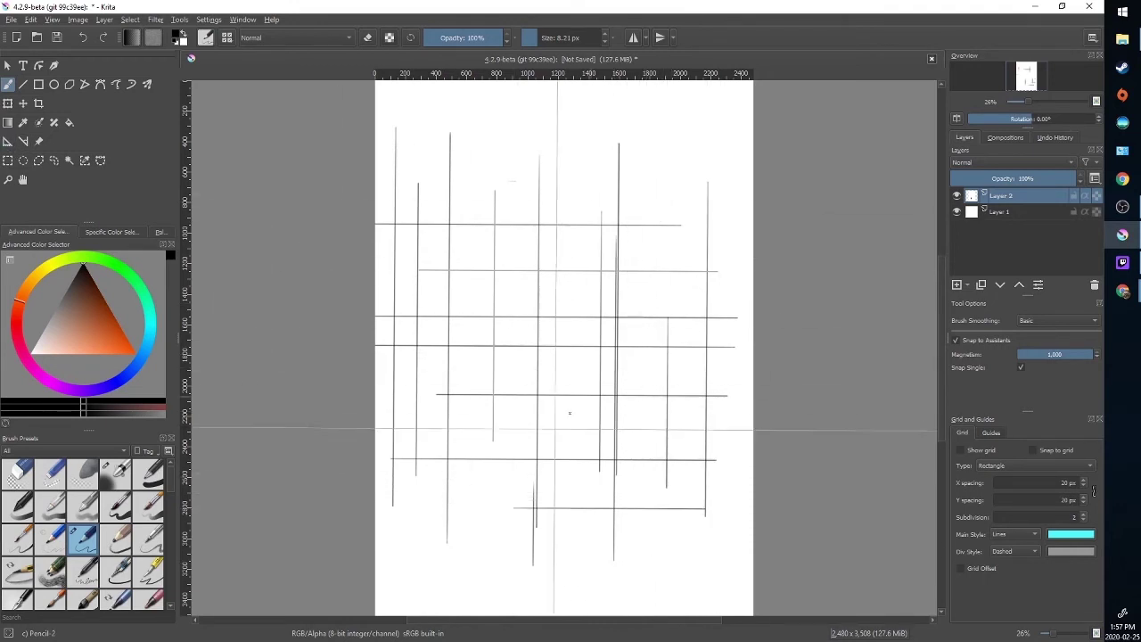
- Remove both parallel ruler assistants and clear the layer's whole content, leaving nothing selected
left_click(7, 143)
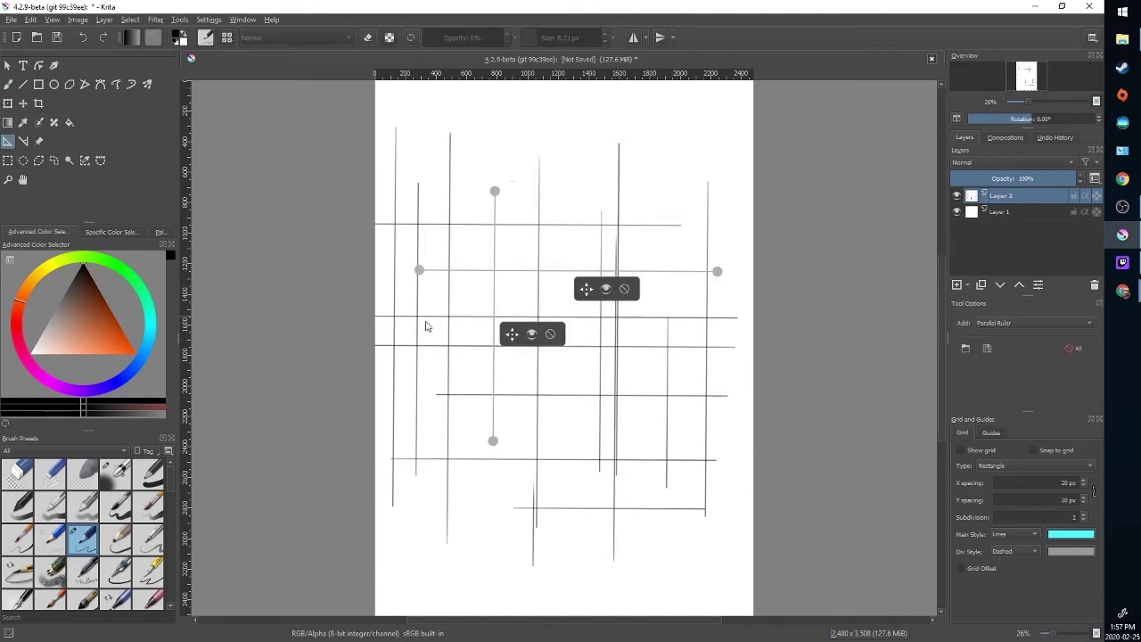
left_click(550, 335)
left_click(624, 289)
key("ctrl+a")
key("Delete")
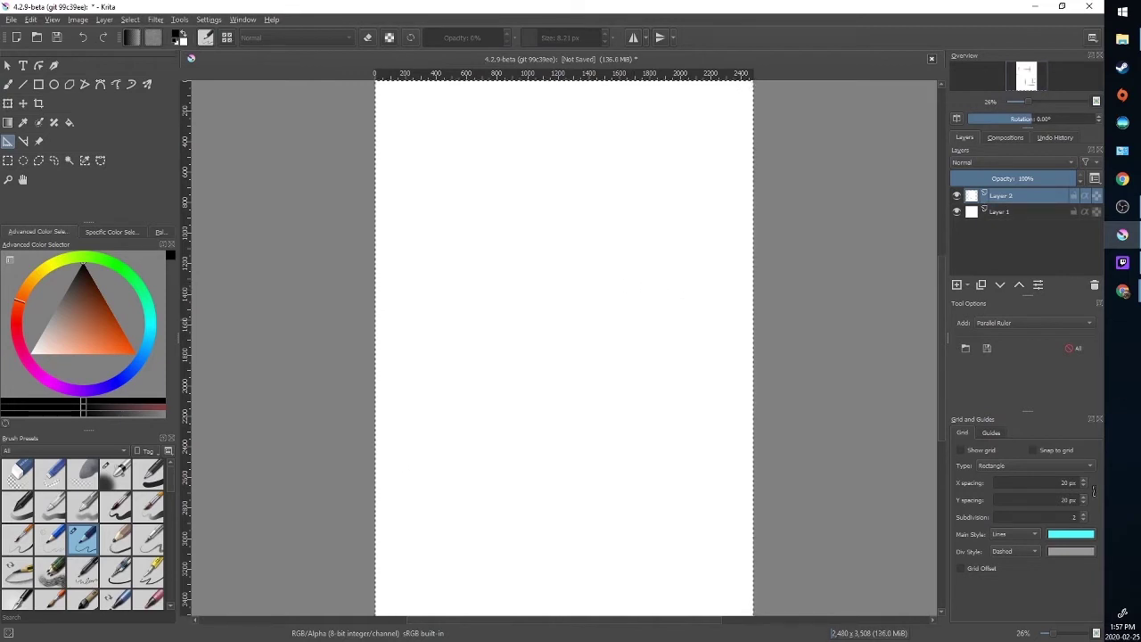
key("ctrl+shift+a")
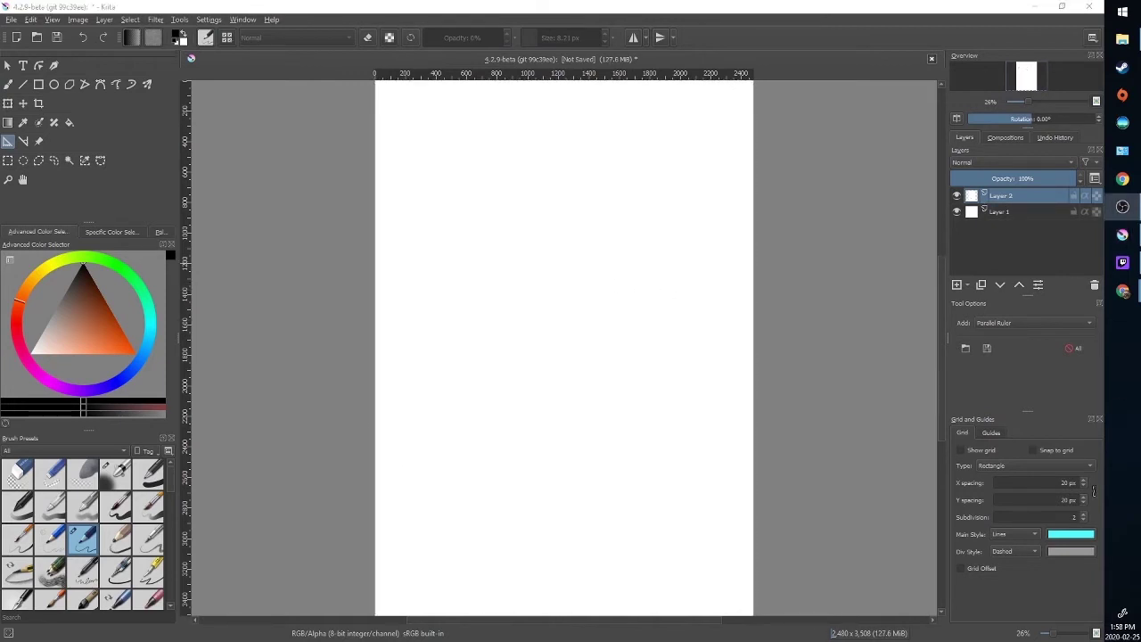
- Add an S-shaped Spline assistant in the upper-left part of the canvas, with one handle above and one below the curve
left_click(1088, 323)
left_click(1019, 358)
left_click(419, 184)
left_click(583, 272)
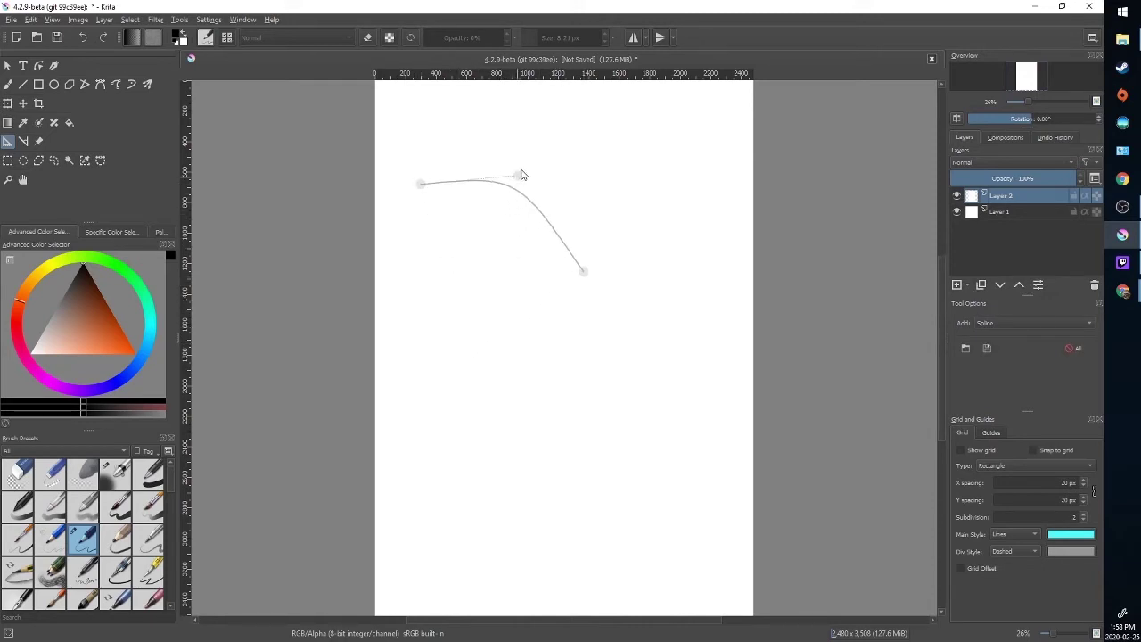
left_click(527, 161)
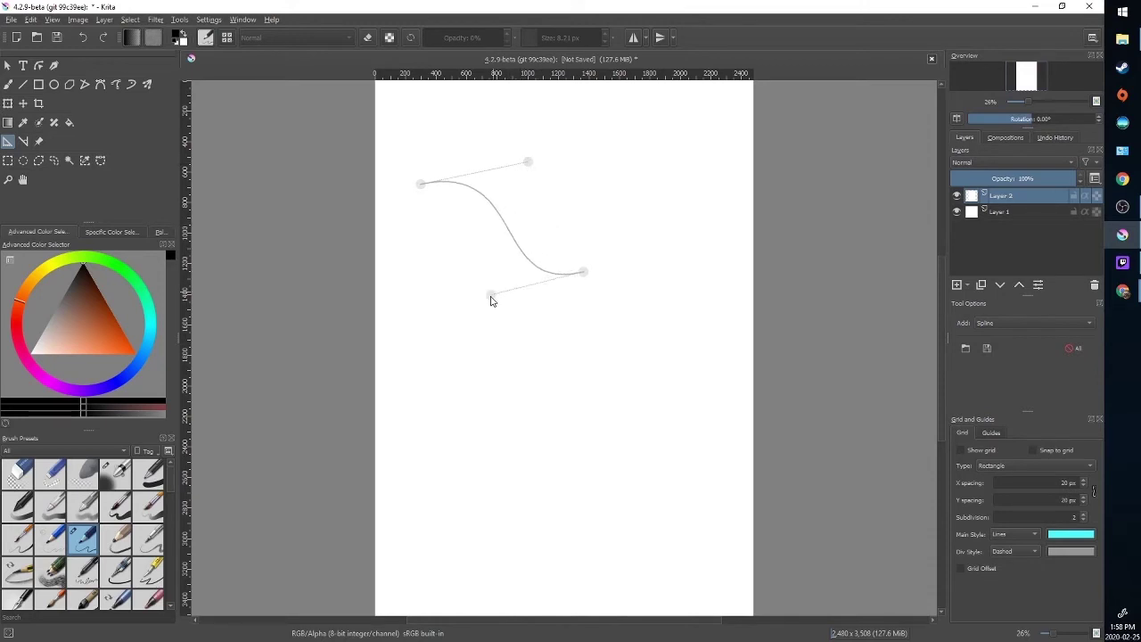
left_click(463, 321)
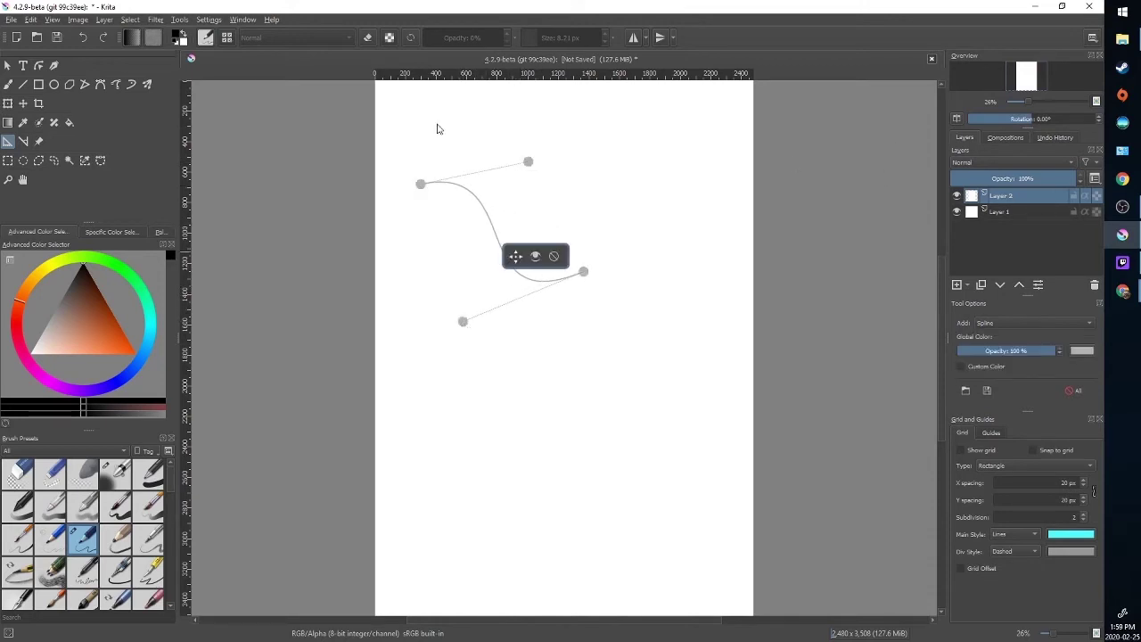
- Trace the spline's S-curve with the brush and clear away both the assistant and the stroke
left_click(8, 84)
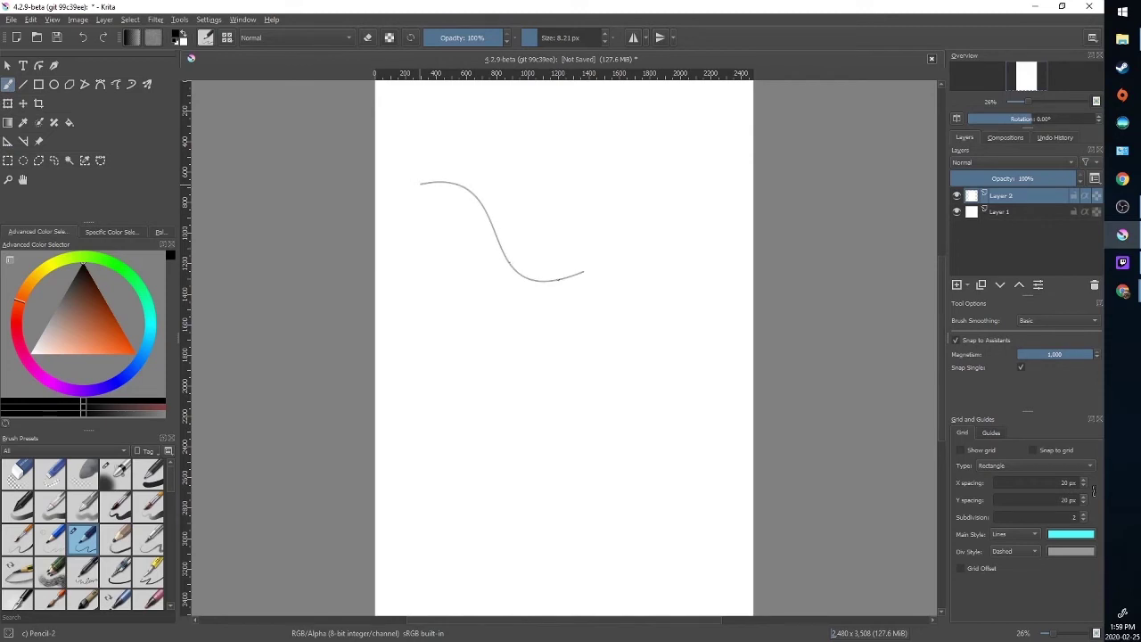
left_click(9, 141)
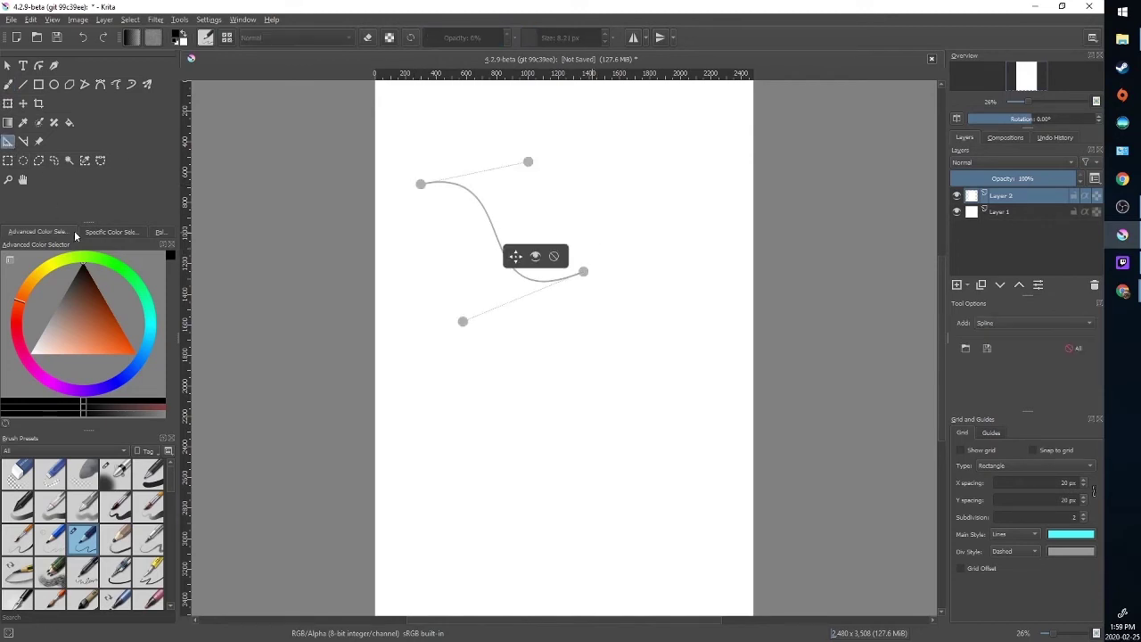
left_click(555, 258)
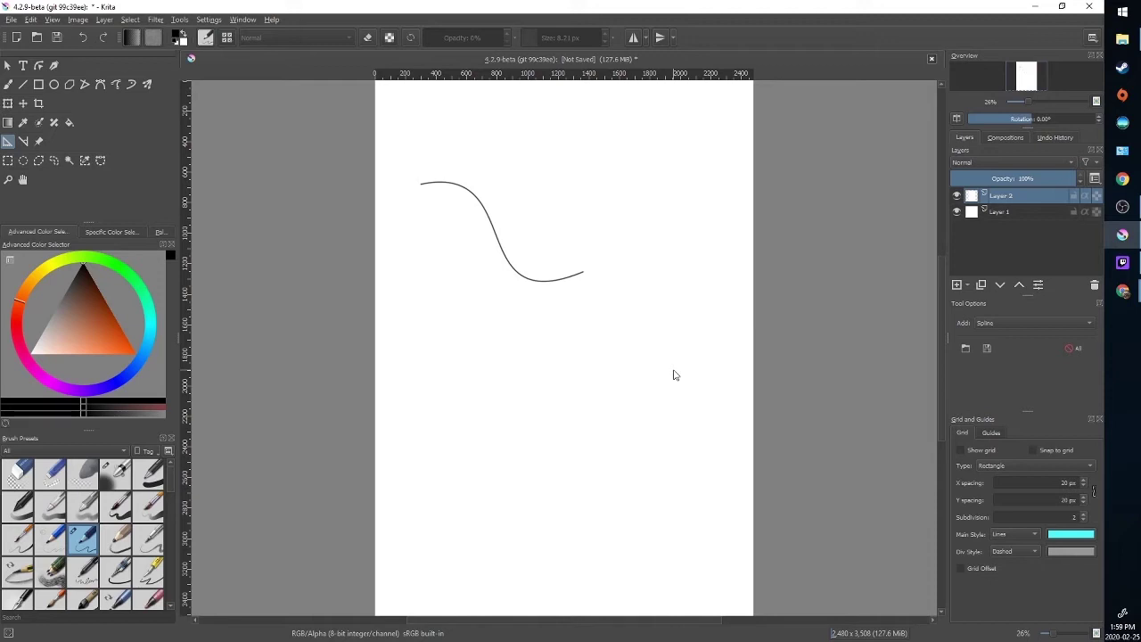
key("ctrl+z")
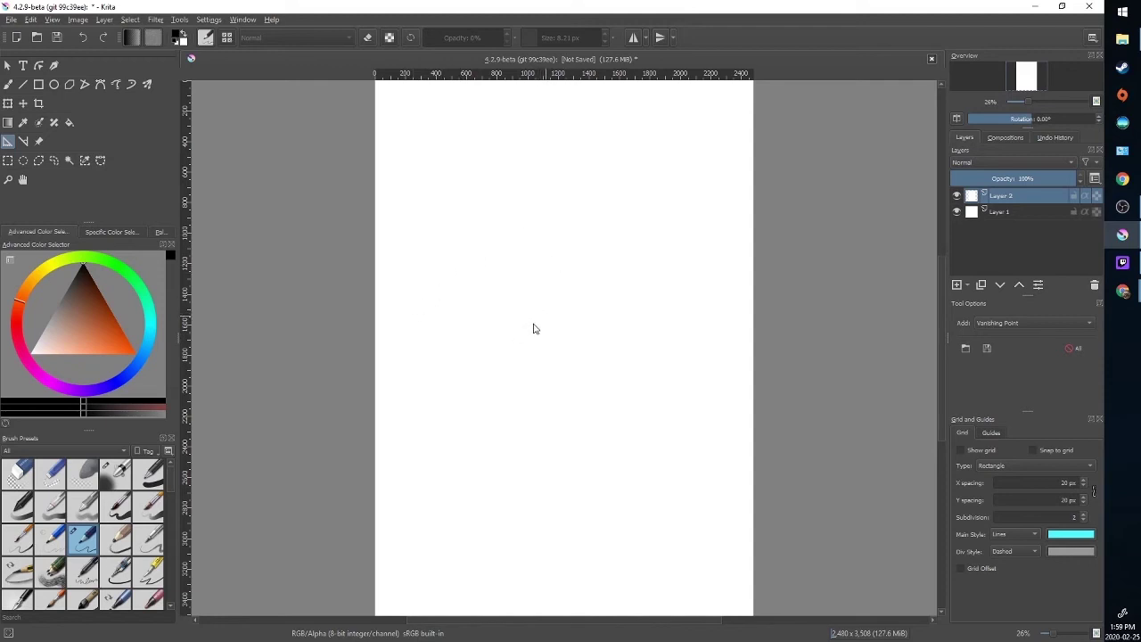
- Add a Vanishing Point assistant on the canvas and reposition its centre near the left canvas edge, with its side handles spread out horizontally
left_click(391, 349)
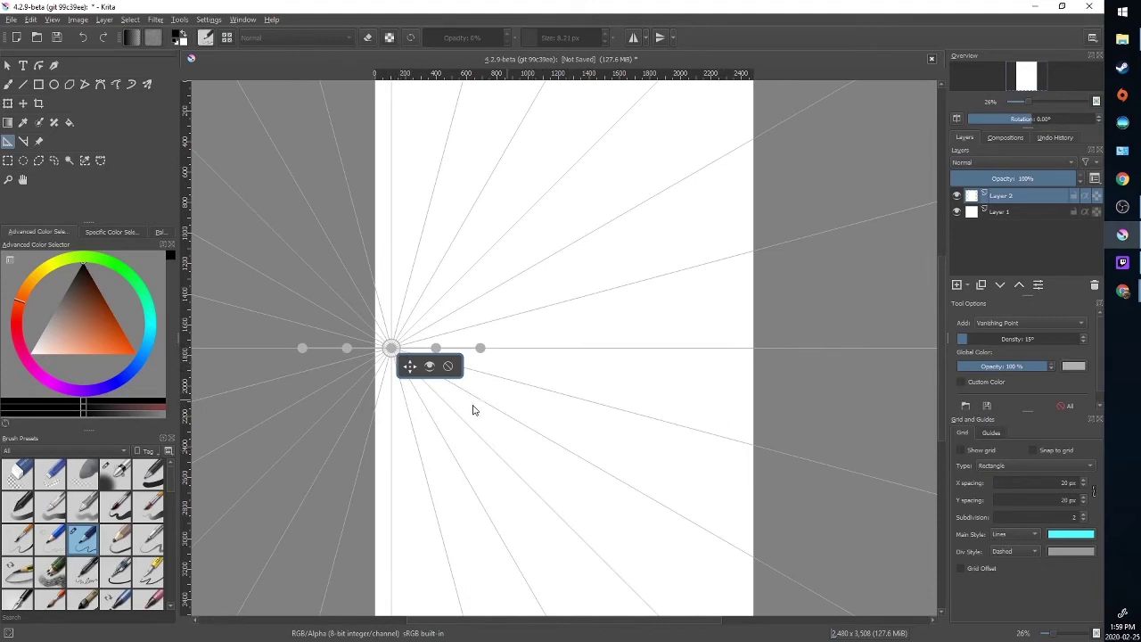
mouse_move(395, 350)
left_mouse_down()
mouse_move(533, 349)
mouse_move(382, 347)
left_mouse_up()
left_click_drag(485, 352, 527, 350)
left_click_drag(596, 350, 727, 355)
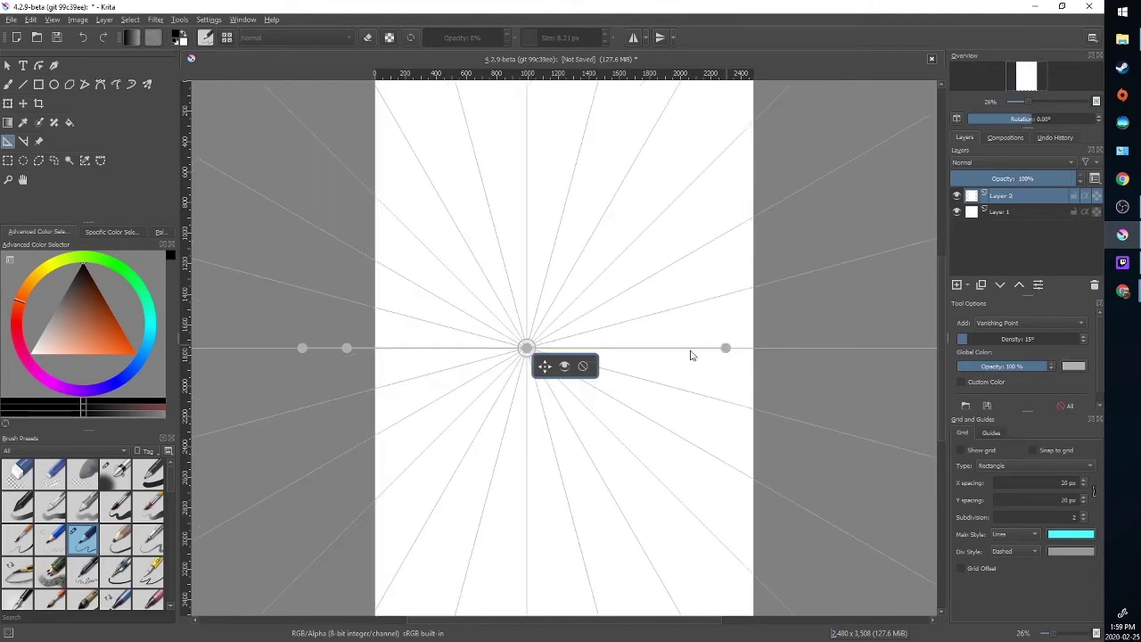
left_click_drag(527, 348, 431, 345)
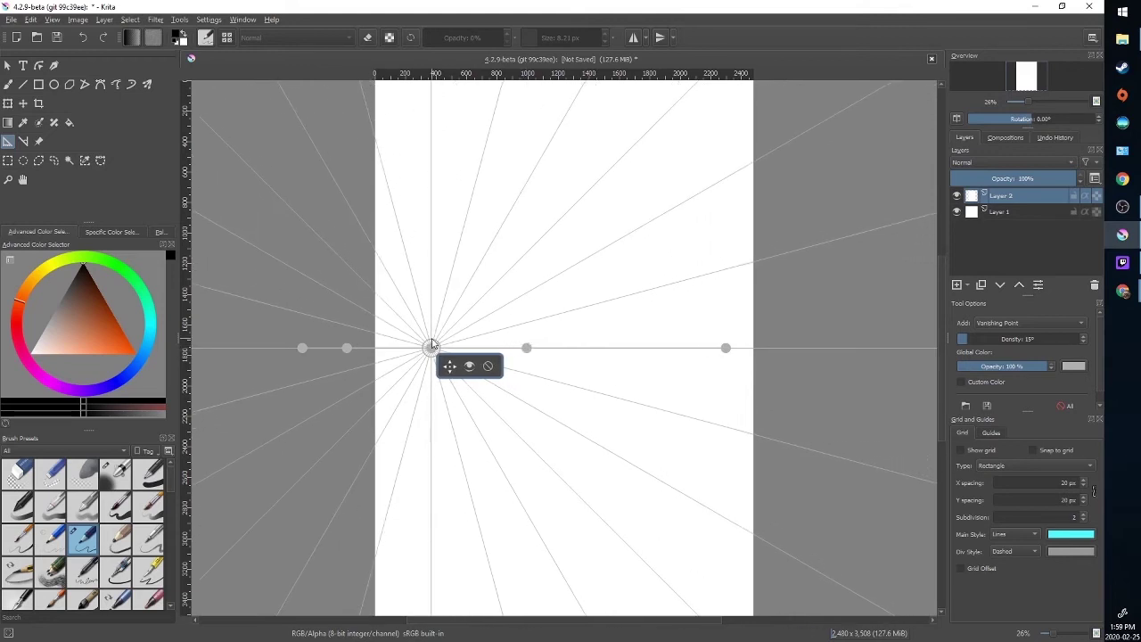
- Draw several brush lines right of the vanishing point, above and below its horizon, snapped to its radiating guides
left_click(8, 85)
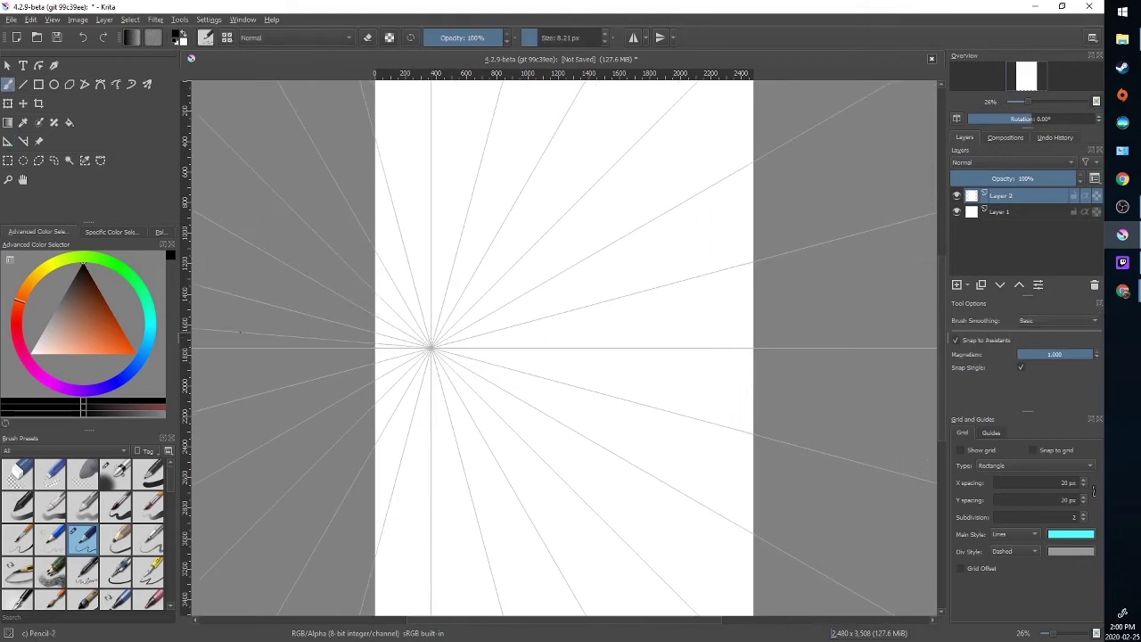
left_click_drag(717, 133, 556, 253)
left_click_drag(729, 221, 538, 300)
left_click_drag(720, 304, 552, 329)
mouse_move(725, 396)
left_mouse_down()
mouse_move(569, 370)
mouse_move(713, 467)
left_mouse_up()
left_click_drag(560, 449, 663, 531)
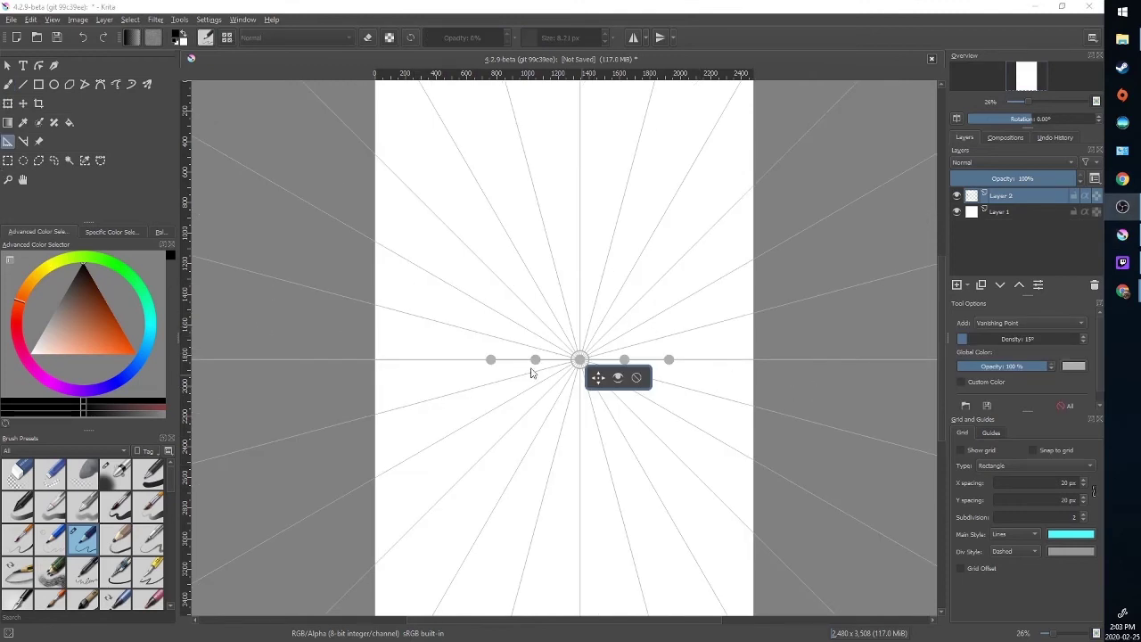
- Lower the assistants' global opacity to 34% and add a horizontal and a vertical Parallel Ruler assistant around the vanishing point's left side
left_click_drag(1042, 369, 982, 371)
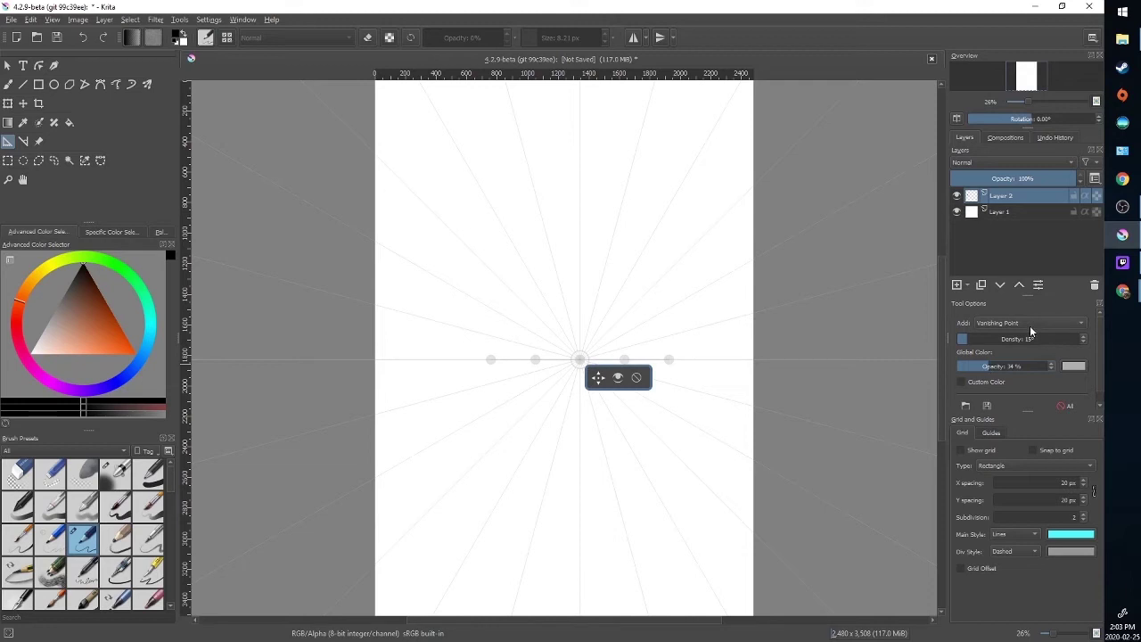
left_click(1058, 325)
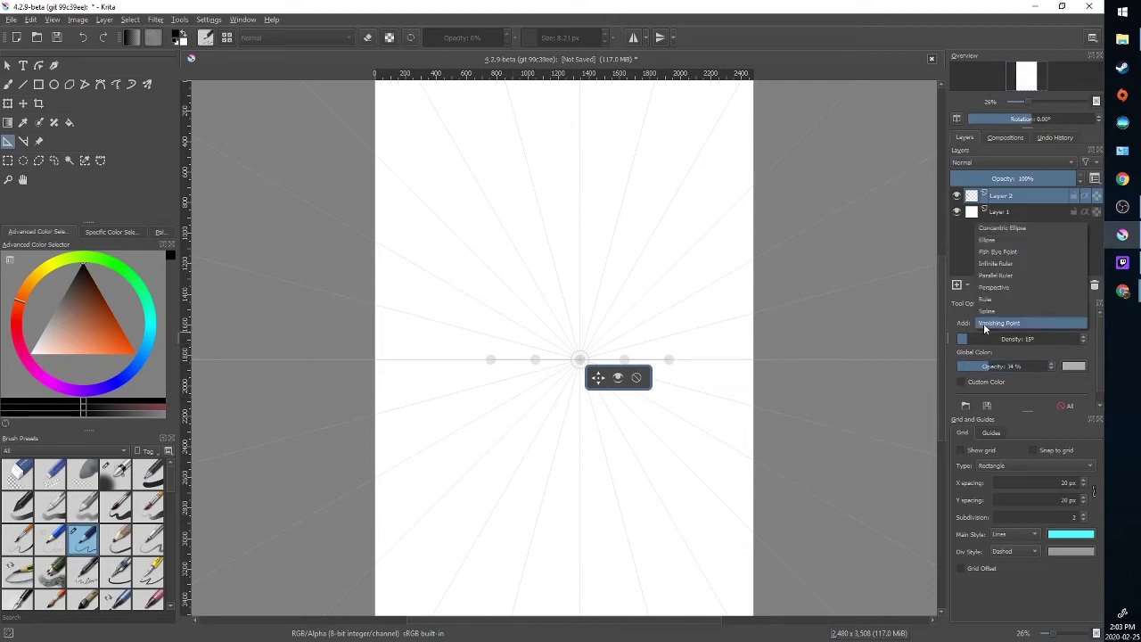
left_click(1009, 279)
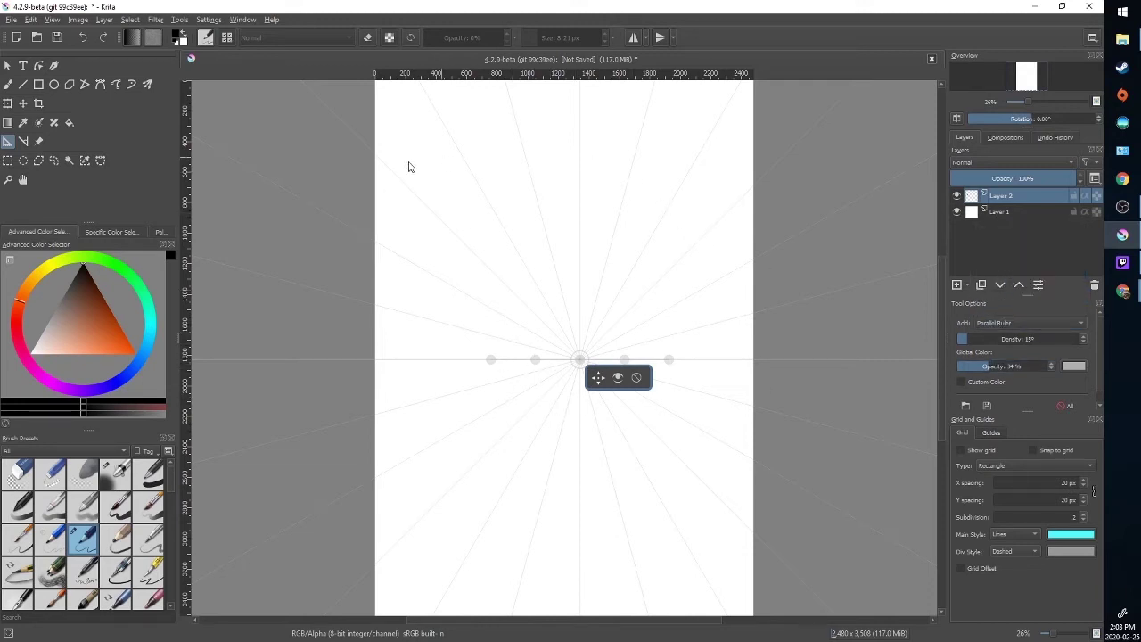
left_click(741, 190)
left_click(435, 132)
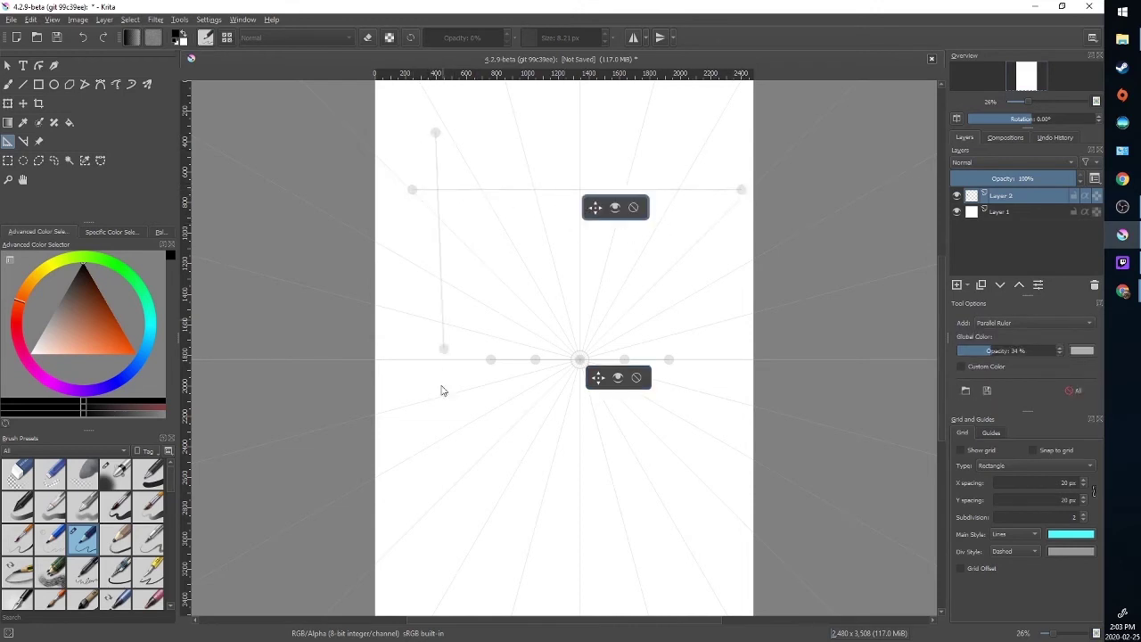
left_click(436, 483)
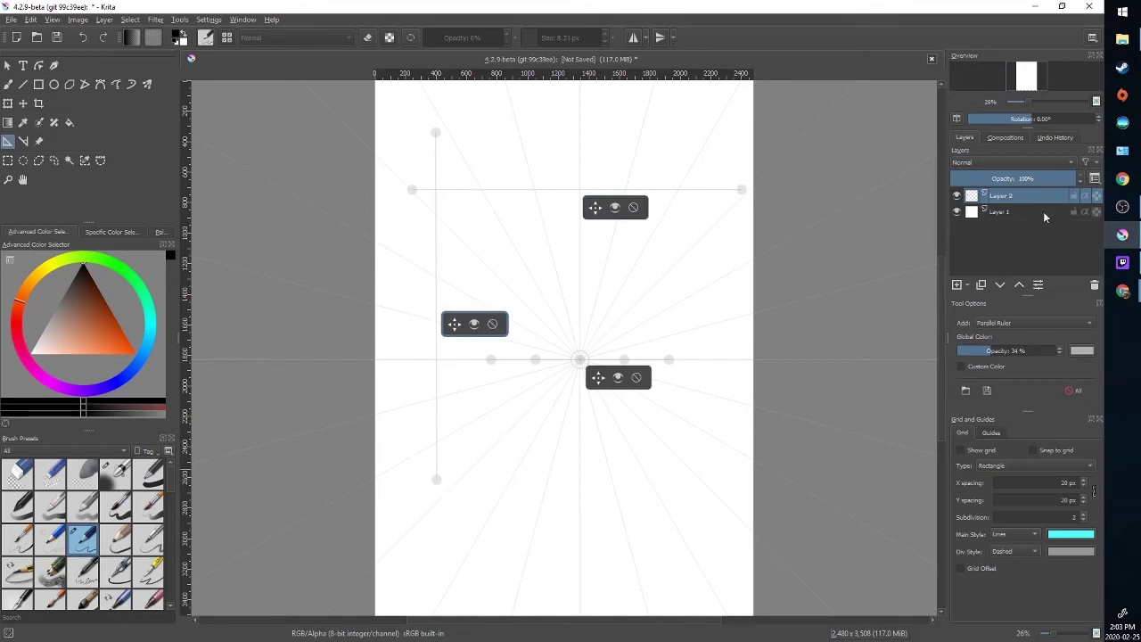
- Draw a large brush rectangle snapped to the parallel rulers, enclosing the vanishing point near its right side
left_click(14, 86)
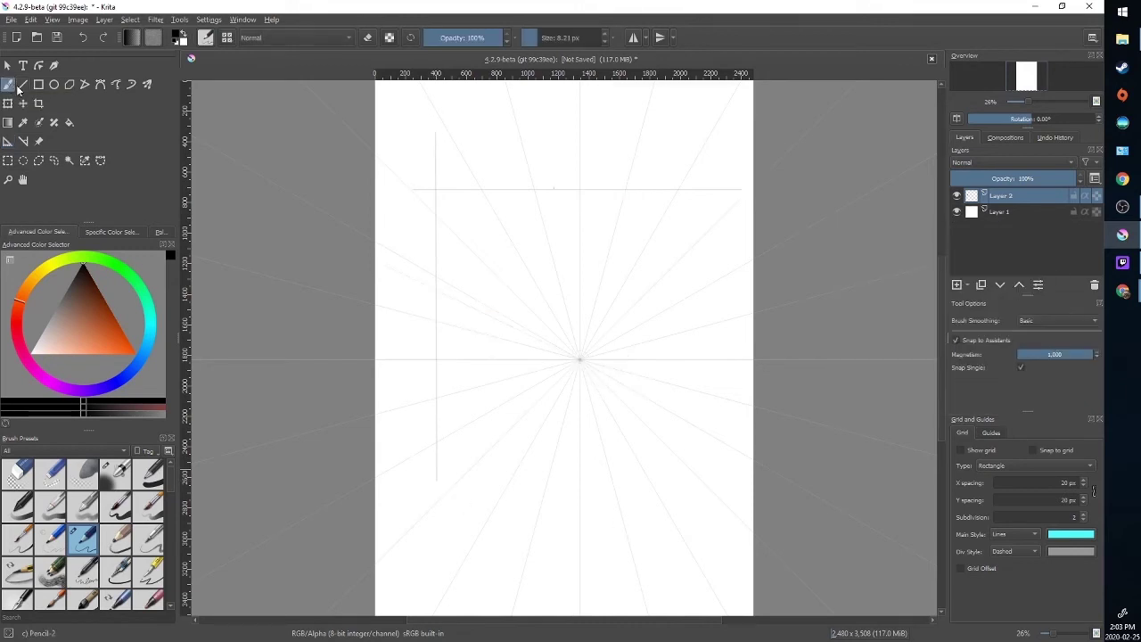
mouse_move(444, 438)
left_mouse_down()
mouse_move(444, 287)
mouse_move(459, 263)
mouse_move(444, 288)
mouse_move(605, 285)
mouse_move(606, 425)
left_mouse_up()
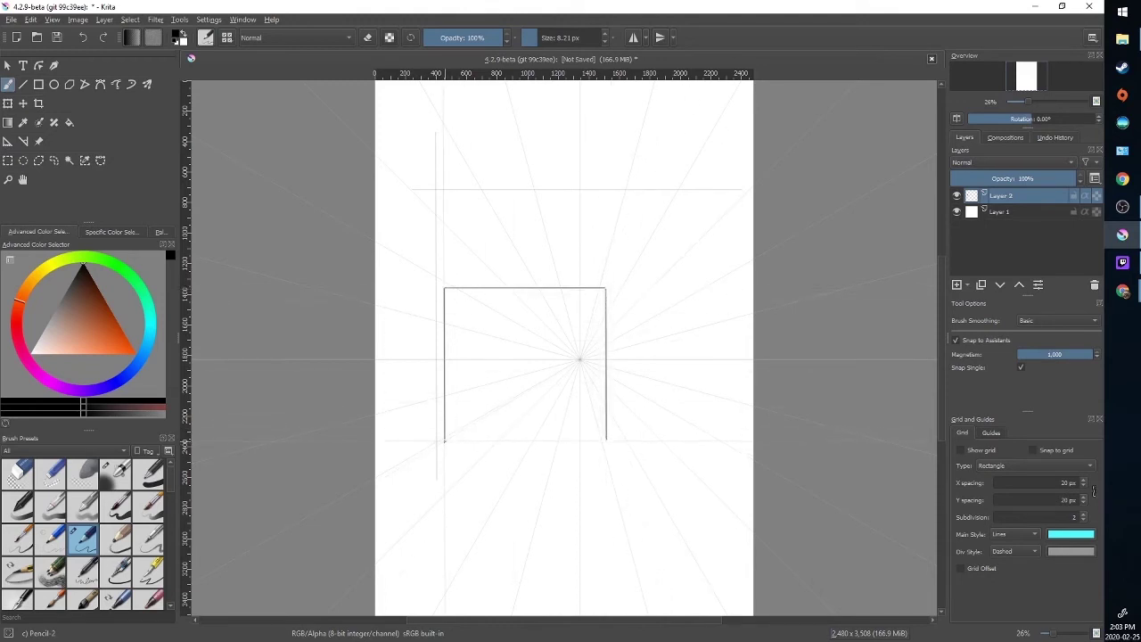
left_click_drag(444, 437, 602, 431)
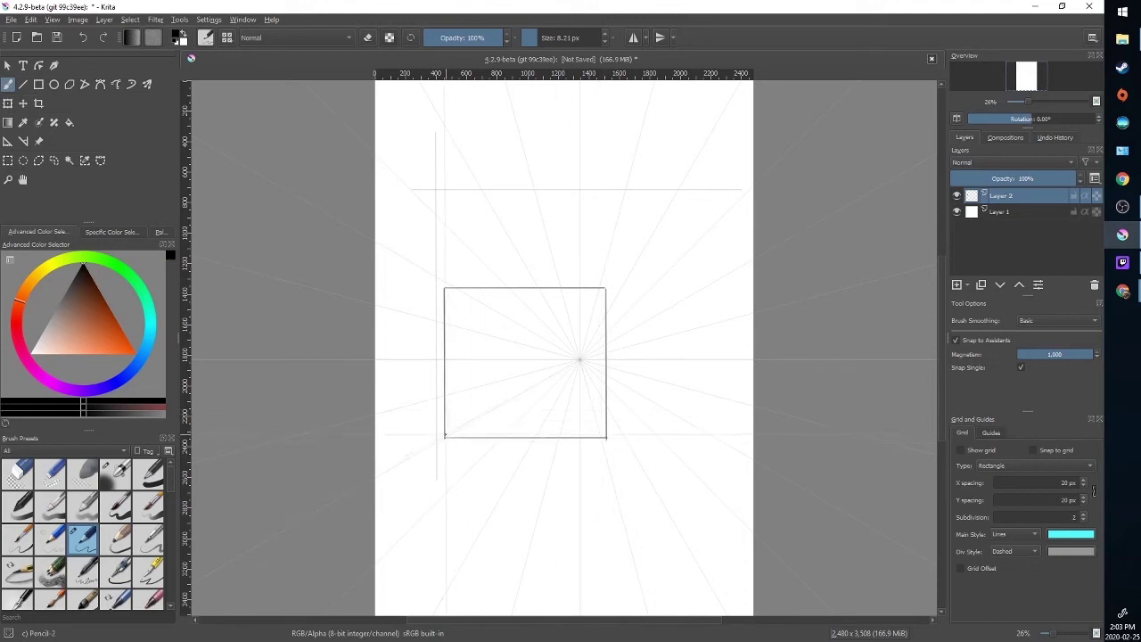
- Draw the rectangle's left corner edges and upper-right corner edge receding to the vanishing point, plus the left and top edges of the back wall
left_click_drag(444, 436, 505, 402)
mouse_move(450, 432)
left_mouse_down()
mouse_move(529, 387)
mouse_move(529, 360)
left_mouse_up()
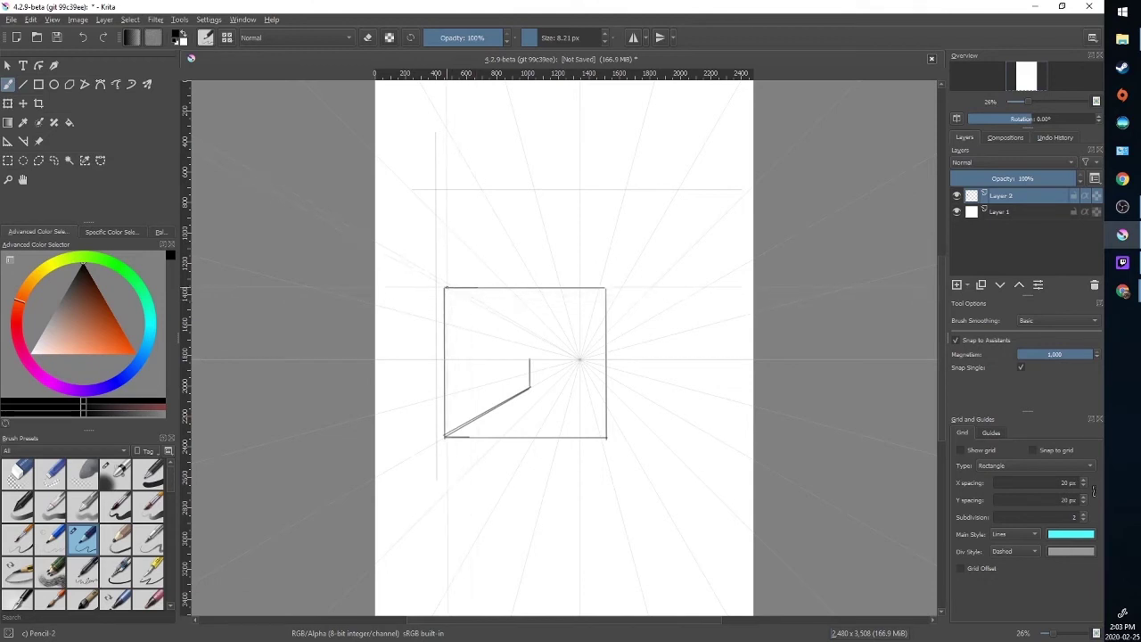
left_click_drag(445, 288, 521, 328)
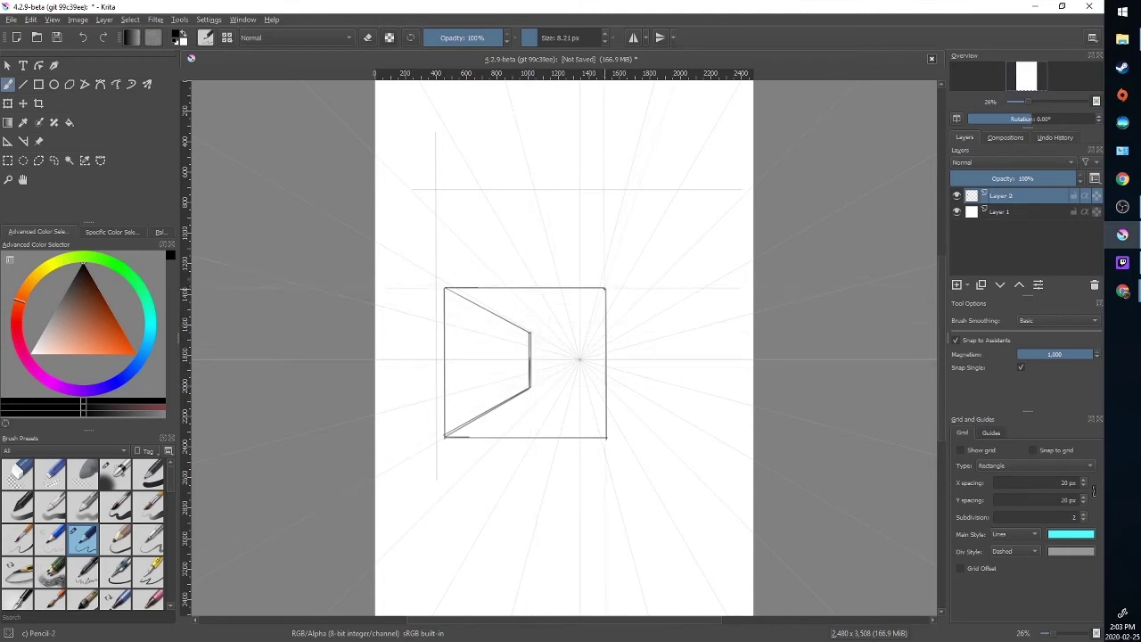
mouse_move(603, 299)
left_mouse_down()
mouse_move(589, 336)
mouse_move(552, 333)
mouse_move(588, 334)
left_mouse_up()
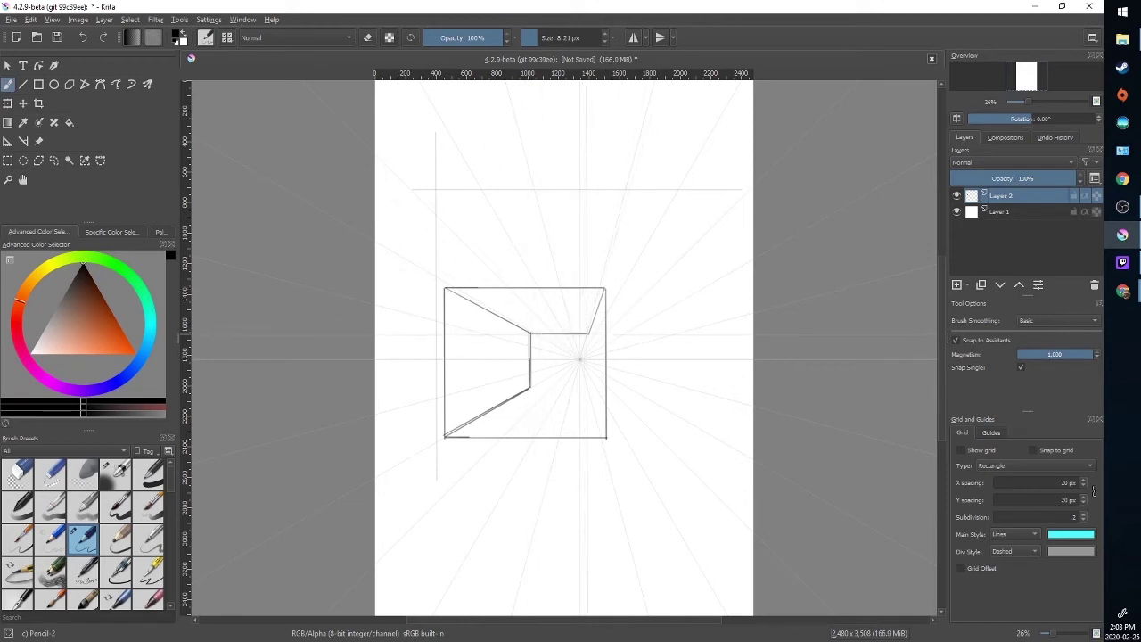
- Complete the back wall's bottom and right edges and connect its lower-right corner to the front rectangle, undoing the misplaced stroke
left_click_drag(531, 386, 583, 386)
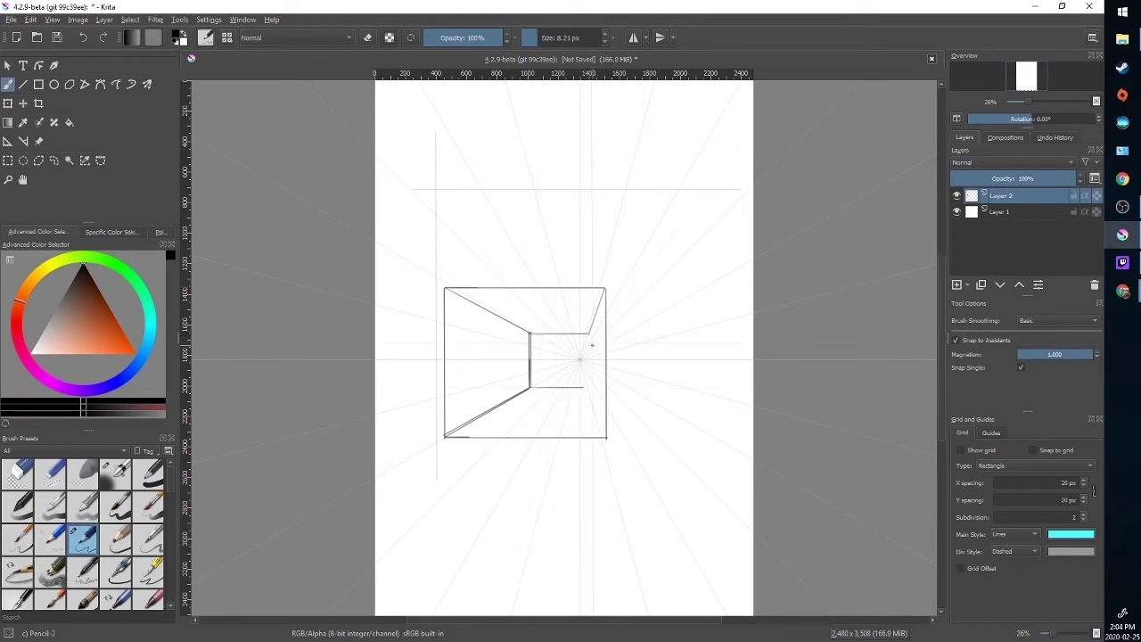
left_click_drag(588, 334, 588, 387)
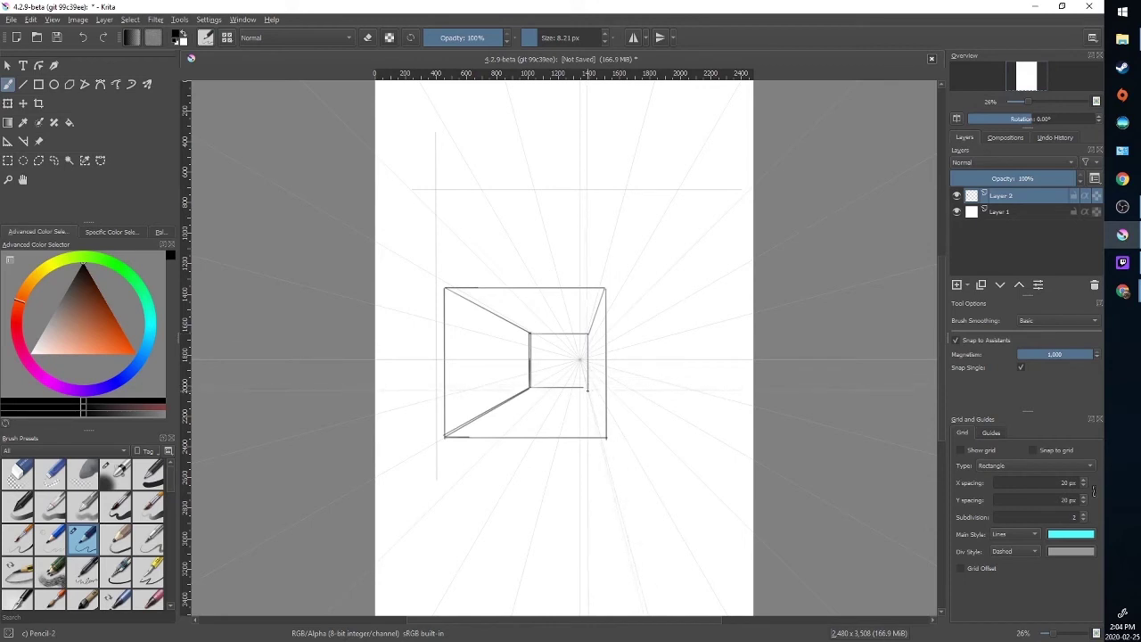
mouse_move(606, 437)
left_mouse_down()
mouse_move(605, 410)
mouse_move(595, 417)
mouse_move(603, 433)
left_mouse_up()
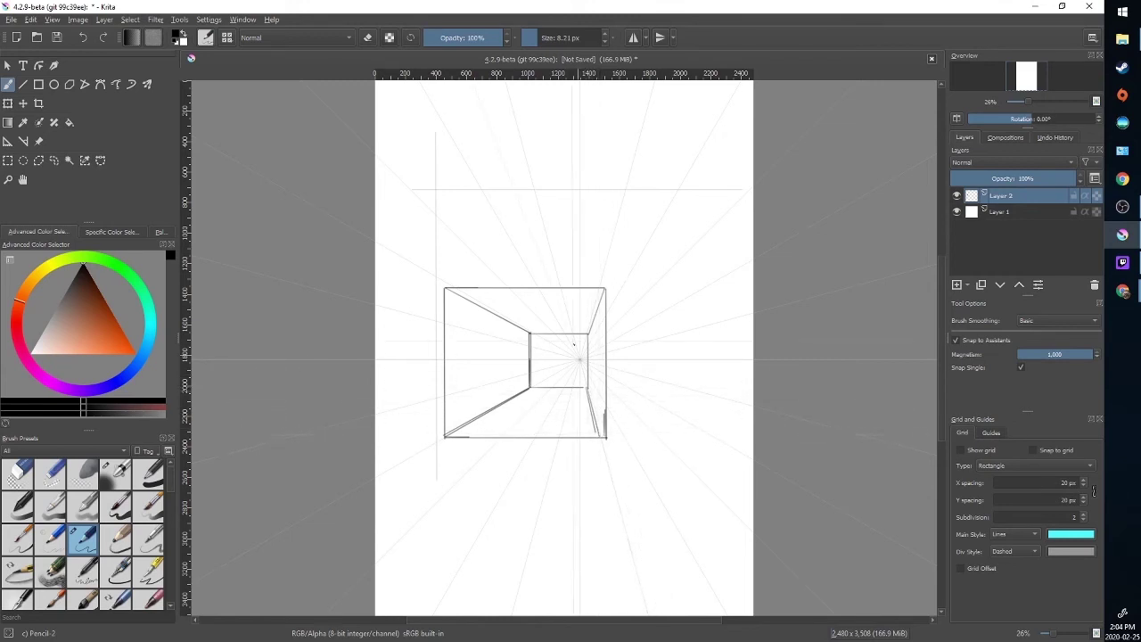
key("ctrl+z")
mouse_move(587, 388)
left_mouse_down()
mouse_move(607, 437)
mouse_move(605, 289)
left_mouse_up()
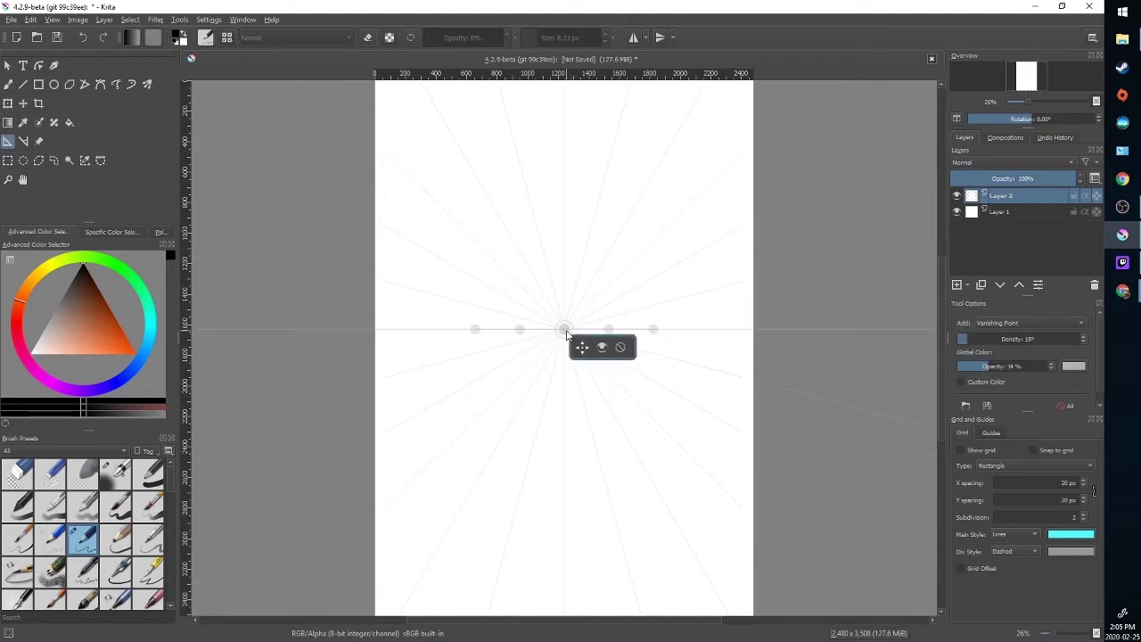
- Move the vanishing point beyond the canvas's right edge and place a second one beyond the left edge on the same horizon
left_click_drag(567, 333, 890, 330)
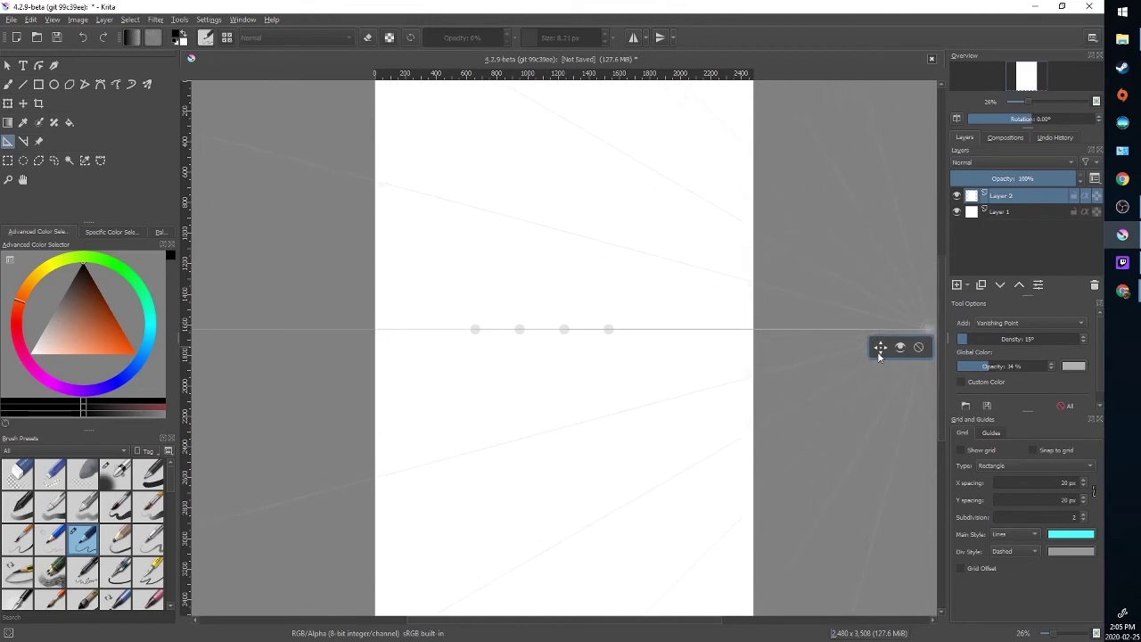
left_click(548, 331)
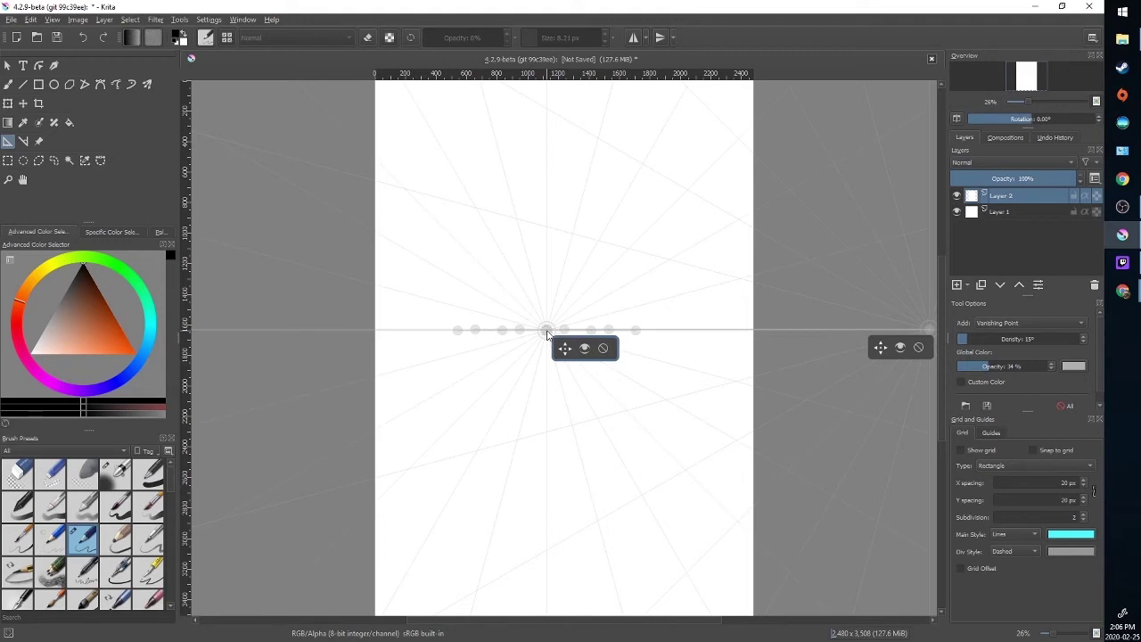
left_click_drag(564, 348, 280, 357)
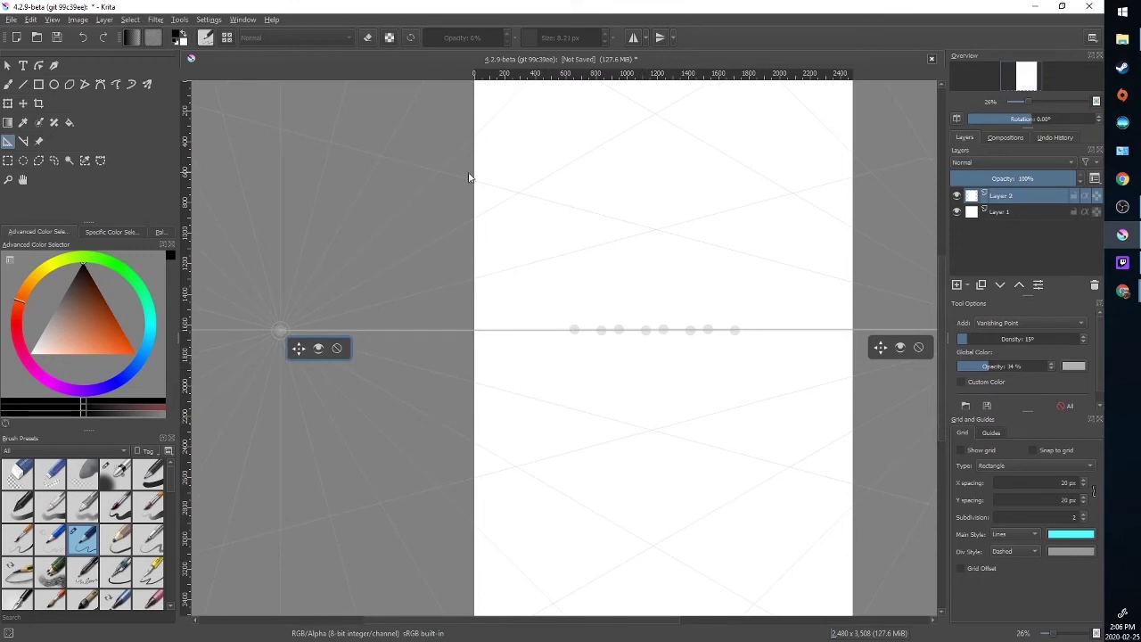
- Add a horizontal Parallel Ruler across the upper canvas and a vertical one along the canvas's left side
left_click(1060, 323)
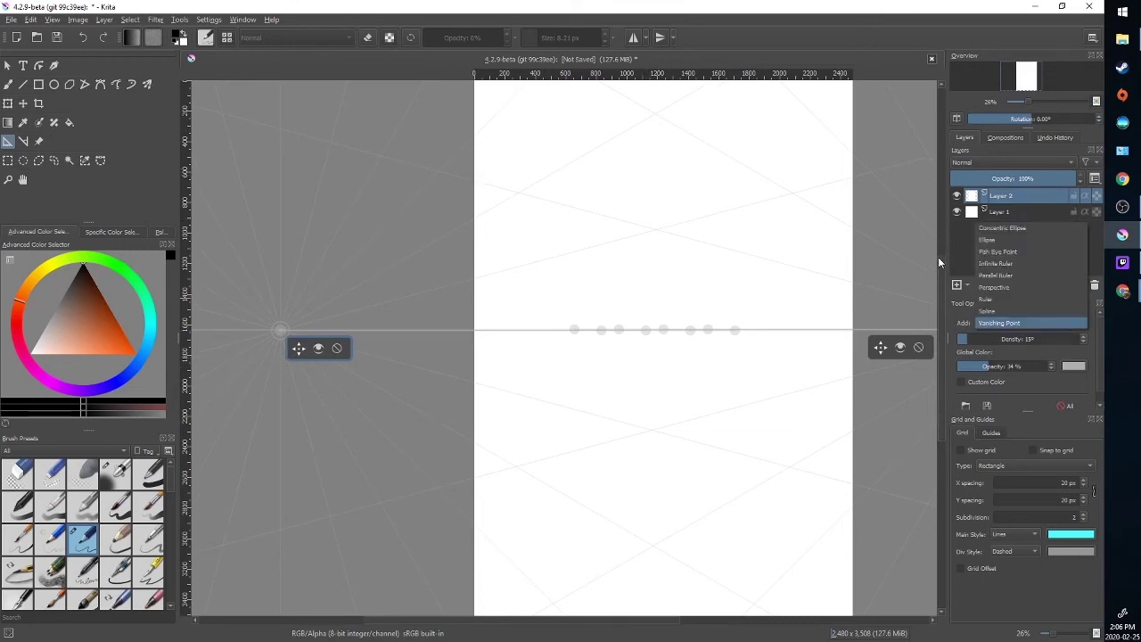
left_click(999, 274)
left_click(490, 180)
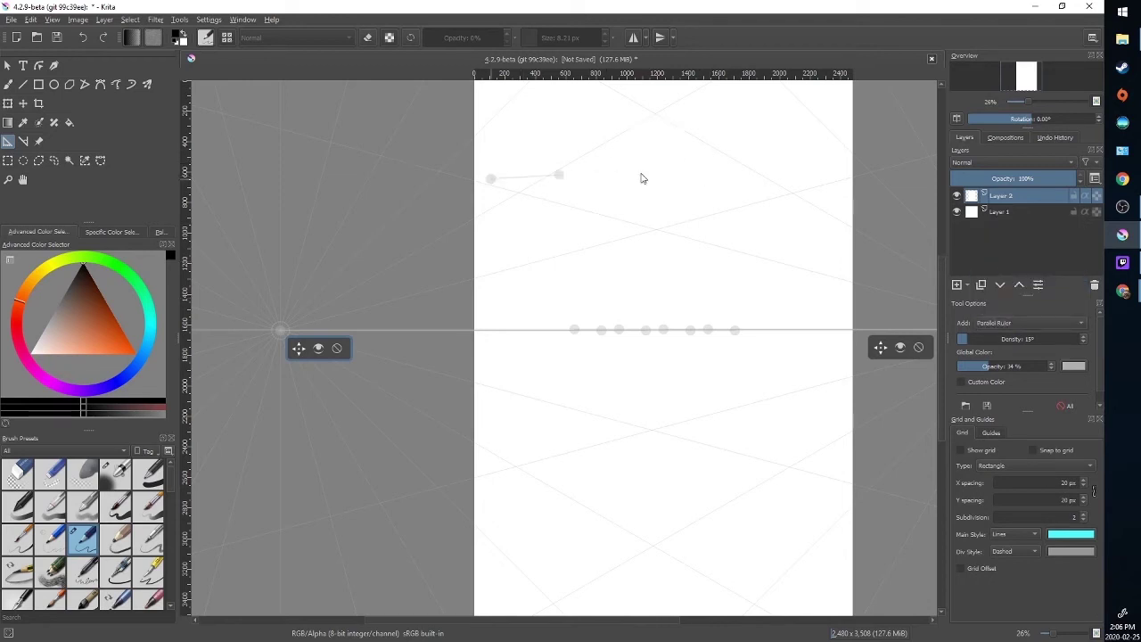
left_click(838, 181)
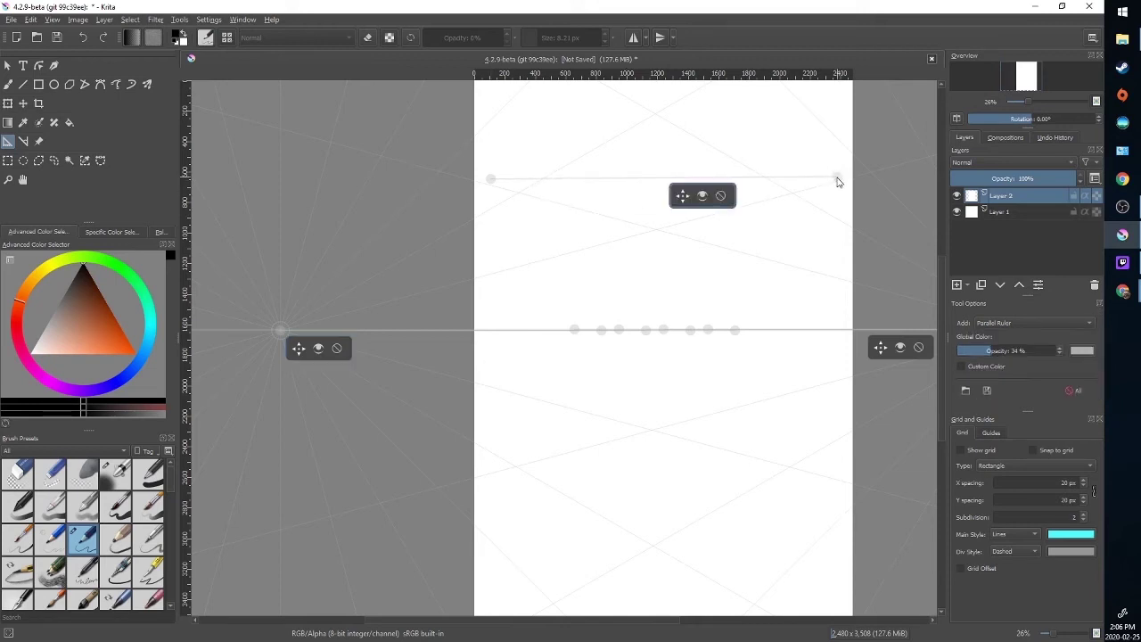
left_click(506, 465)
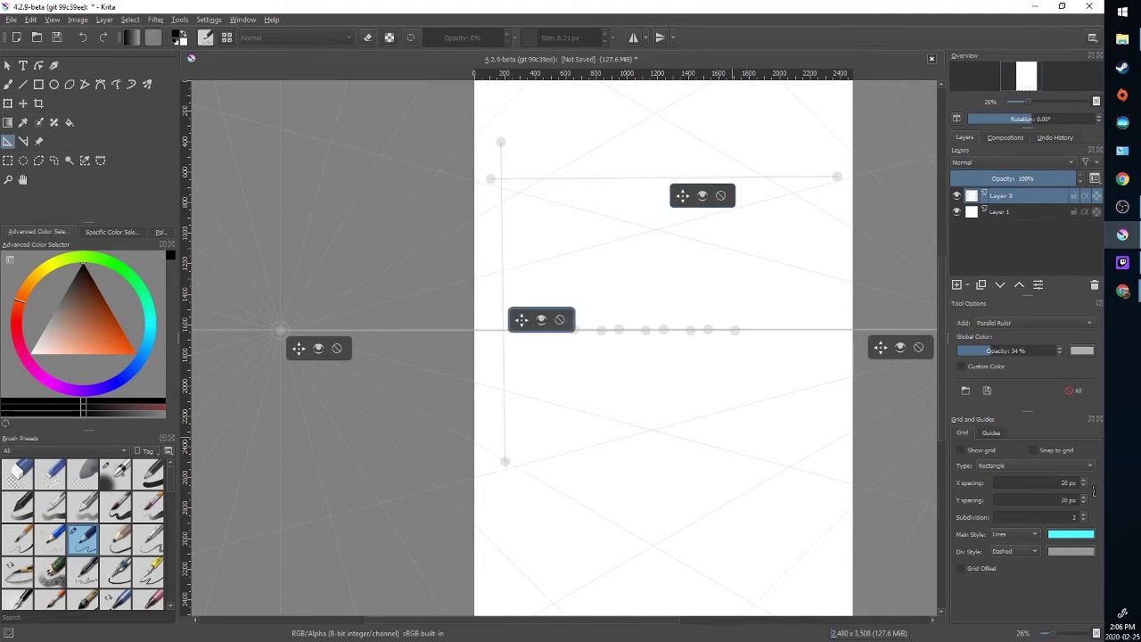
- Draw the box's back-left face with the brush: a vertical left edge, two edges receding to the right vanishing point, and a shorter far vertical
left_click(8, 84)
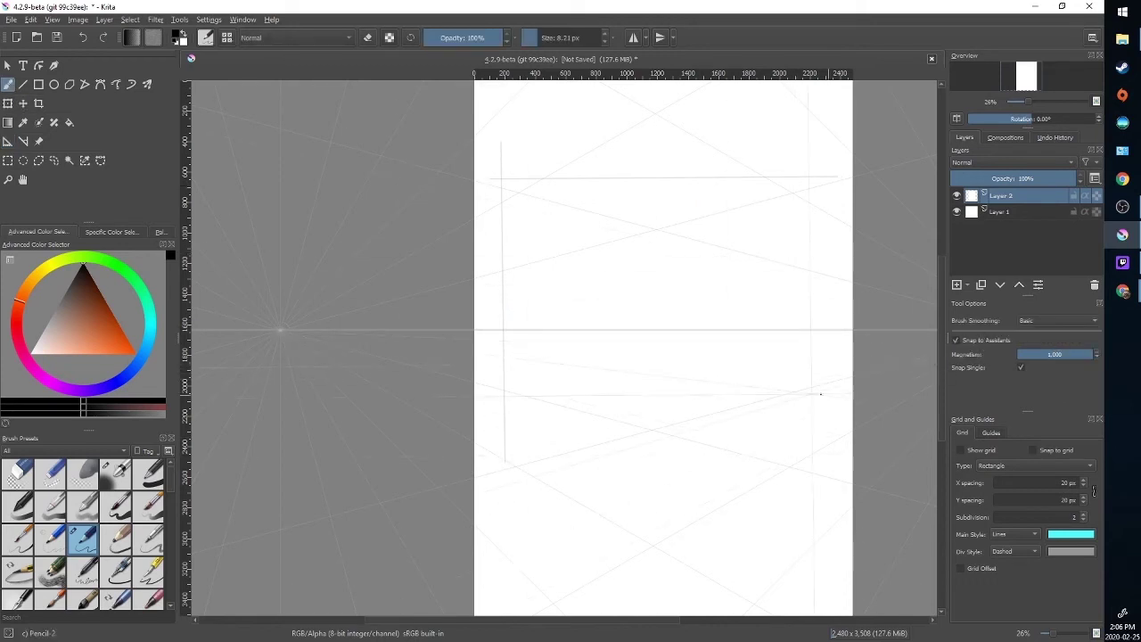
left_click_drag(532, 306, 533, 385)
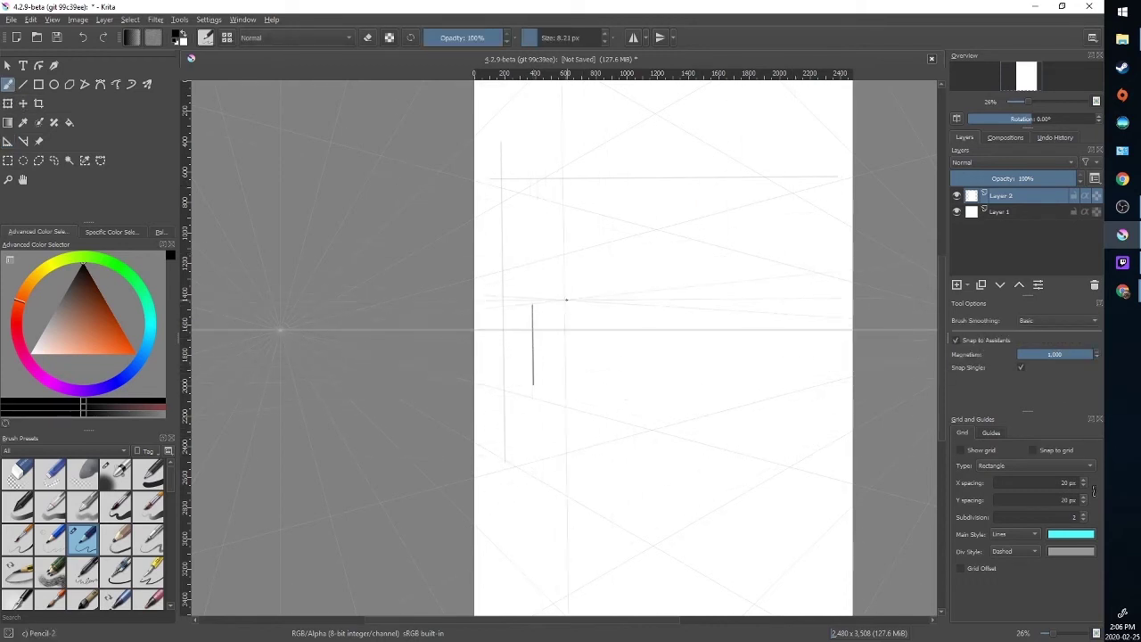
left_click_drag(533, 305, 707, 313)
left_click_drag(533, 383, 709, 365)
left_click_drag(710, 313, 710, 365)
- Draw the box's front-left face from the left vertical edge, with upper and lower edges widening to a taller near vertical edge
left_click_drag(533, 304, 649, 294)
left_click_drag(534, 384, 646, 409)
mouse_move(650, 292)
left_mouse_down()
mouse_move(648, 406)
mouse_move(778, 407)
left_mouse_up()
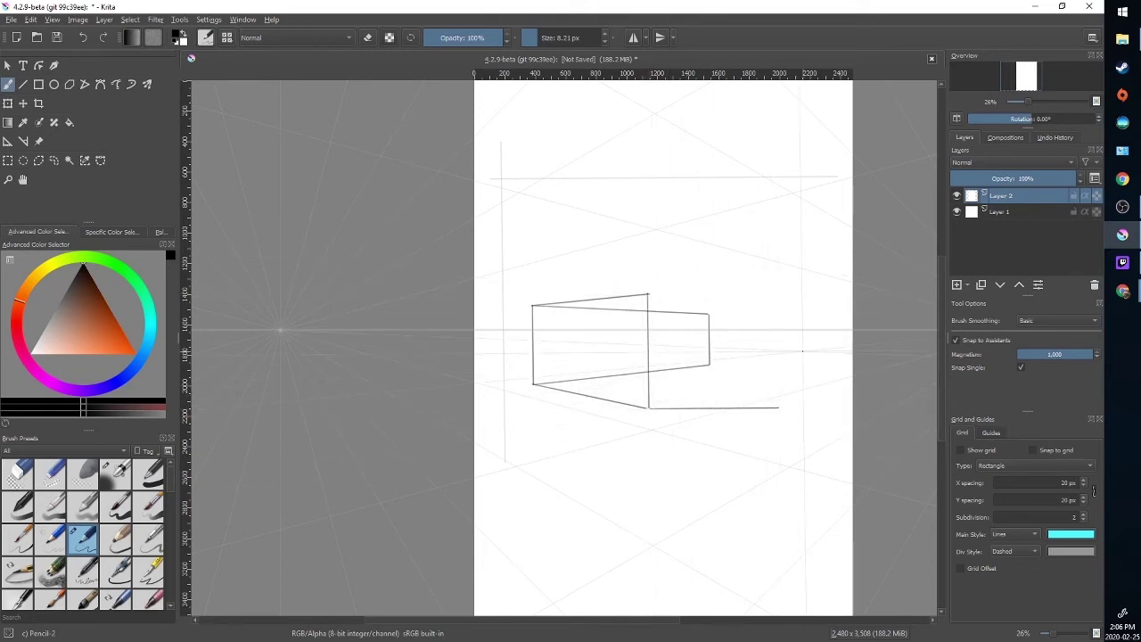
key("ctrl+z")
left_click_drag(649, 408, 779, 408)
key("ctrl+z")
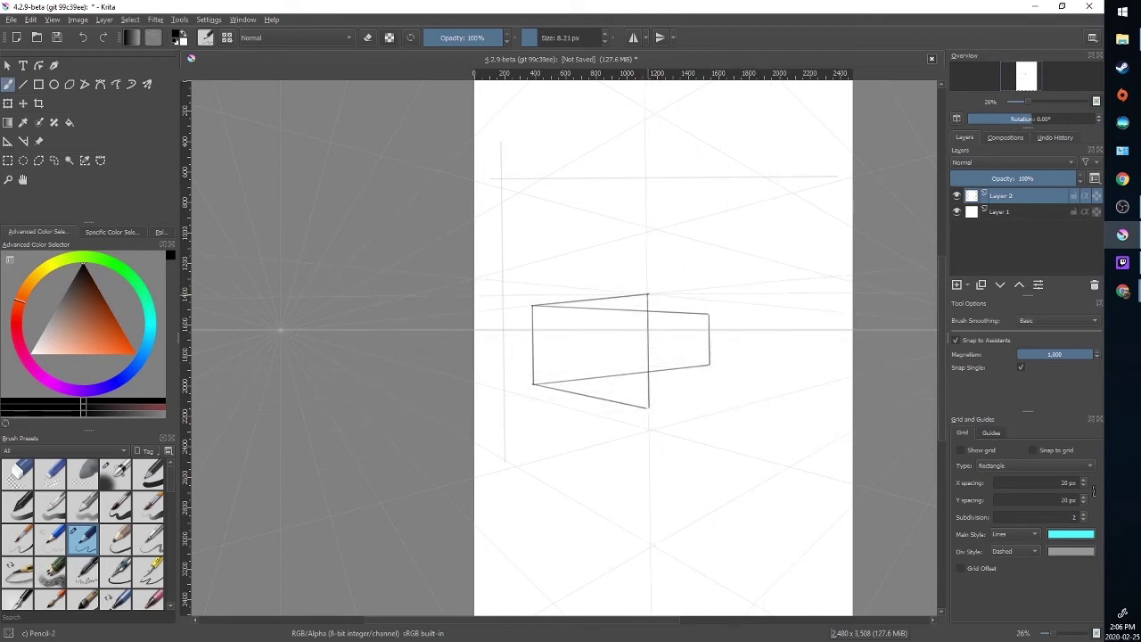
mouse_move(649, 292)
left_mouse_down()
mouse_move(766, 293)
mouse_move(775, 390)
left_mouse_up()
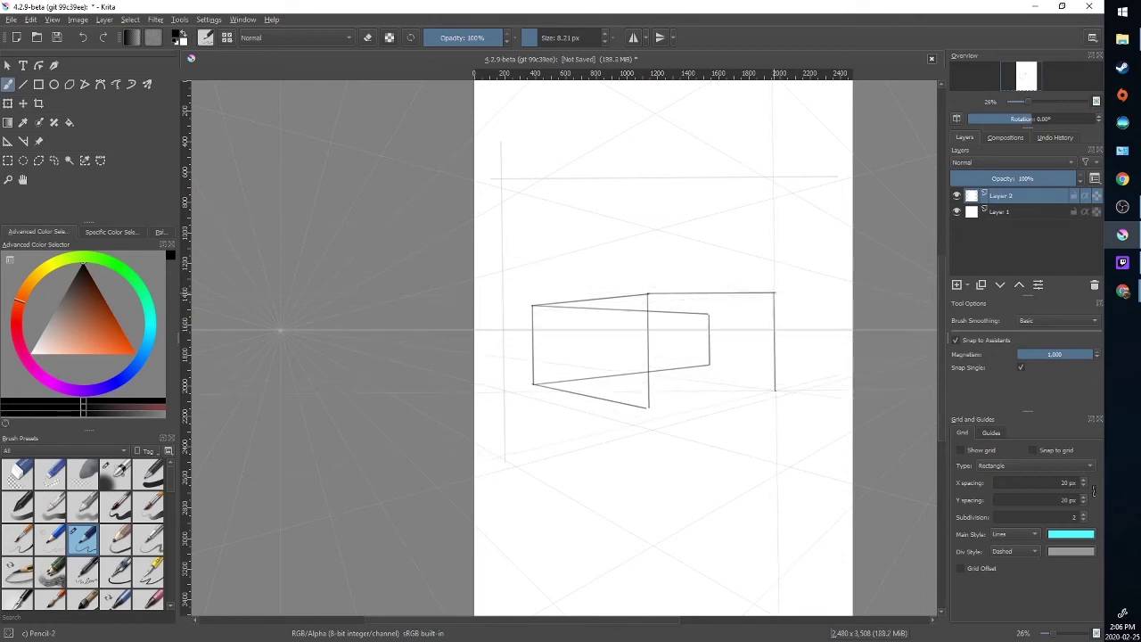
key("ctrl+z")
key("ctrl+z")
- Draw the upper edges of the box's right side from the near and far verticals, and add the right vertical edge
left_click_drag(648, 294, 759, 304)
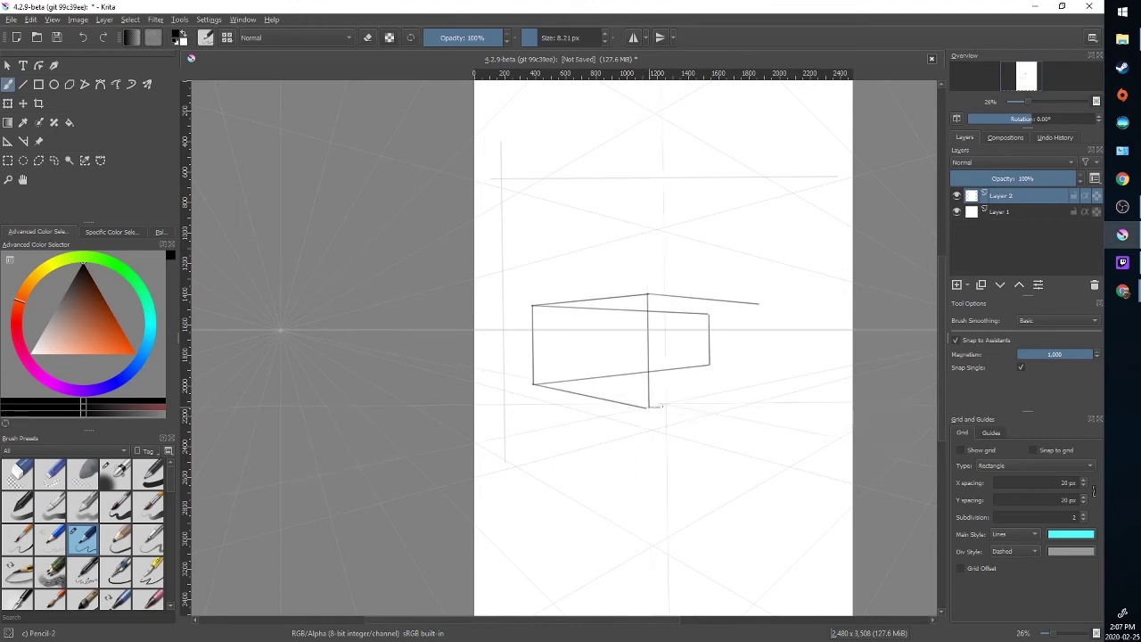
left_click_drag(648, 407, 759, 385)
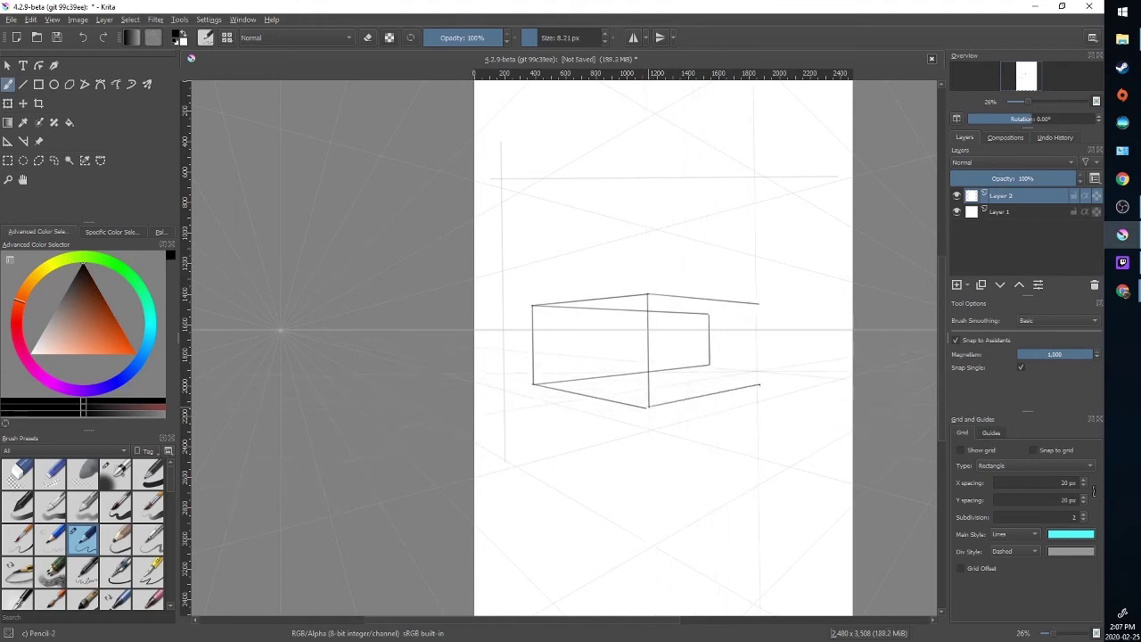
left_click_drag(728, 312, 784, 312)
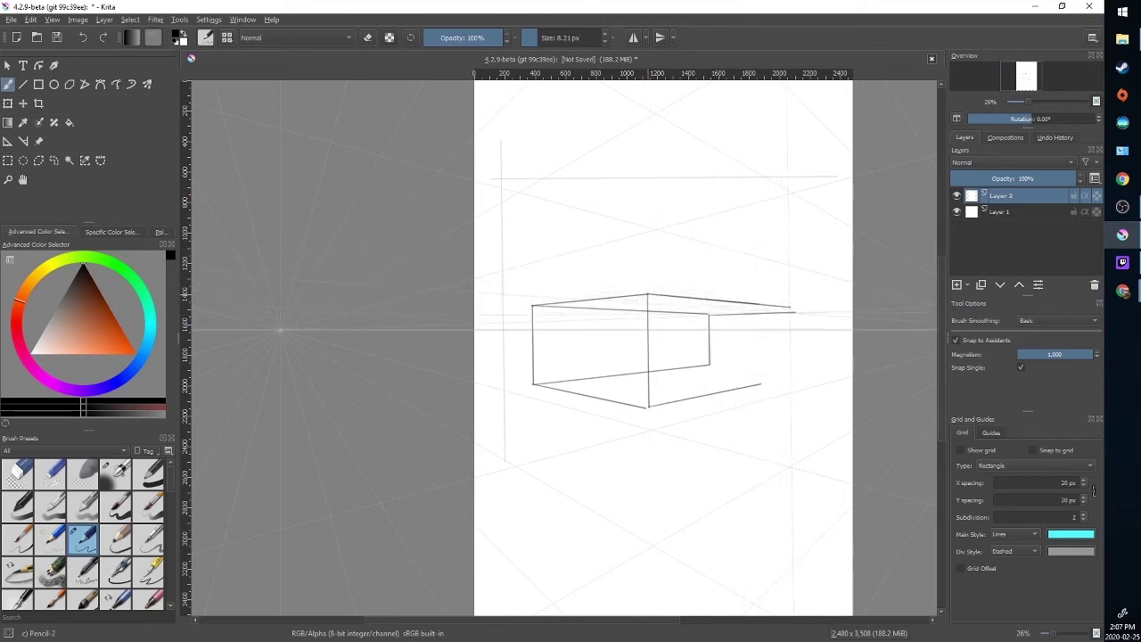
left_click_drag(790, 309, 798, 377)
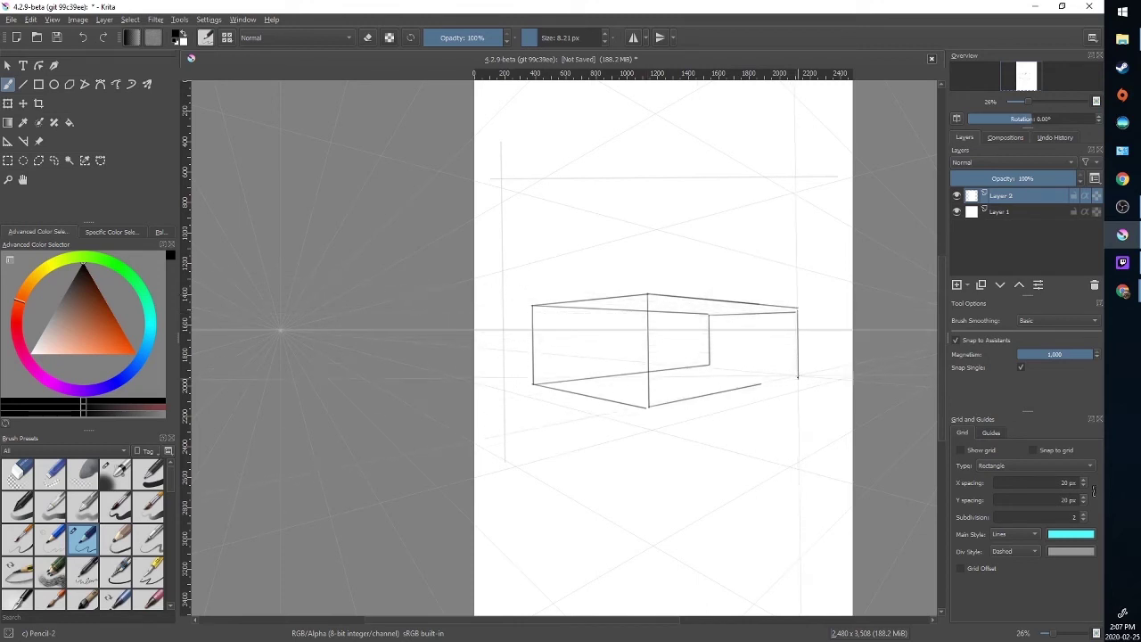
- Close the box's base with lower edges from the near and far verticals to the right vertical, undoing the horizontal mis-snapped stroke
left_click_drag(649, 408, 741, 407)
key("ctrl+z")
left_click_drag(649, 407, 798, 376)
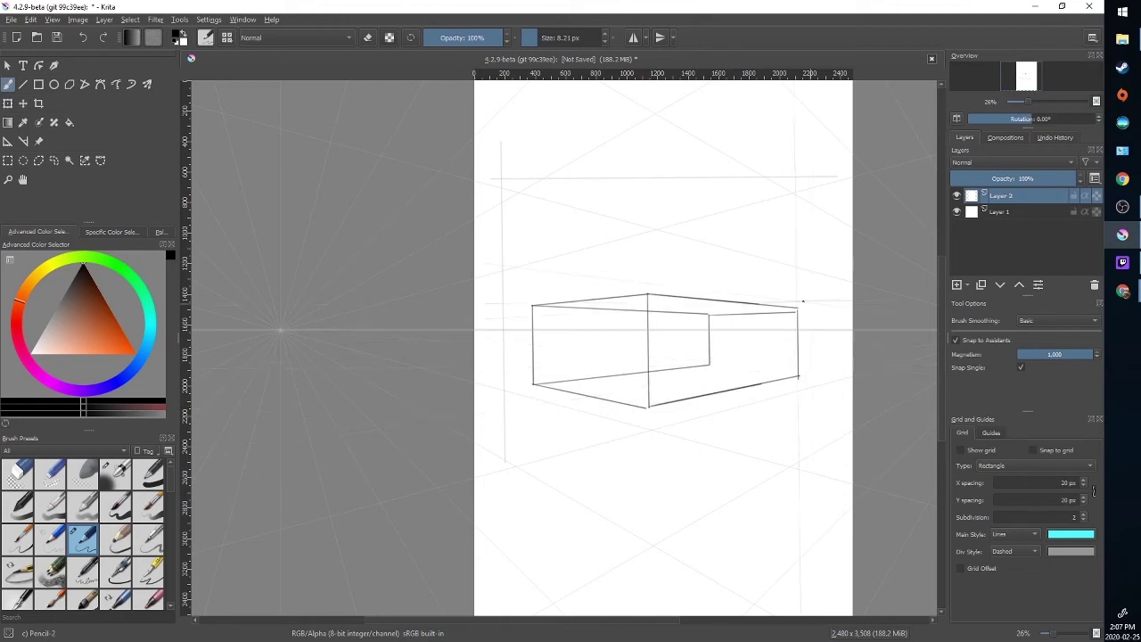
mouse_move(709, 365)
left_mouse_down()
mouse_move(800, 376)
mouse_move(728, 369)
left_mouse_up()
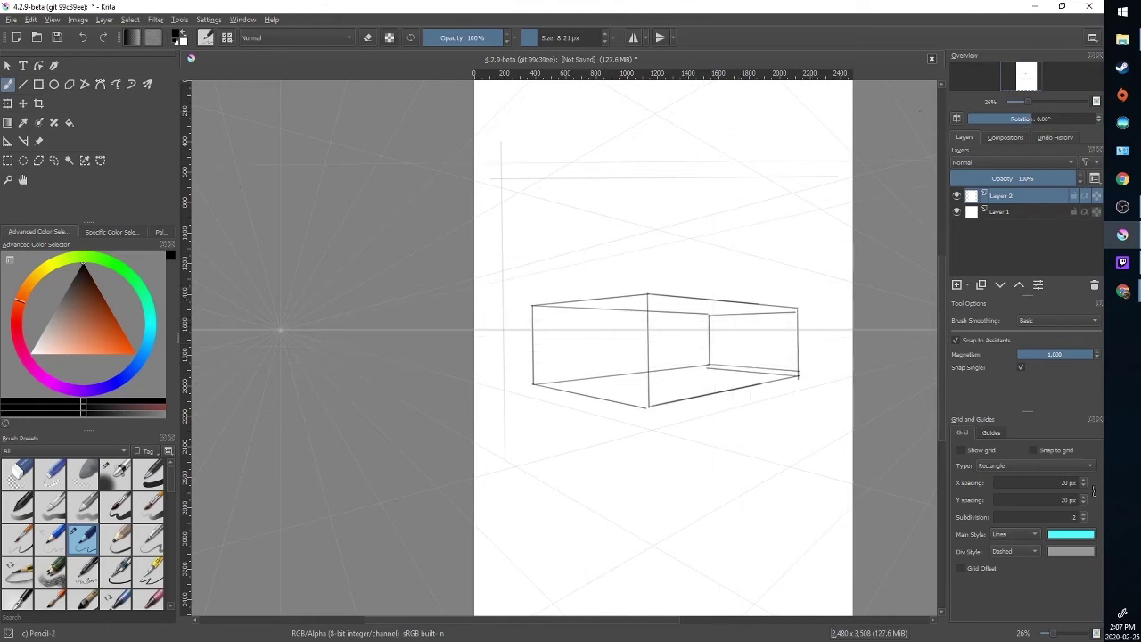
- Clear all box strokes from the layer and return to editing the assistants
key("ctrl+a")
key("Delete")
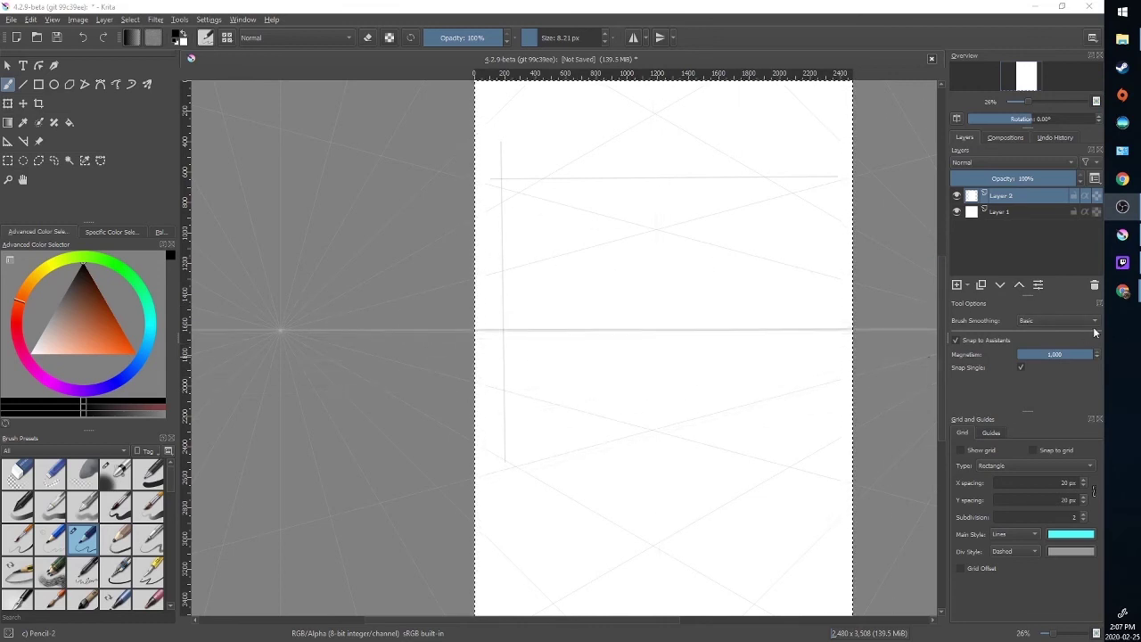
left_click(7, 141)
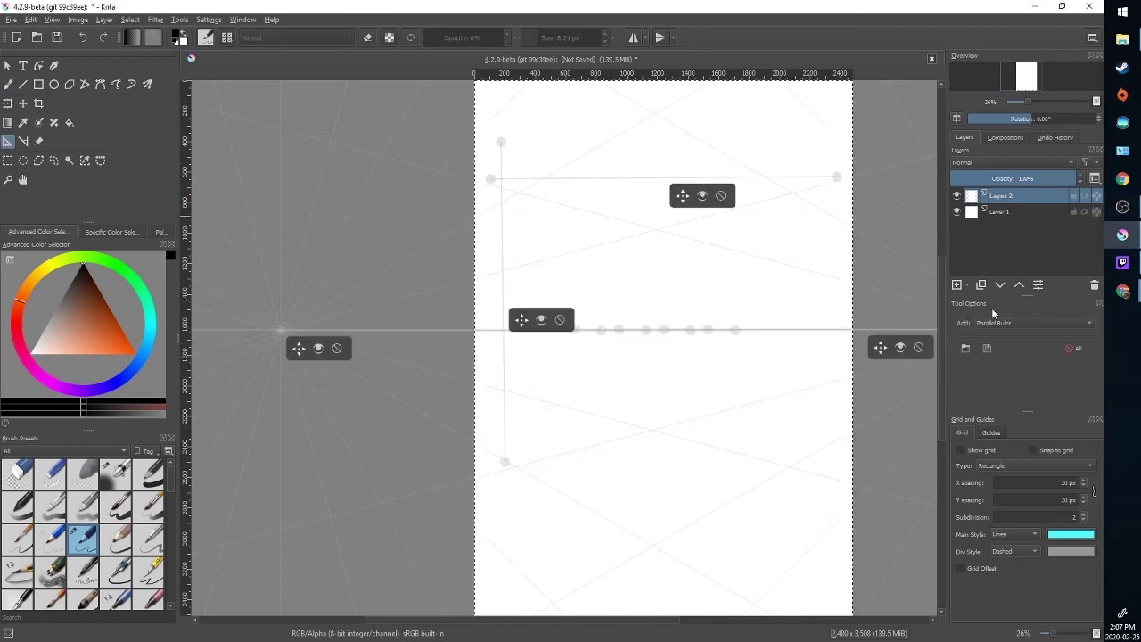
- Add a third vanishing point assistant centred above the page, midway between the two horizon vanishing points
scroll(636, 315, "down", 3)
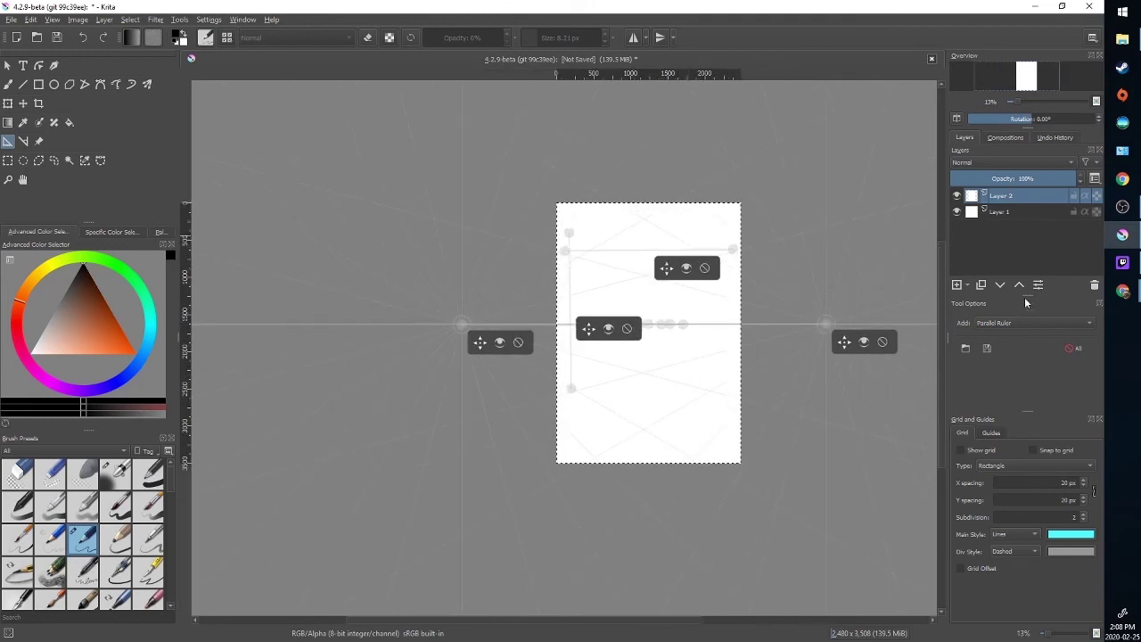
left_click(1061, 319)
left_click(1004, 369)
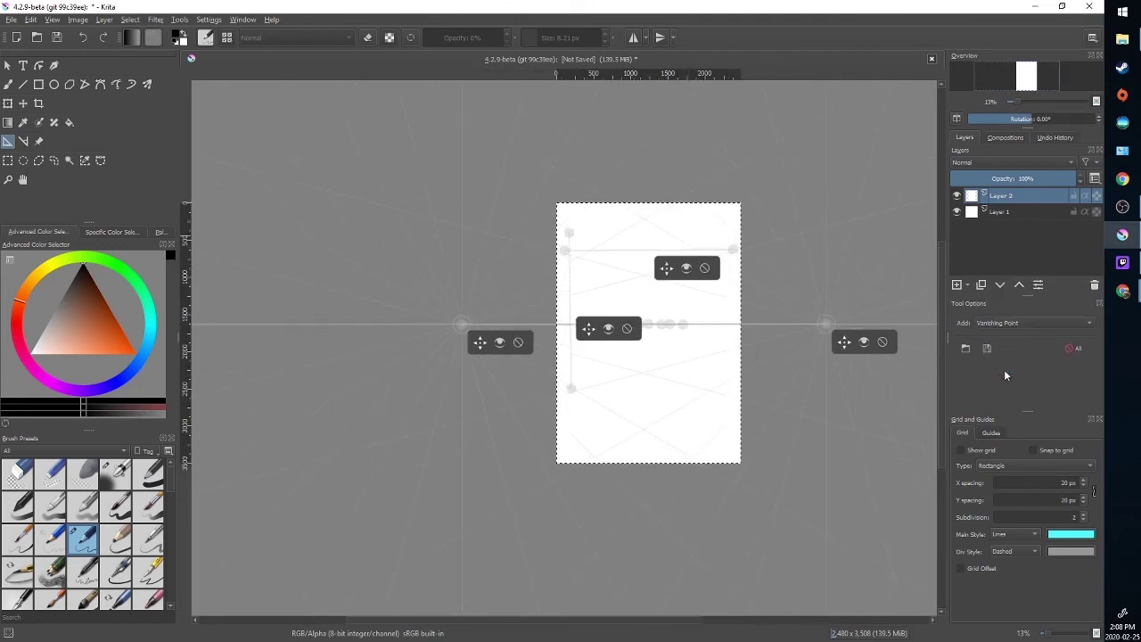
left_click(643, 148)
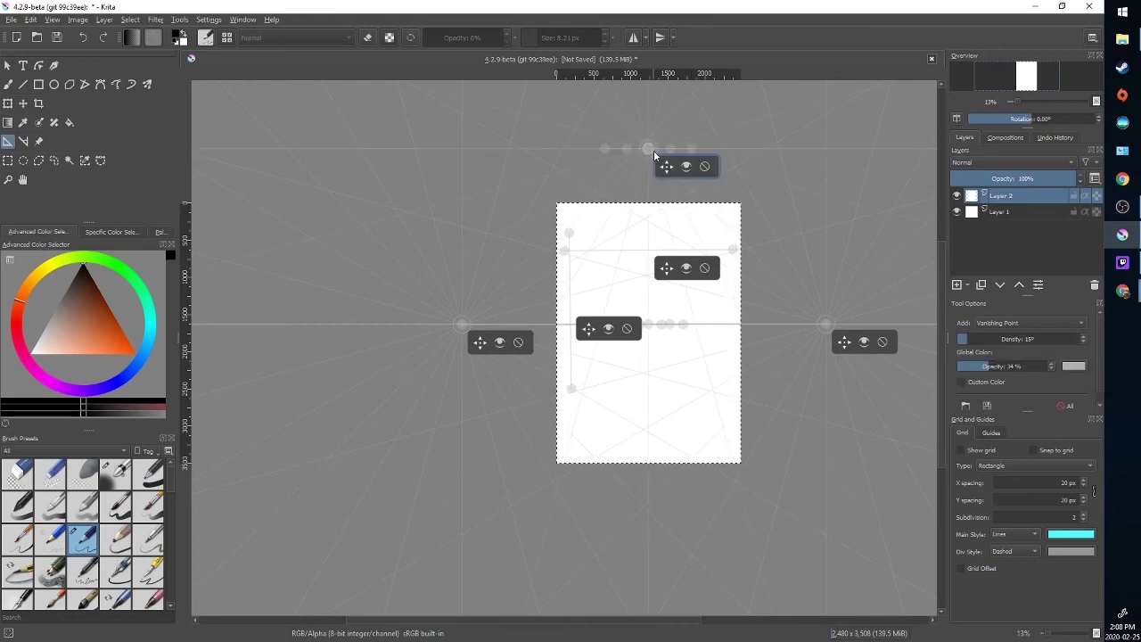
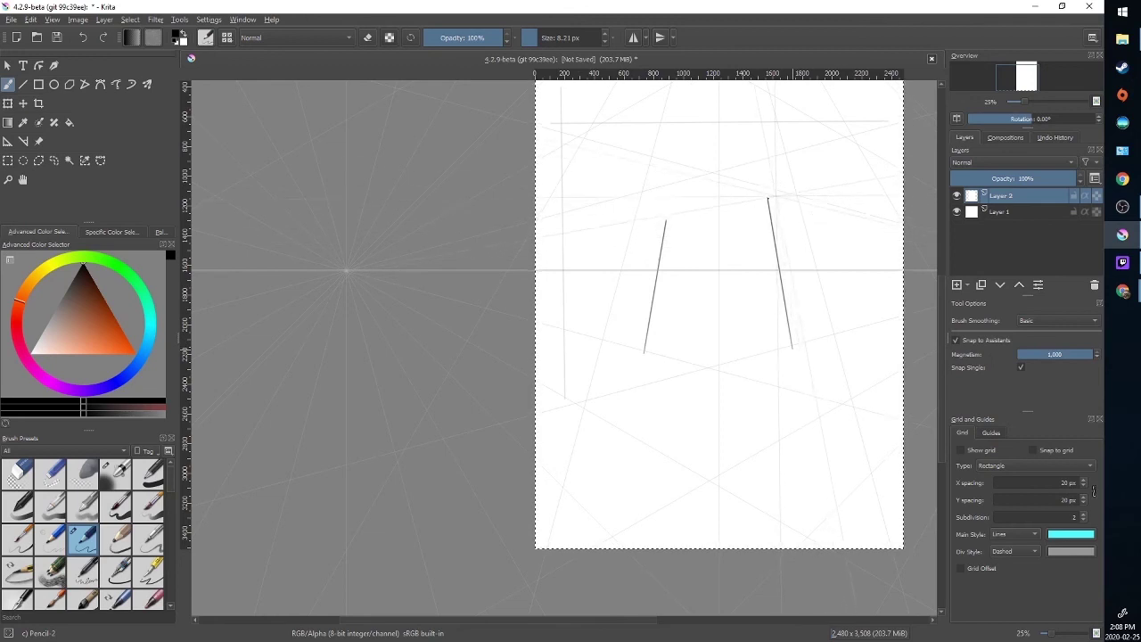
- Draw the tall three-point box's central front edge, its two lower edges and the upper edges, extending the left edge to meet them
mouse_move(645, 352)
left_mouse_down()
mouse_move(721, 374)
mouse_move(719, 206)
left_mouse_up()
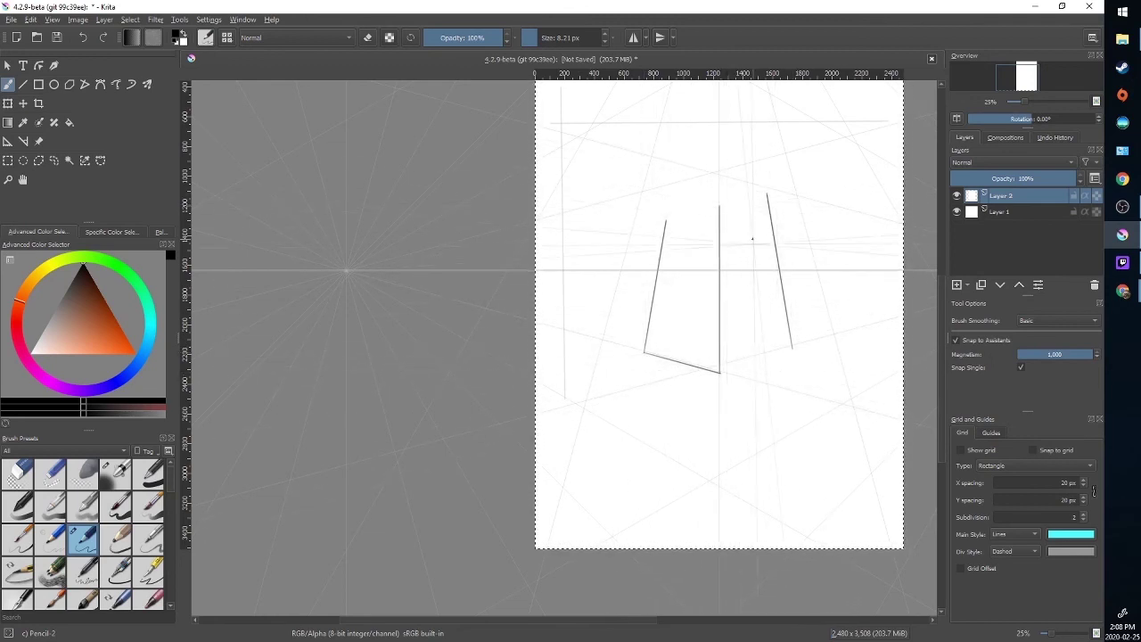
left_click_drag(719, 372, 793, 351)
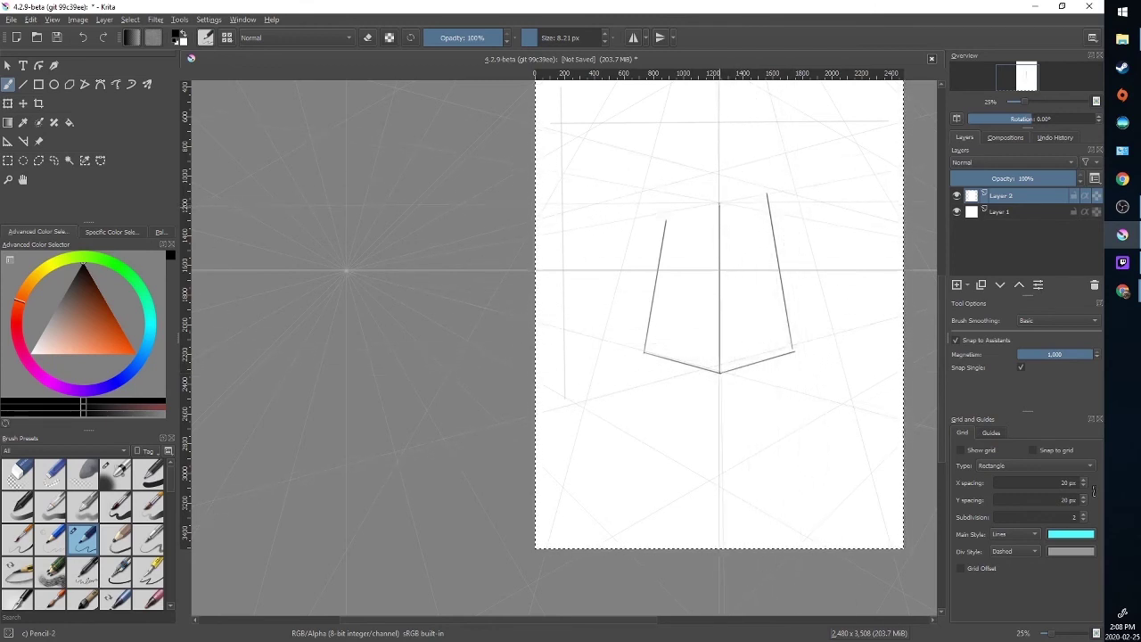
mouse_move(719, 205)
left_mouse_down()
mouse_move(719, 176)
mouse_move(764, 186)
mouse_move(669, 188)
mouse_move(644, 352)
left_mouse_up()
left_click_drag(669, 204, 671, 185)
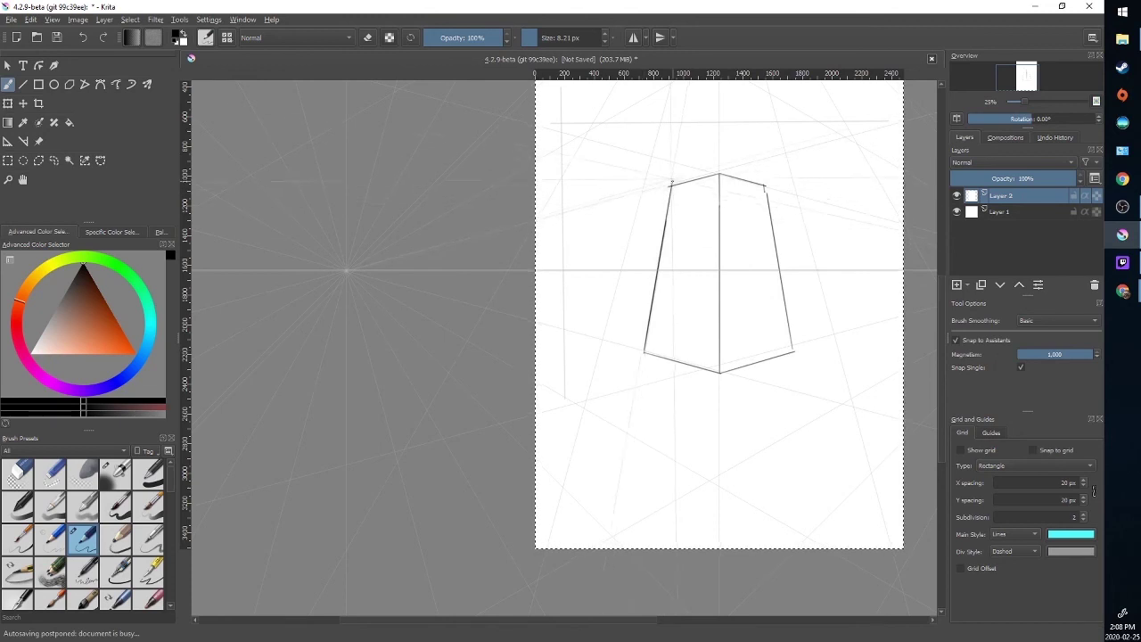
- Draw a smaller three-point box beside the tall box's left edge, undoing mis-snapped strokes and adding its upper edge
mouse_move(629, 346)
left_mouse_down()
mouse_move(650, 244)
mouse_move(661, 245)
mouse_move(628, 343)
mouse_move(641, 346)
mouse_move(599, 336)
left_mouse_up()
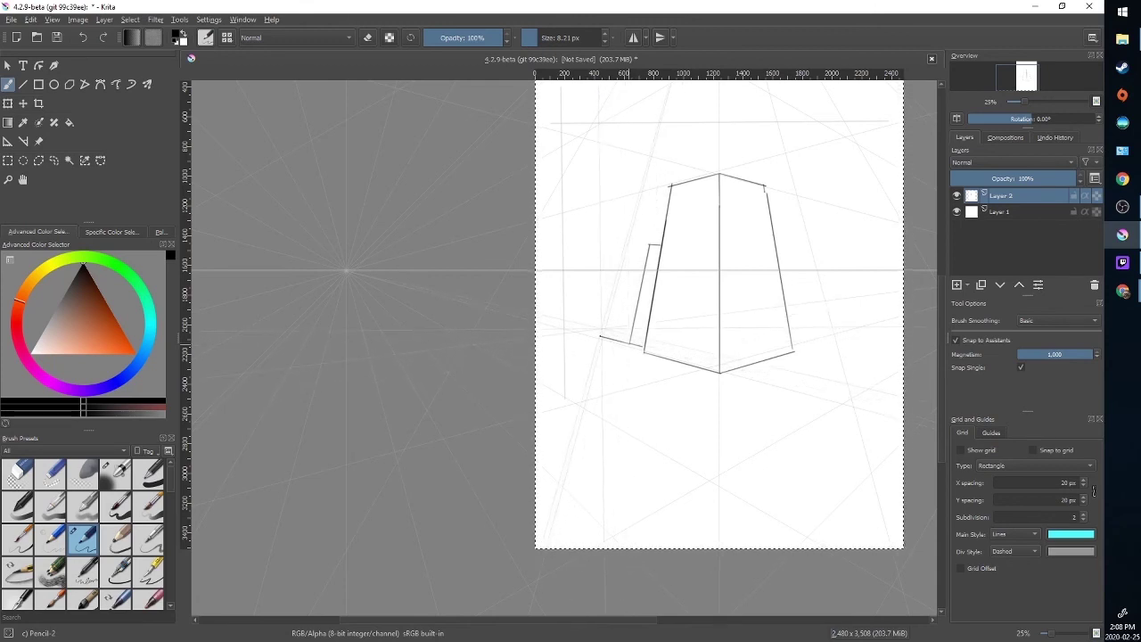
key("ctrl+z")
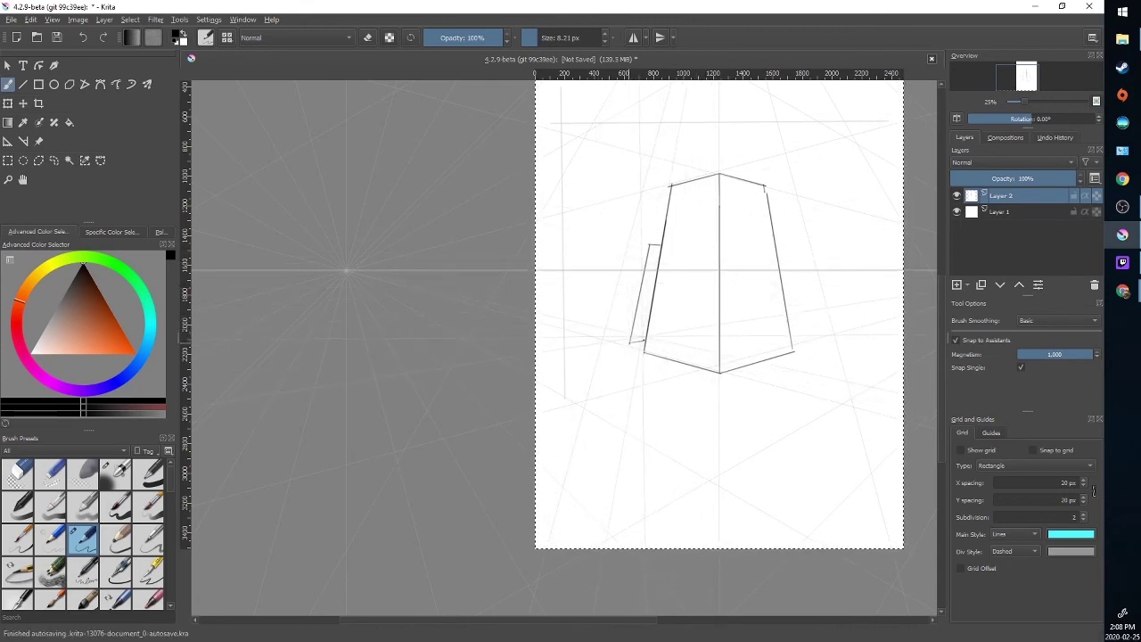
mouse_move(642, 347)
left_mouse_down()
mouse_move(592, 334)
mouse_move(614, 244)
mouse_move(642, 243)
left_mouse_up()
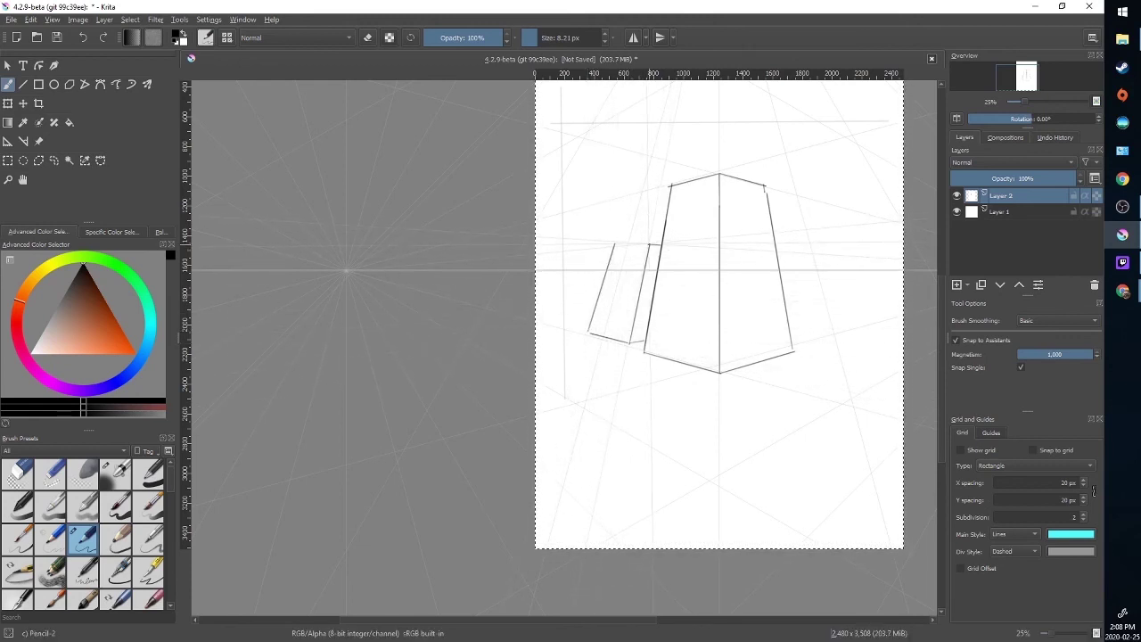
key("ctrl+z")
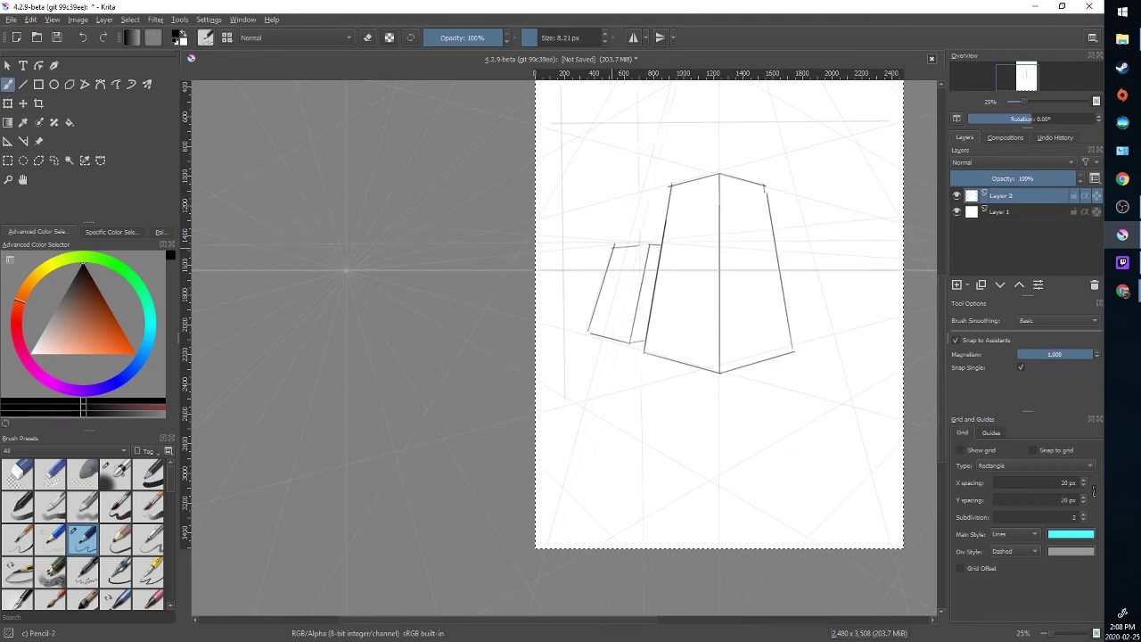
left_click_drag(615, 246, 658, 243)
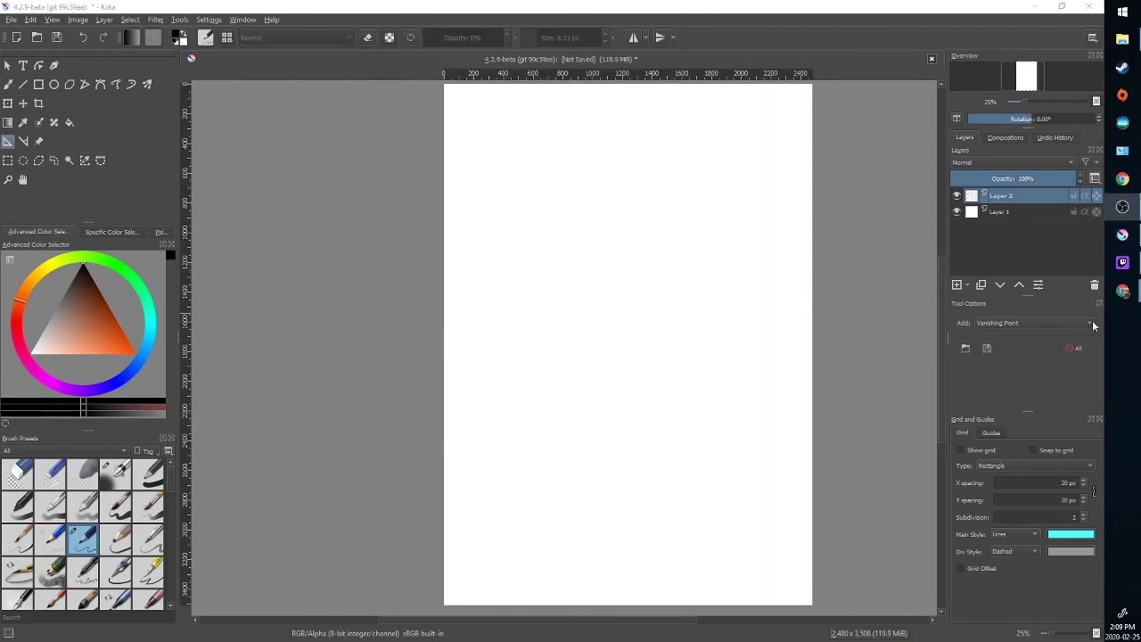
- Add a Fish Eye Point assistant with a vertical axis down the page's centre and a curve reaching nearly to the page's left edge
left_click(1094, 326)
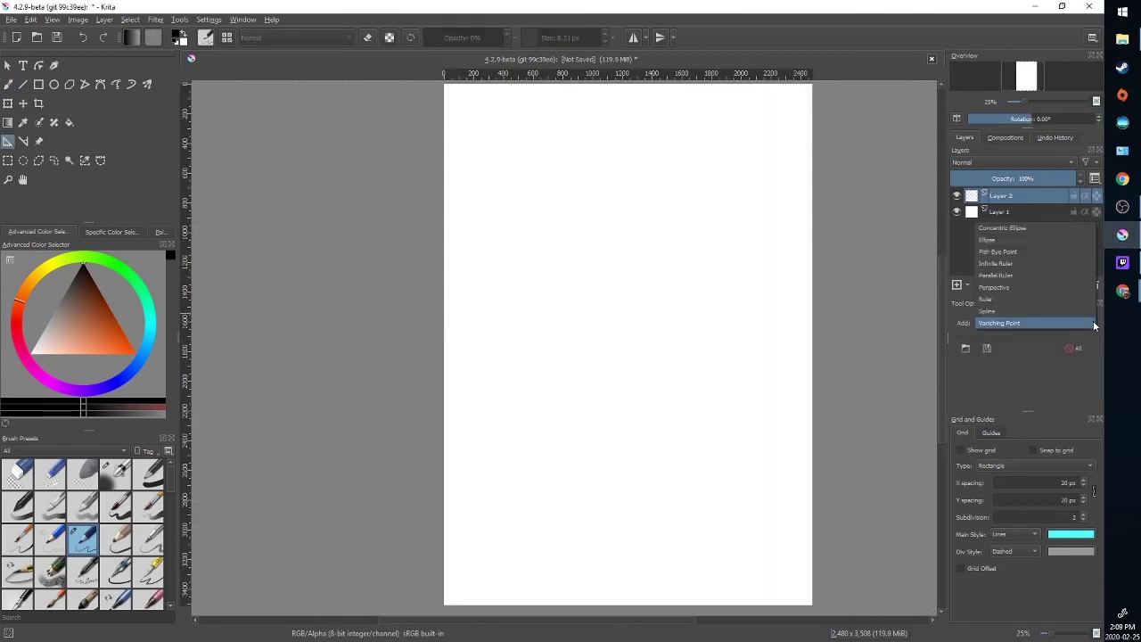
left_click(1003, 253)
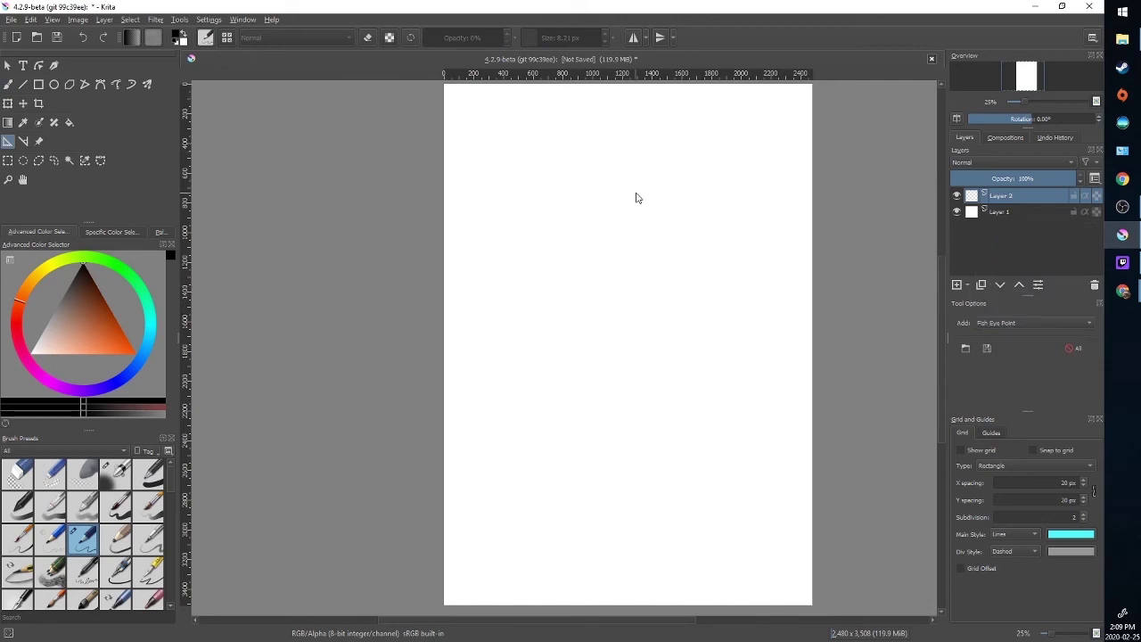
left_click_drag(630, 183, 630, 509)
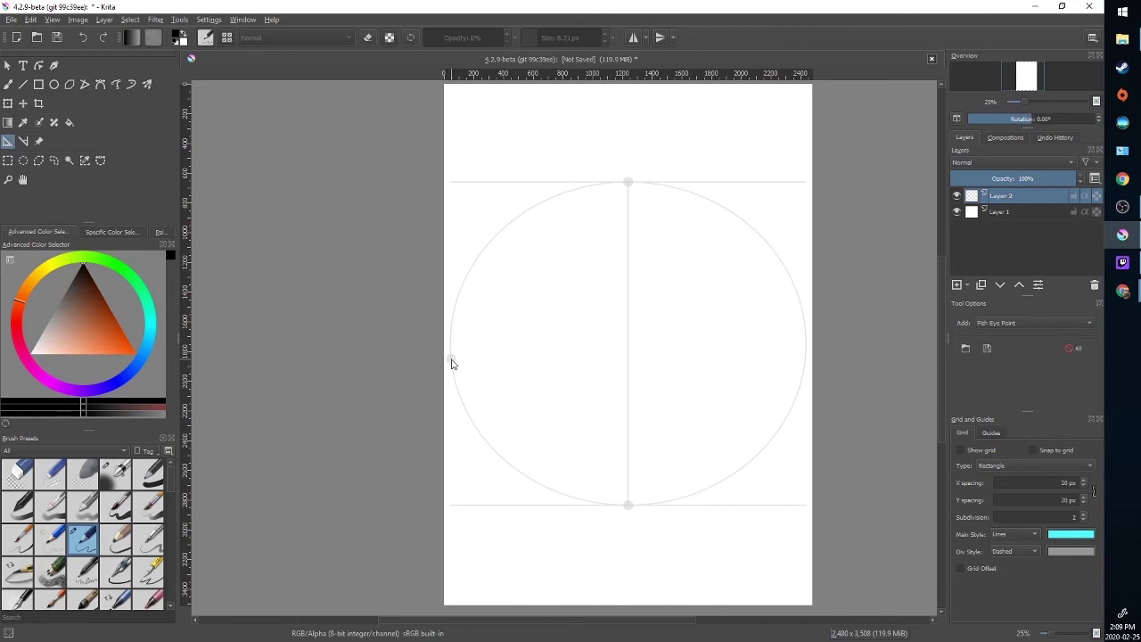
left_click(451, 363)
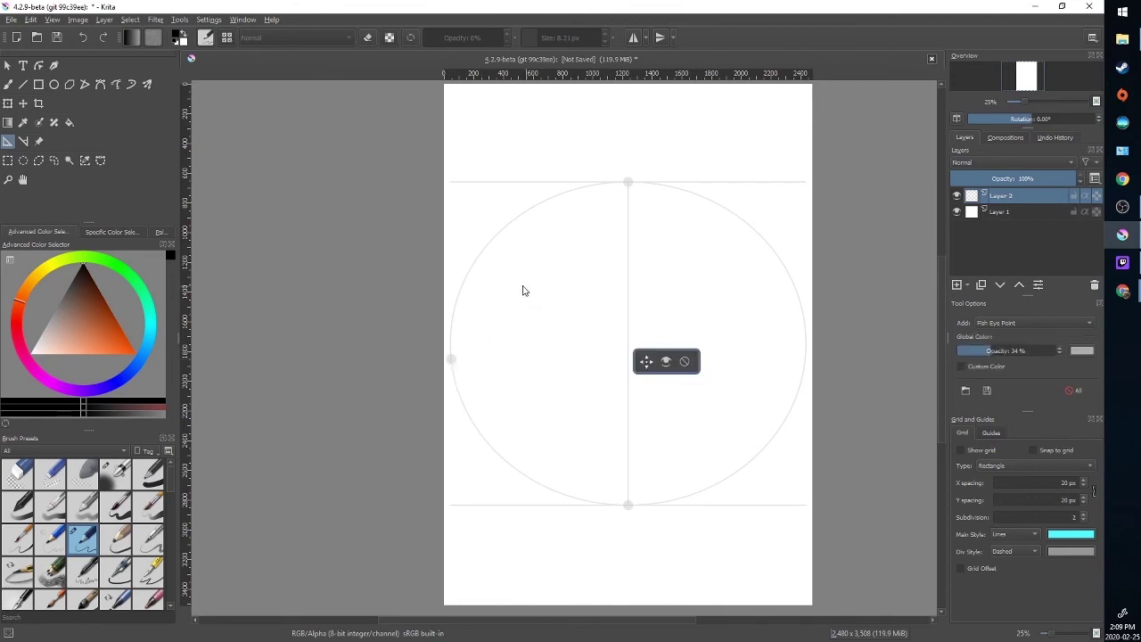
- Add a second fish eye assistant with a horizontal axis across the page, and align the vertical one's position and upper handle to it
left_click(452, 335)
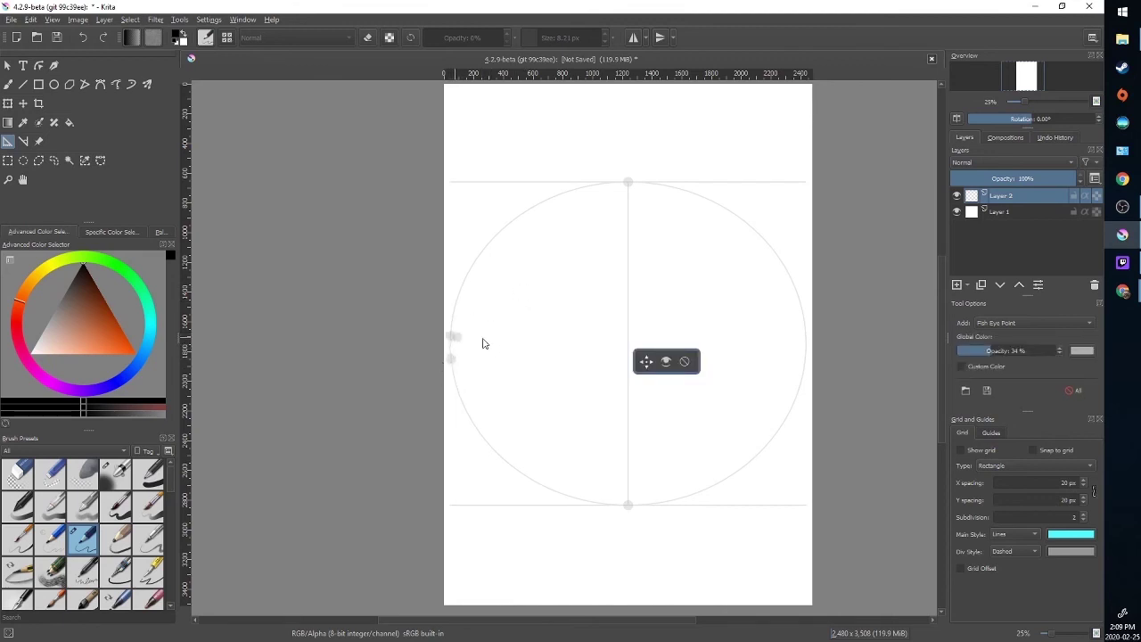
left_click(806, 337)
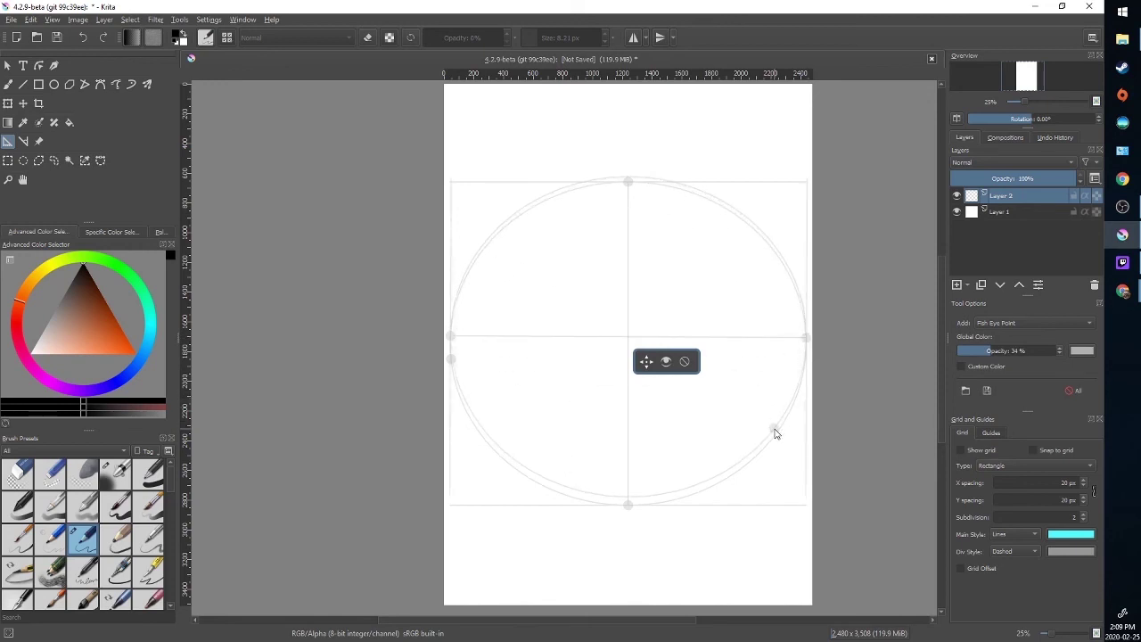
left_click(774, 429)
left_click_drag(647, 354, 648, 349)
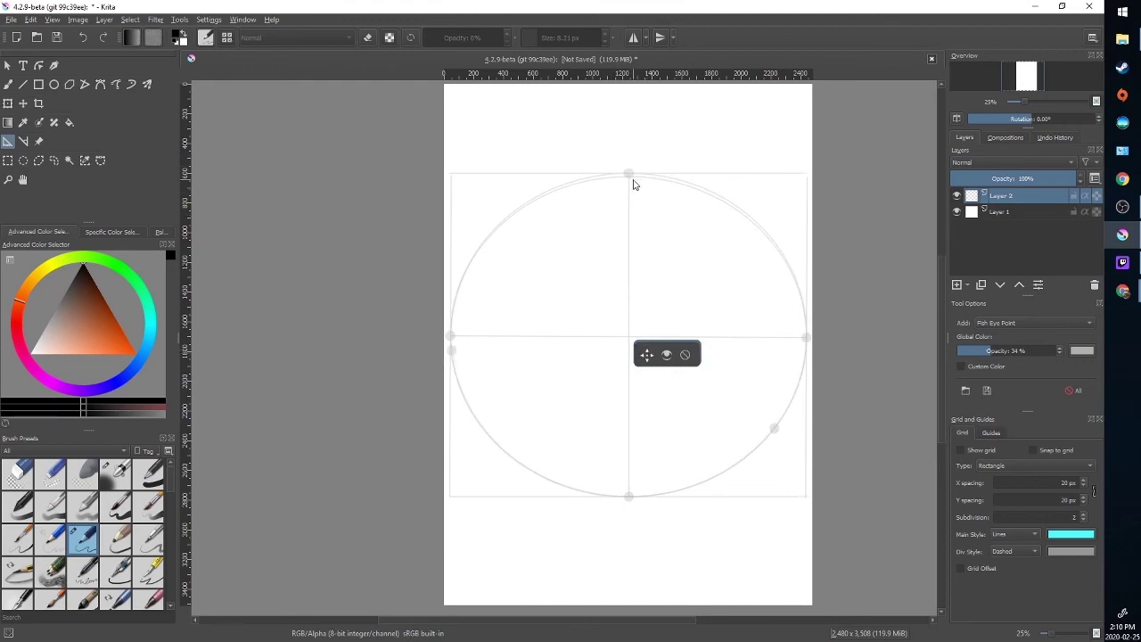
left_click_drag(628, 175, 626, 181)
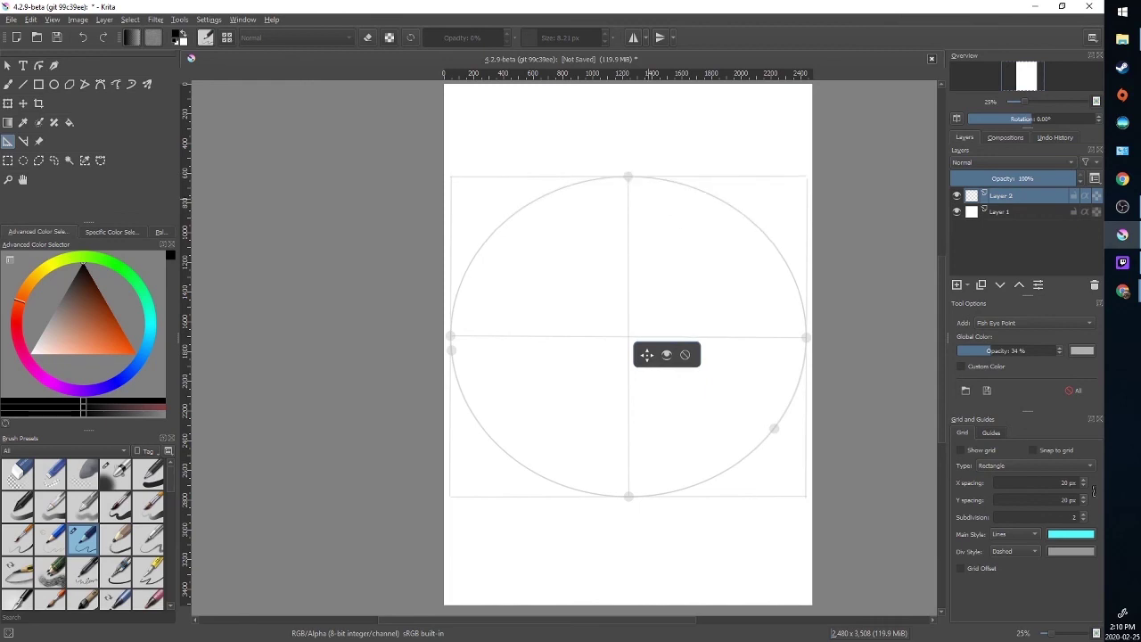
- Draw a curved door outline with the brush in the left half of the fish eye grid, adding a narrow side along its right edge
left_click(11, 85)
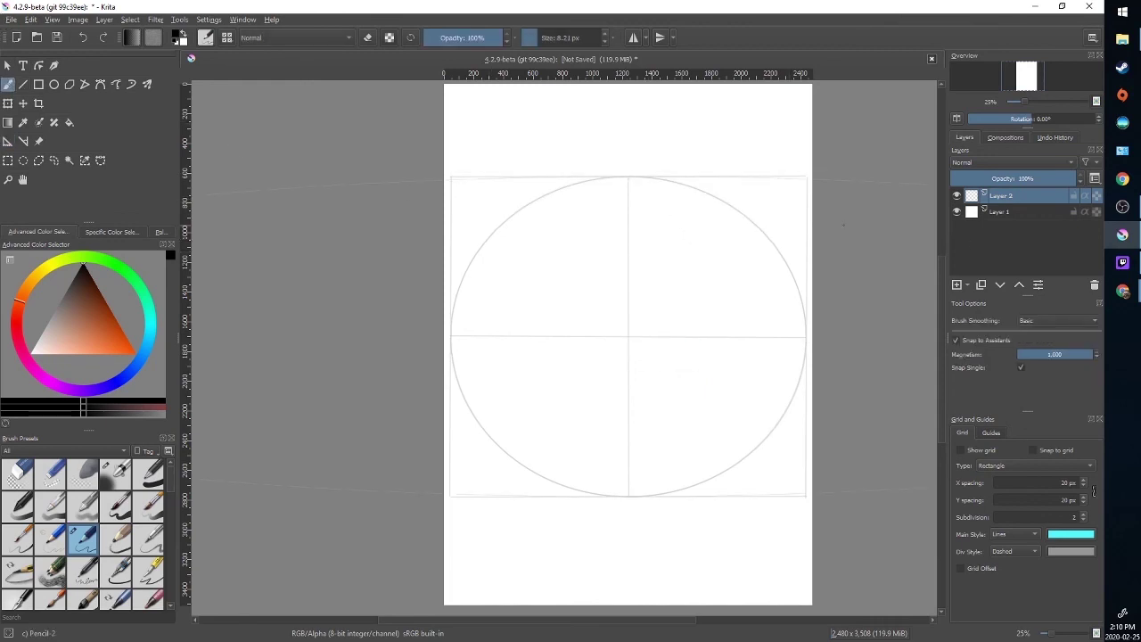
left_click_drag(482, 272, 573, 254)
left_click_drag(589, 218, 577, 401)
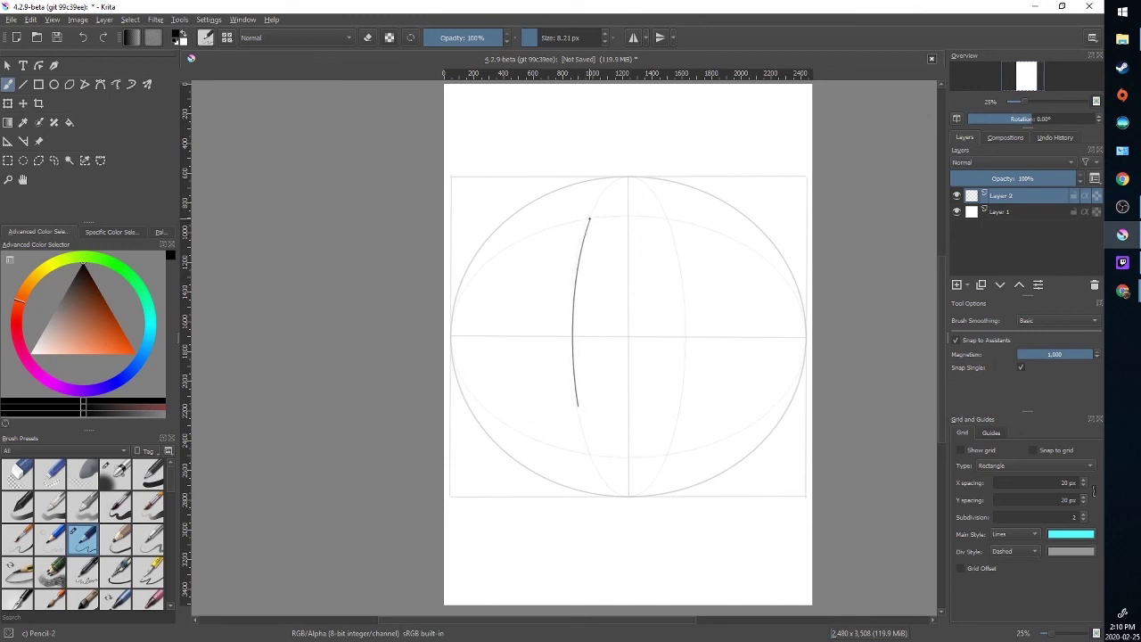
left_click_drag(589, 219, 560, 225)
left_click_drag(495, 263, 482, 372)
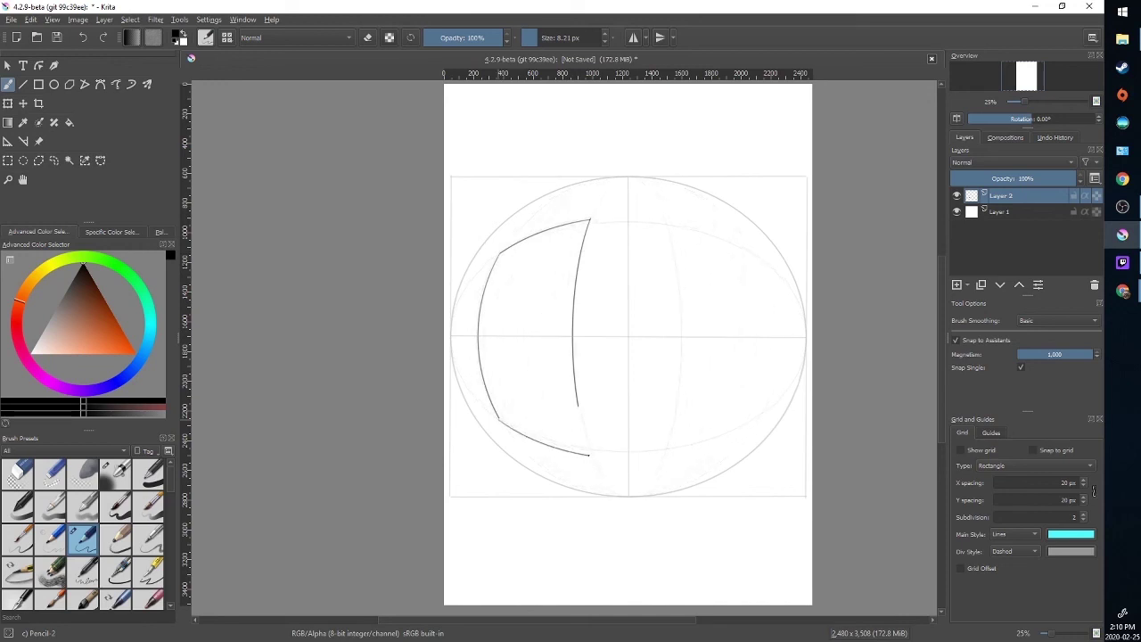
mouse_move(573, 282)
left_mouse_down()
mouse_move(577, 399)
mouse_move(594, 454)
left_mouse_up()
mouse_move(593, 250)
left_mouse_down()
mouse_move(587, 370)
mouse_move(602, 460)
left_mouse_up()
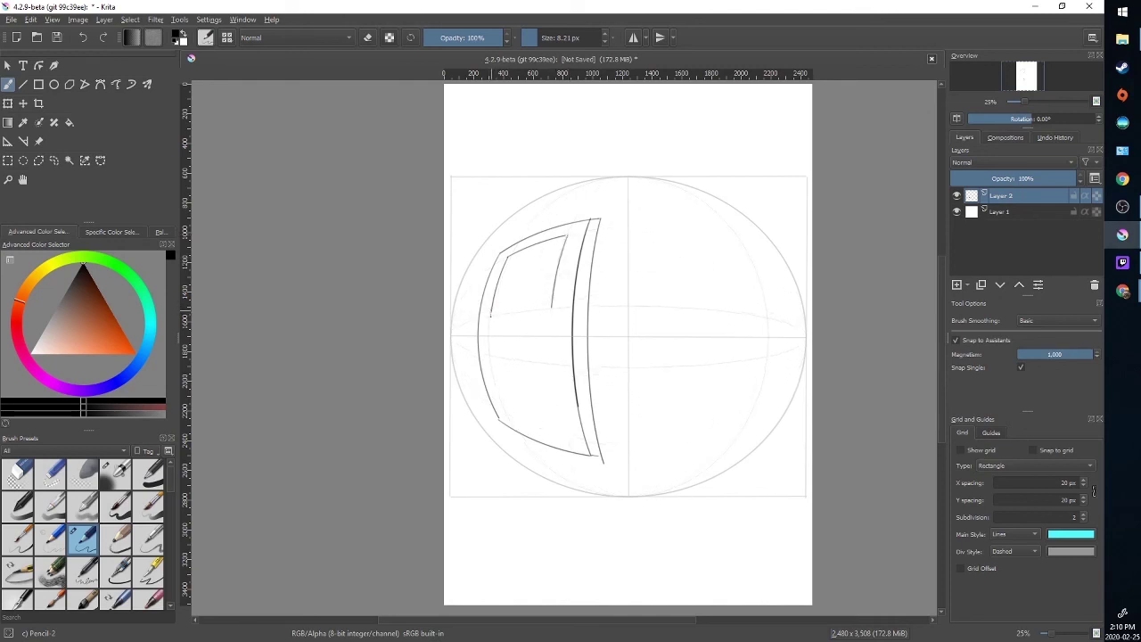
- Draw inset panels inside the curved door: close the upper one, add a narrow middle one and outline the lower one
left_click_drag(491, 317, 524, 312)
left_click_drag(514, 324, 559, 320)
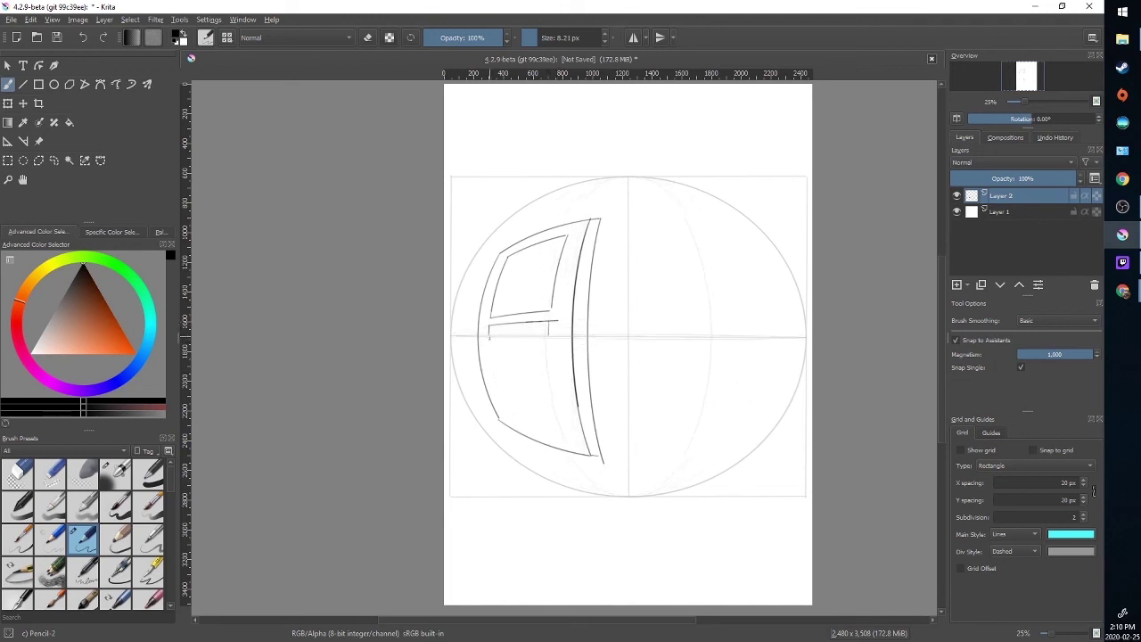
left_click_drag(797, 335, 489, 335)
mouse_move(492, 346)
left_mouse_down()
mouse_move(532, 348)
mouse_move(492, 350)
mouse_move(491, 366)
left_mouse_up()
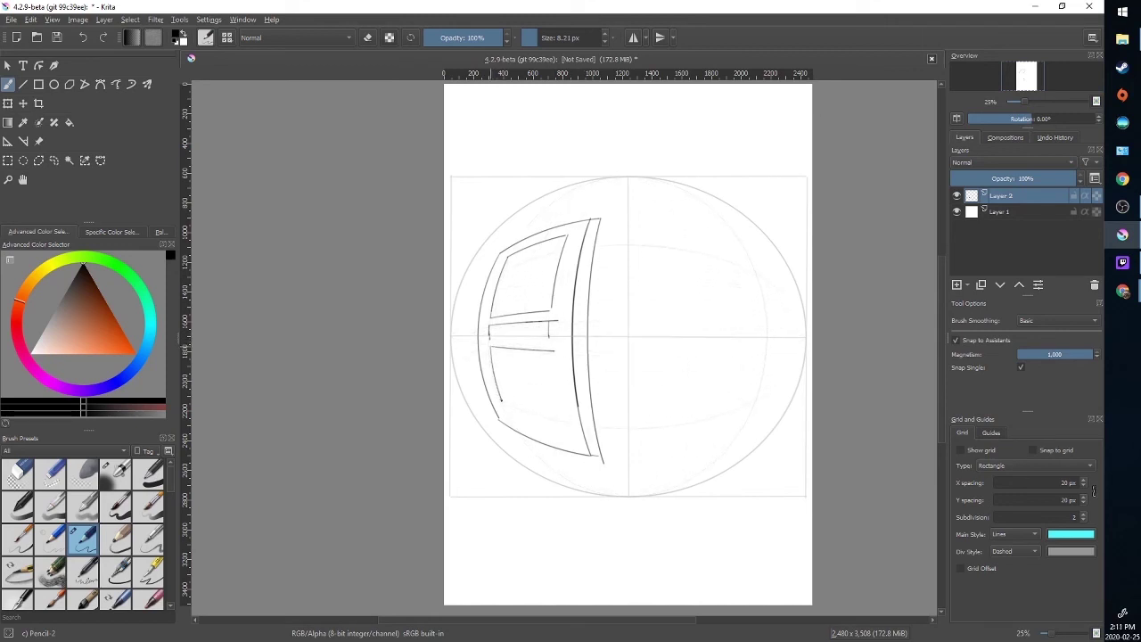
left_click_drag(505, 408, 557, 428)
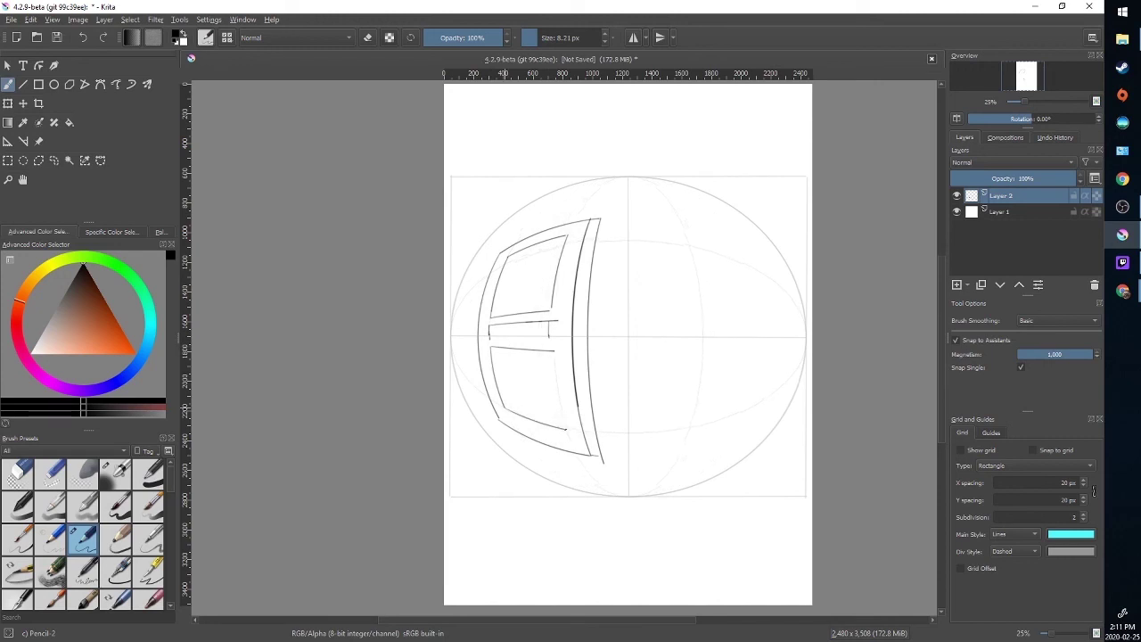